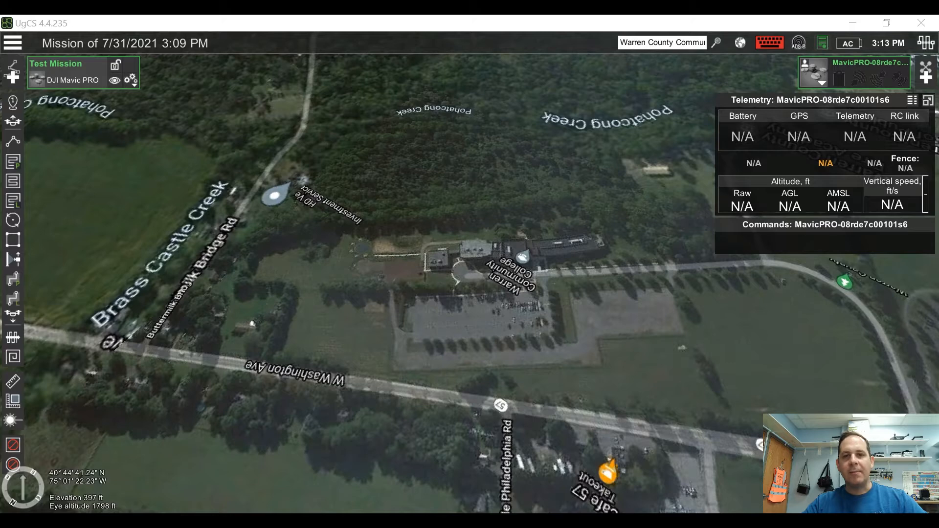
# Step: Create a new mission and choose to import its new route from a file
pyautogui.click(11, 43)
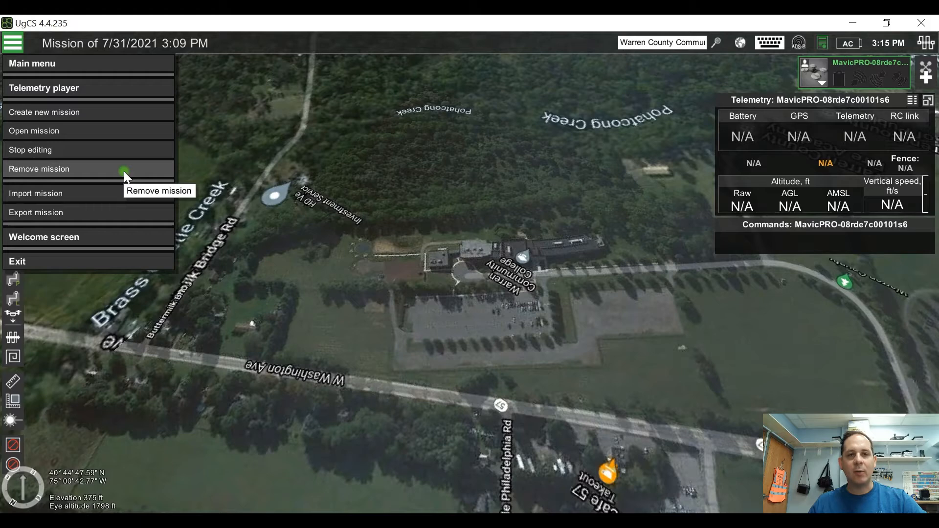
pyautogui.click(109, 114)
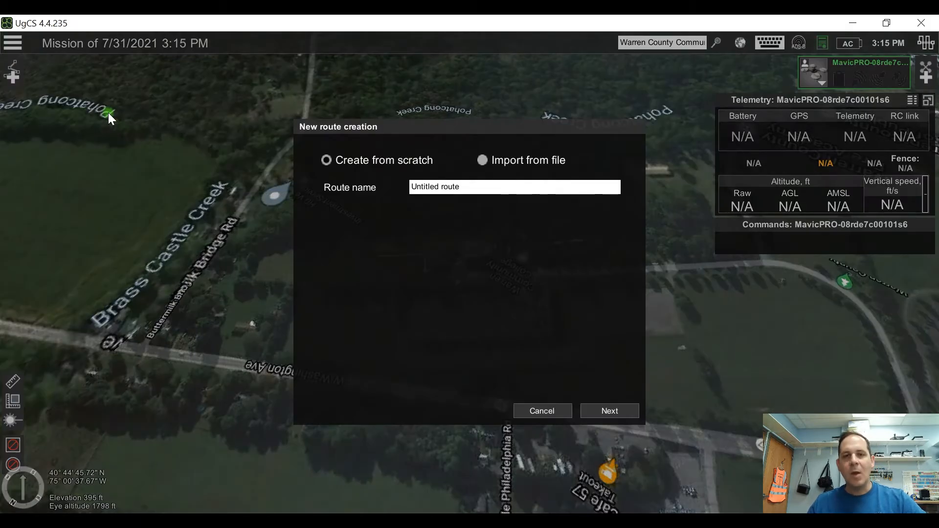
pyautogui.click(385, 164)
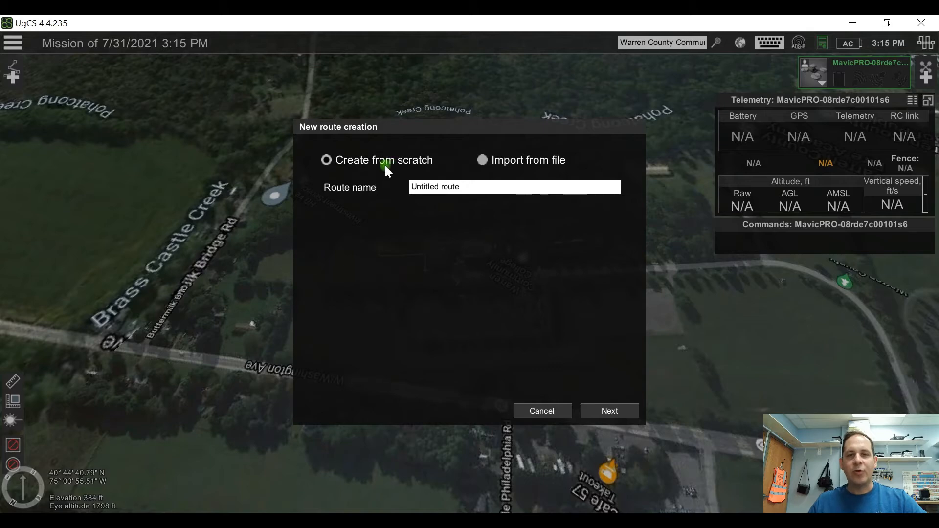
pyautogui.click(490, 158)
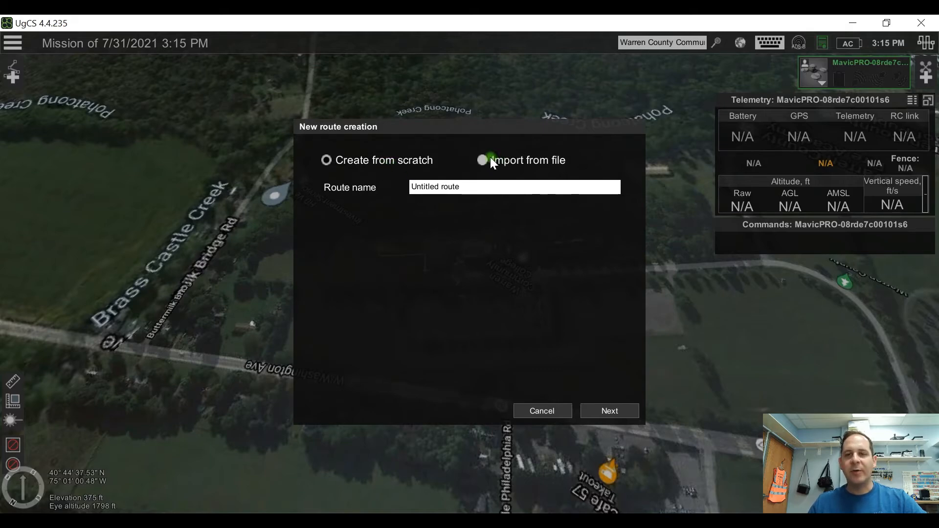
pyautogui.click(479, 159)
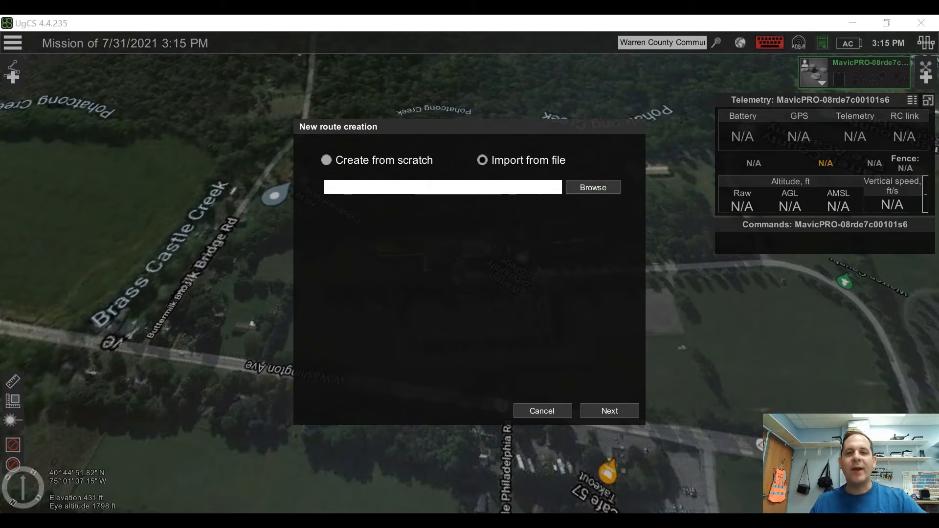
# Step: Switch to Google Earth in the browser and examine the grass field and paved pad beside Warren Community College up close
pyautogui.click(427, 512)
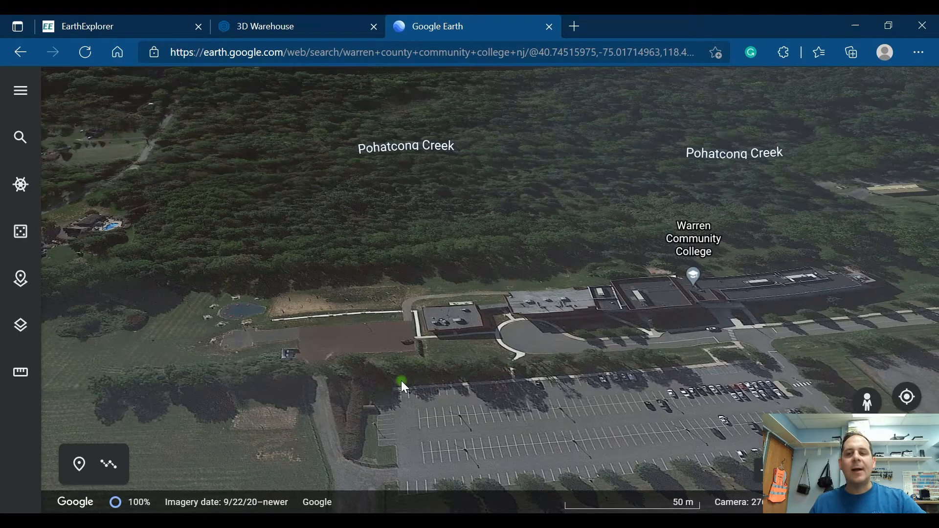
pyautogui.moveTo(420, 378); pyautogui.dragTo(569, 398)
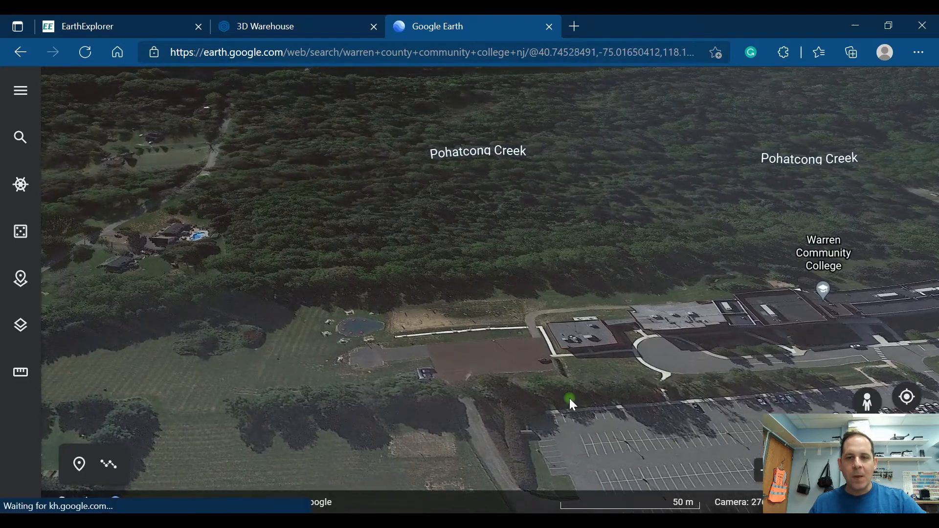
pyautogui.scroll(3, 496, 395)
pyautogui.moveTo(498, 399); pyautogui.dragTo(597, 394)
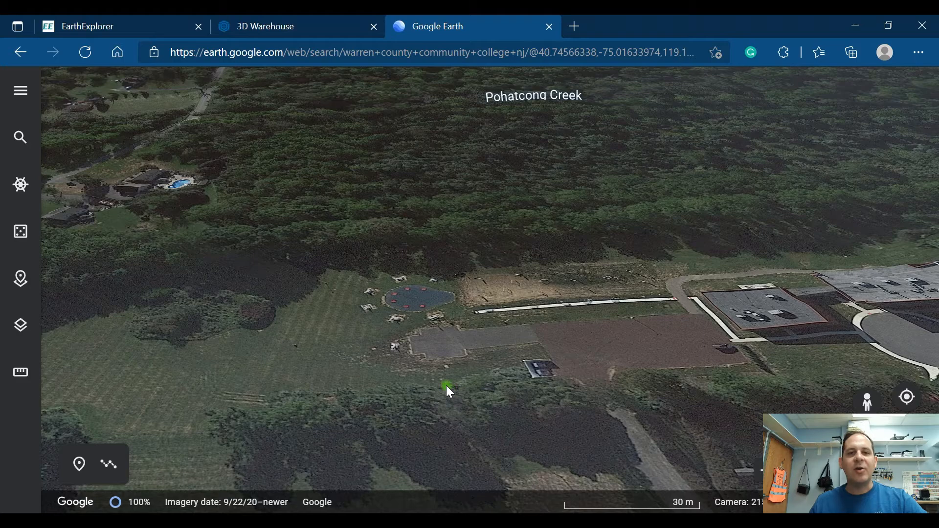
pyautogui.scroll(3, 449, 391)
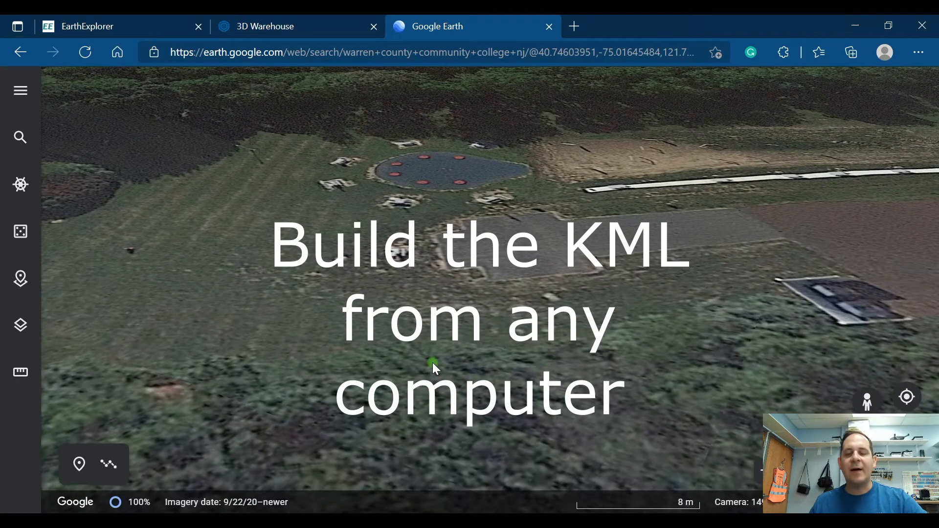
pyautogui.scroll(-2, 459, 356)
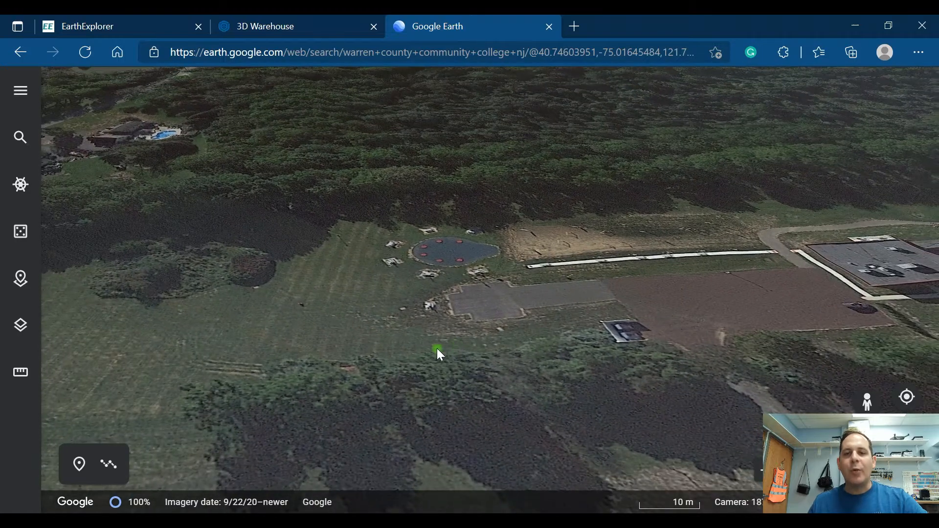
pyautogui.moveTo(681, 351); pyautogui.dragTo(647, 397)
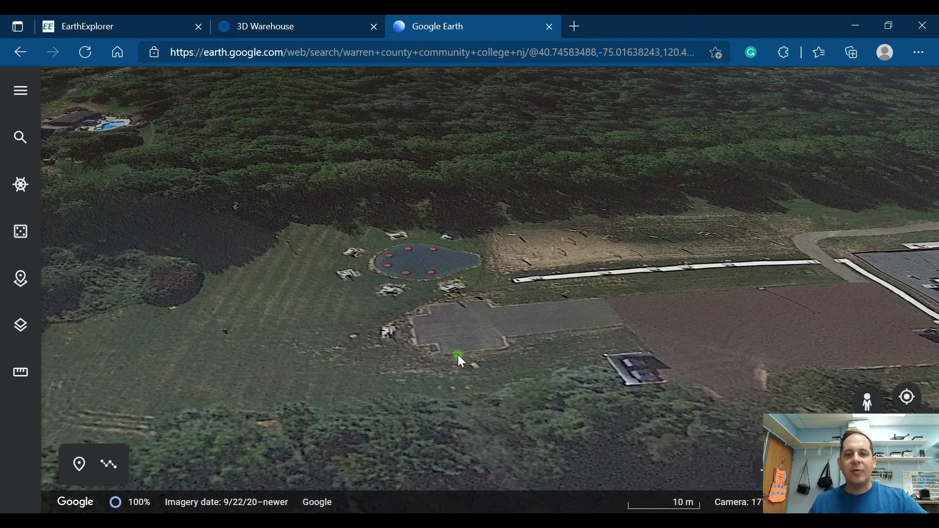
pyautogui.scroll(2, 523, 386)
pyautogui.moveTo(424, 391); pyautogui.dragTo(567, 395)
pyautogui.moveTo(577, 394)
pyautogui.mouseDown(button='middle')
pyautogui.moveTo(441, 398)
pyautogui.moveTo(584, 406)
pyautogui.moveTo(577, 393)
pyautogui.mouseUp(button='middle')
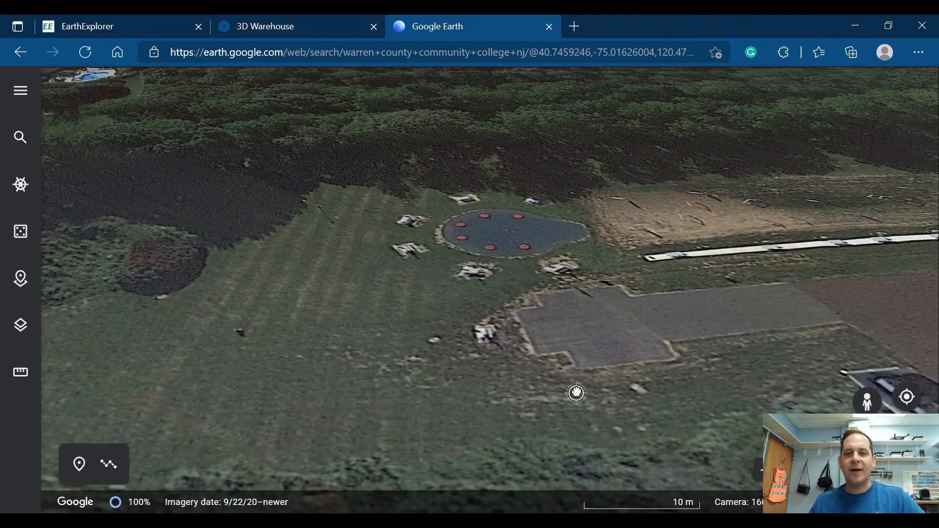
pyautogui.moveTo(594, 407); pyautogui.dragTo(549, 369)
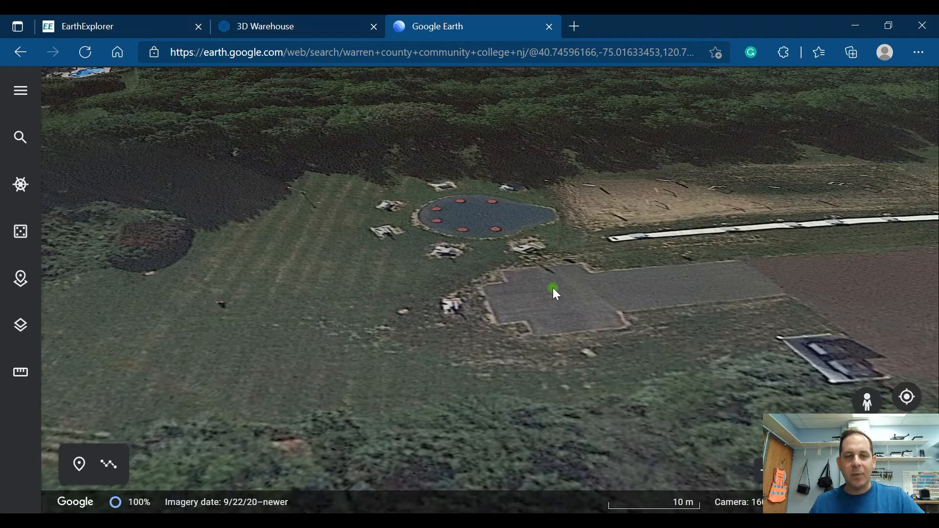
# Step: Create a new project as a KML file and title it UgCS Test KML
pyautogui.click(20, 289)
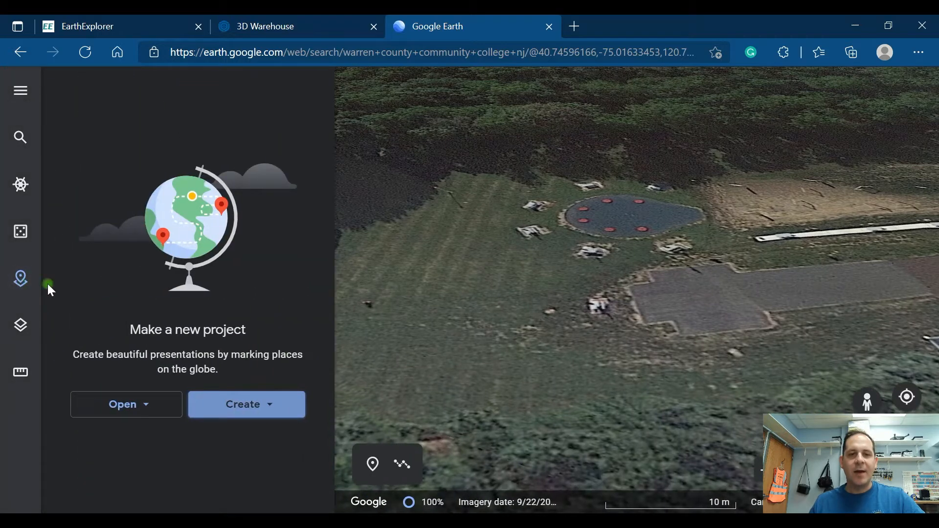
pyautogui.click(252, 405)
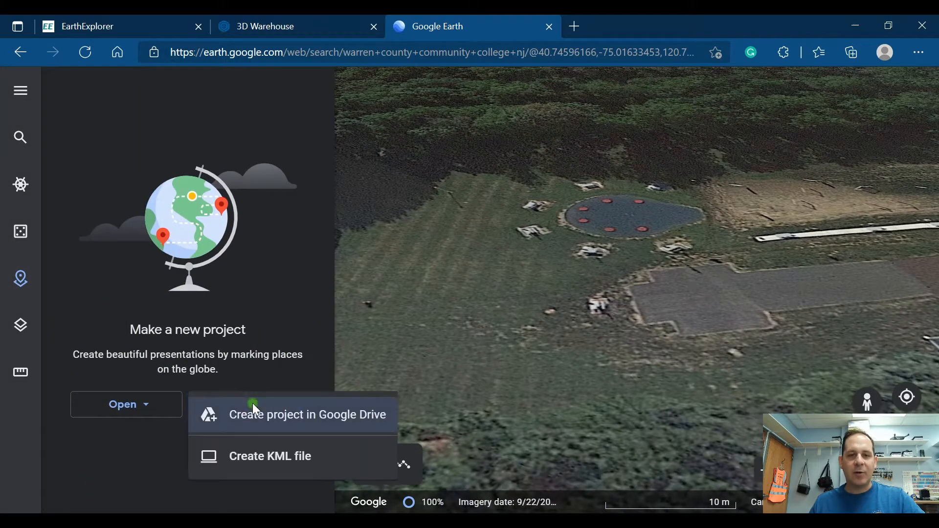
pyautogui.click(256, 456)
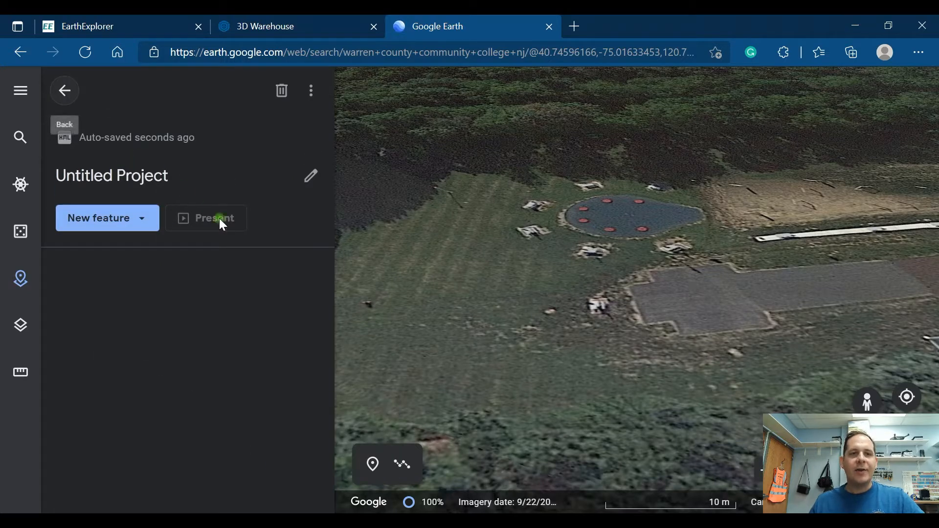
pyautogui.click(131, 175)
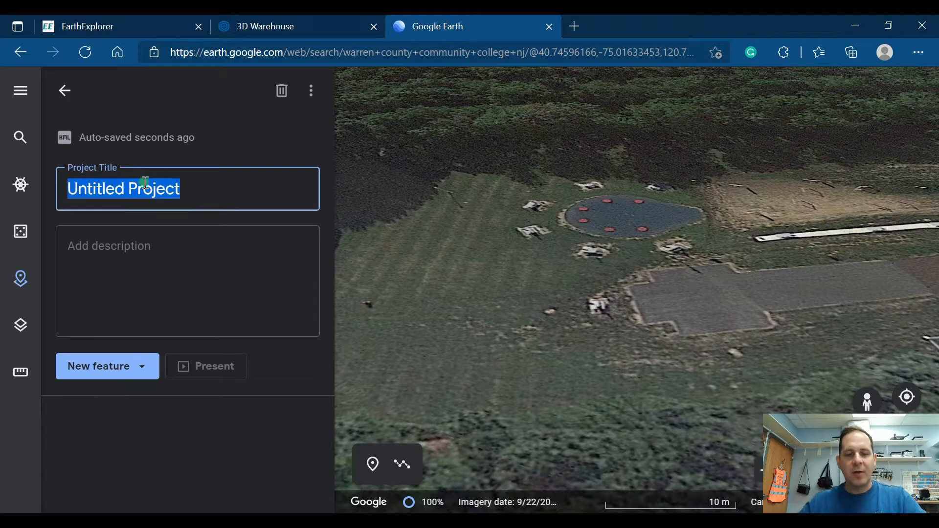
pyautogui.write('U')
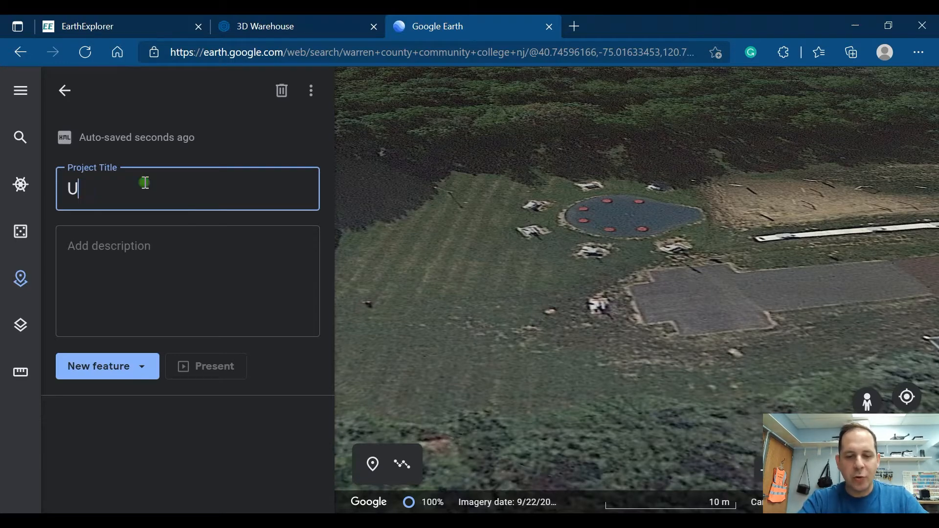
pyautogui.write('gCS')
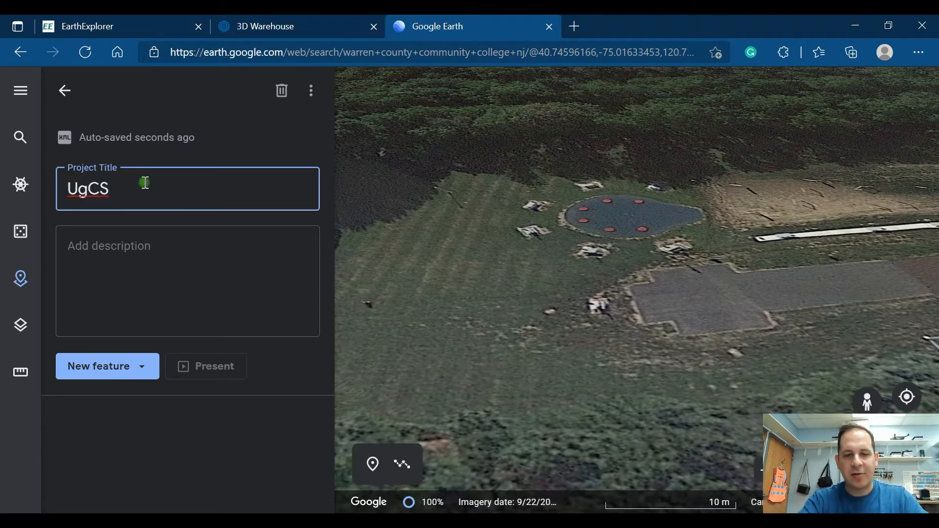
pyautogui.write(' Test KML')
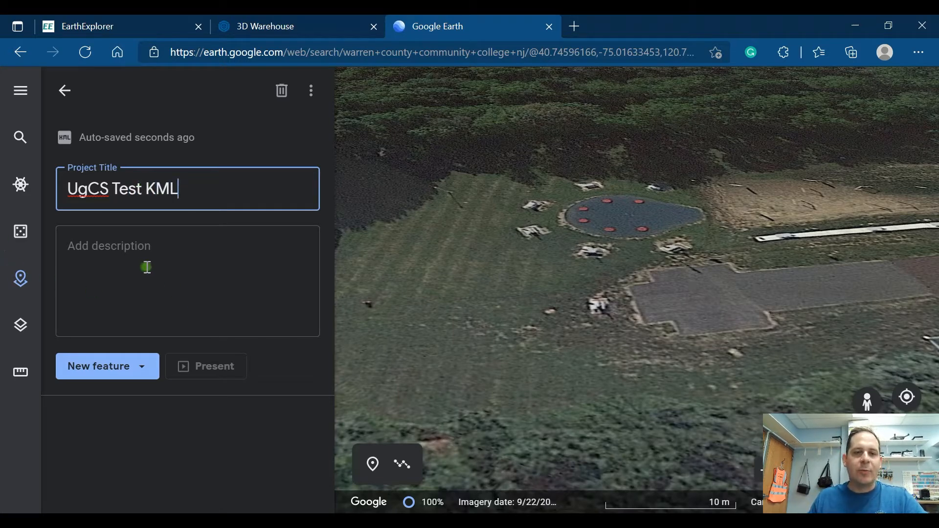
# Step: Add a placemark on the grey paved pad and save it to the project as Parking Lot
pyautogui.click(138, 367)
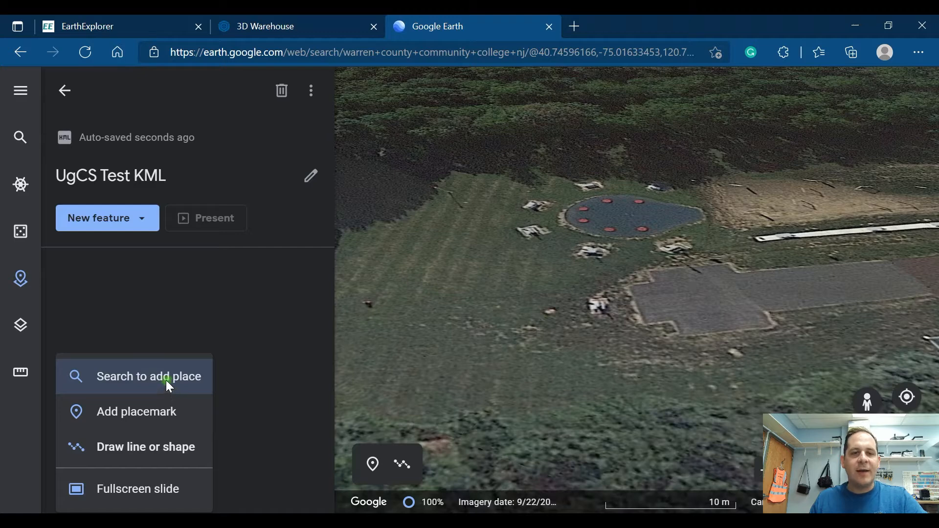
pyautogui.click(167, 410)
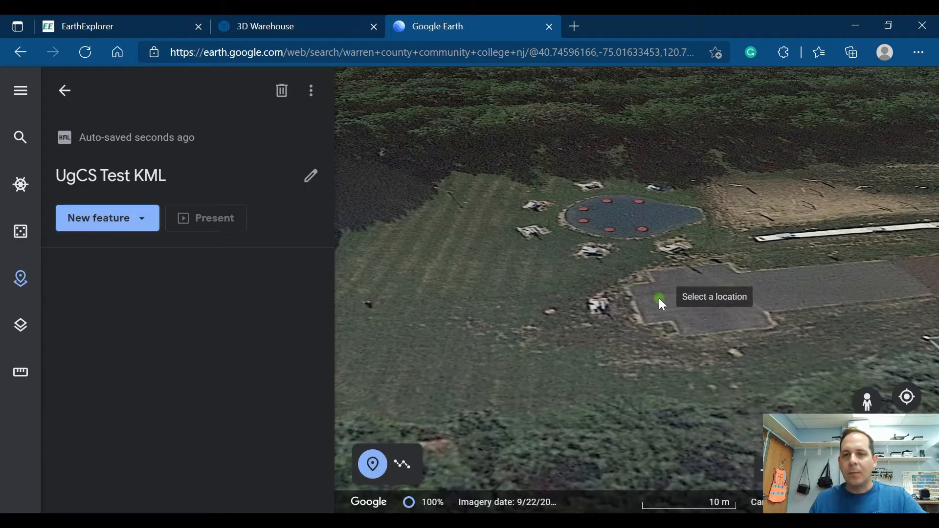
pyautogui.click(659, 295)
pyautogui.click(464, 255)
pyautogui.write('Pa')
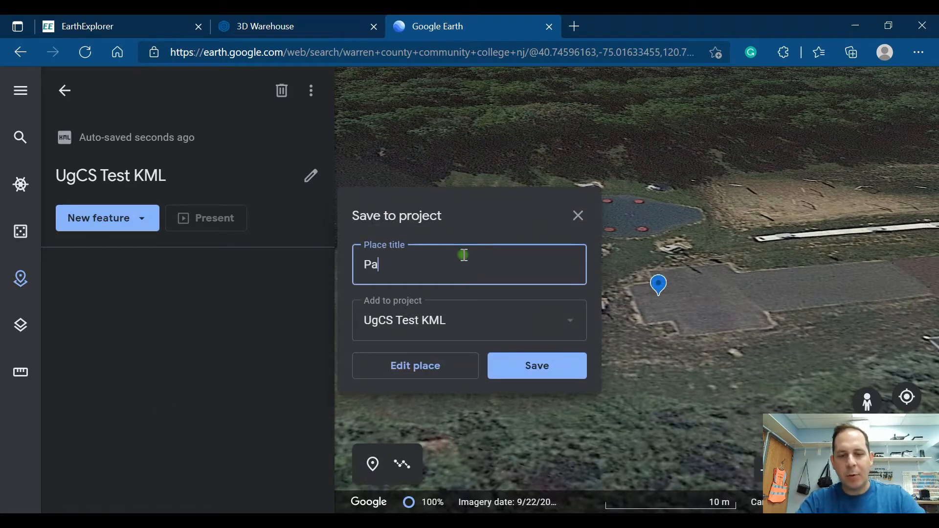
pyautogui.write('rking Lot')
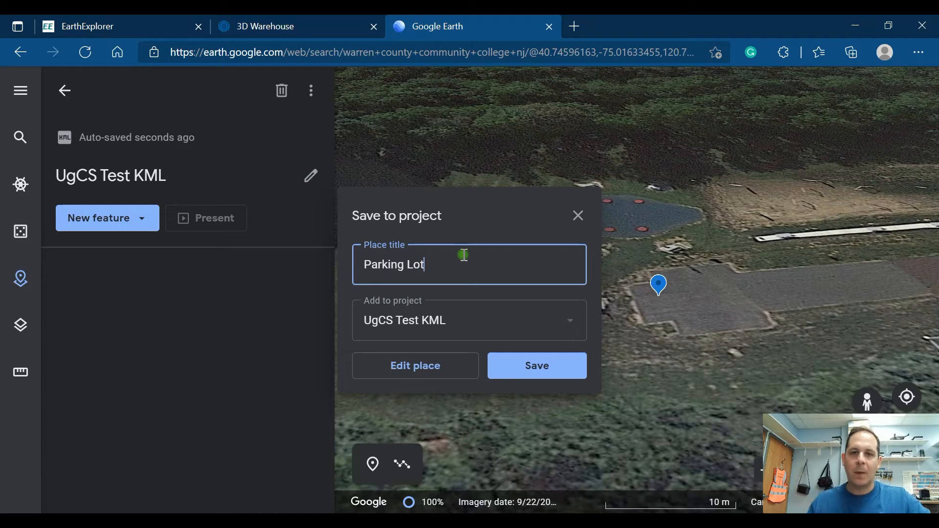
pyautogui.click(535, 365)
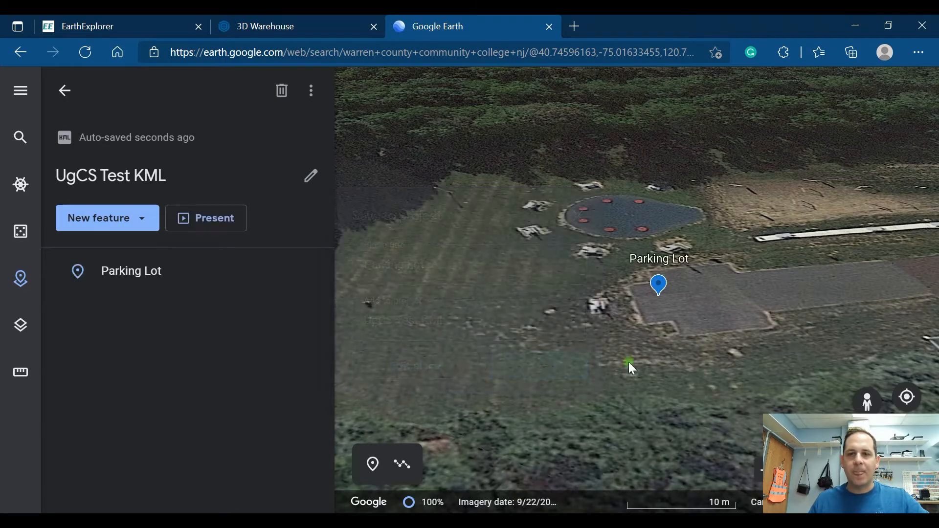
# Step: Draw a closed four-sided shape over the grass beside the Parking Lot placemark and save it to the project as KML Box
pyautogui.click(142, 216)
pyautogui.click(151, 300)
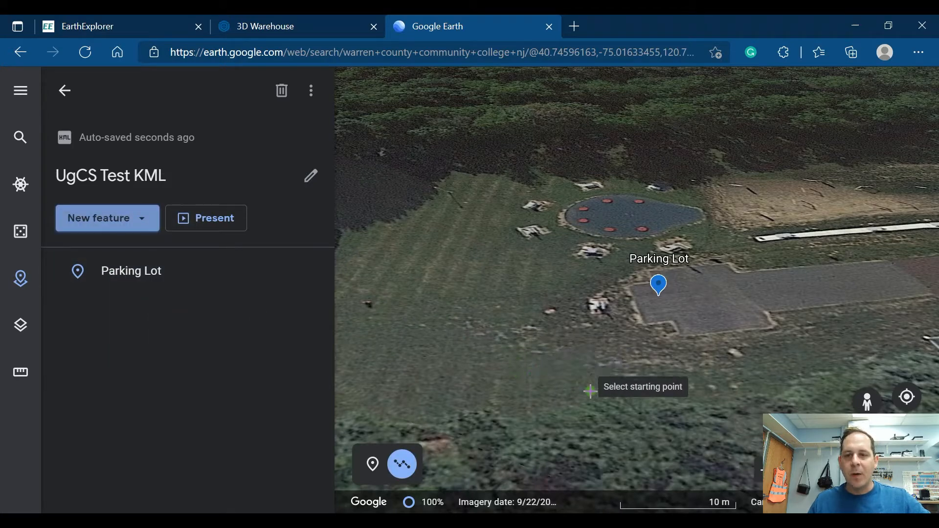
pyautogui.click(631, 386)
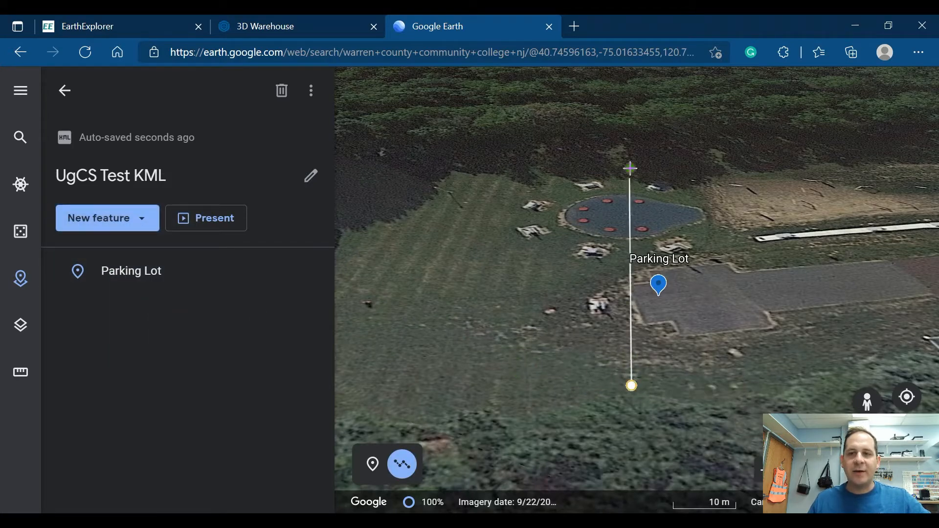
pyautogui.click(624, 183)
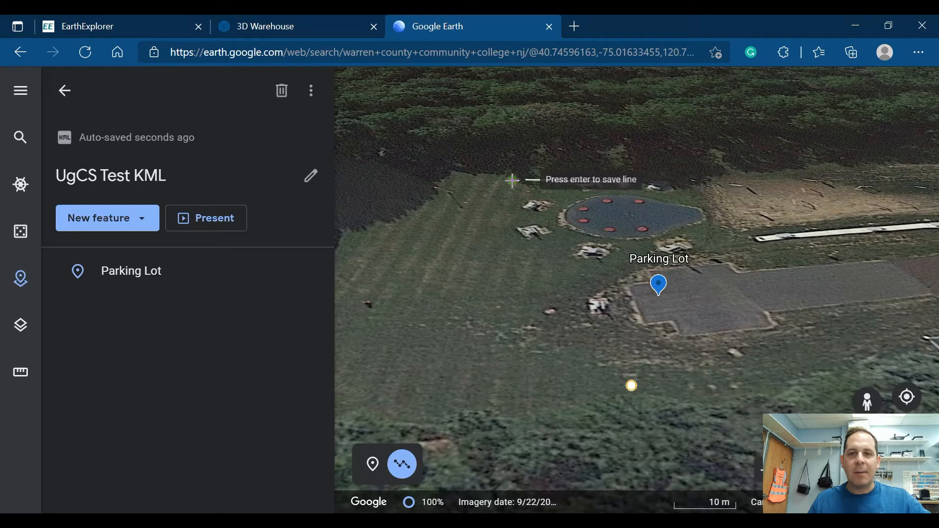
pyautogui.click(449, 179)
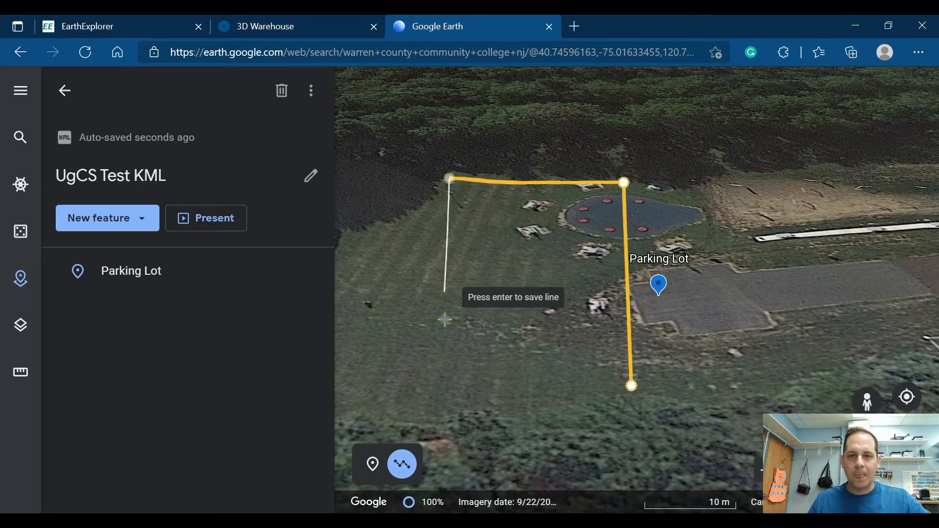
pyautogui.click(434, 395)
pyautogui.click(631, 387)
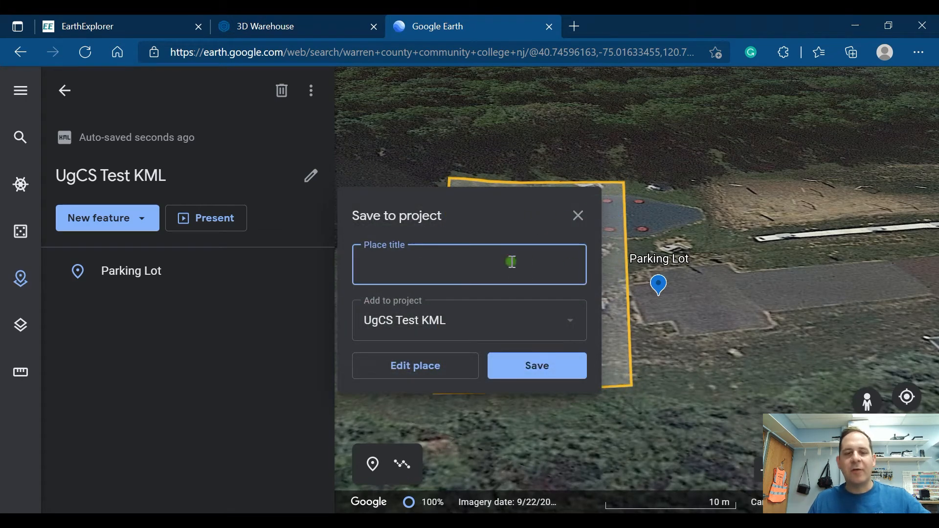
pyautogui.write('KML')
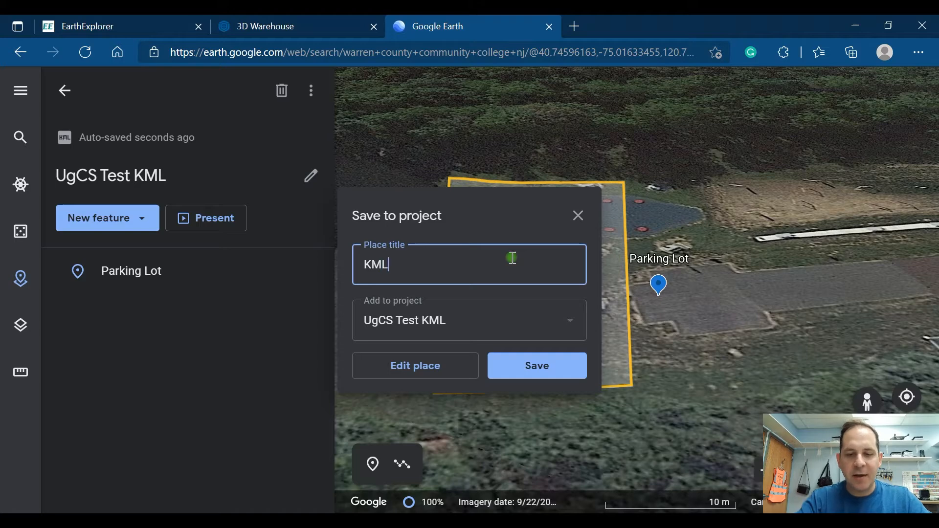
pyautogui.write(' Box')
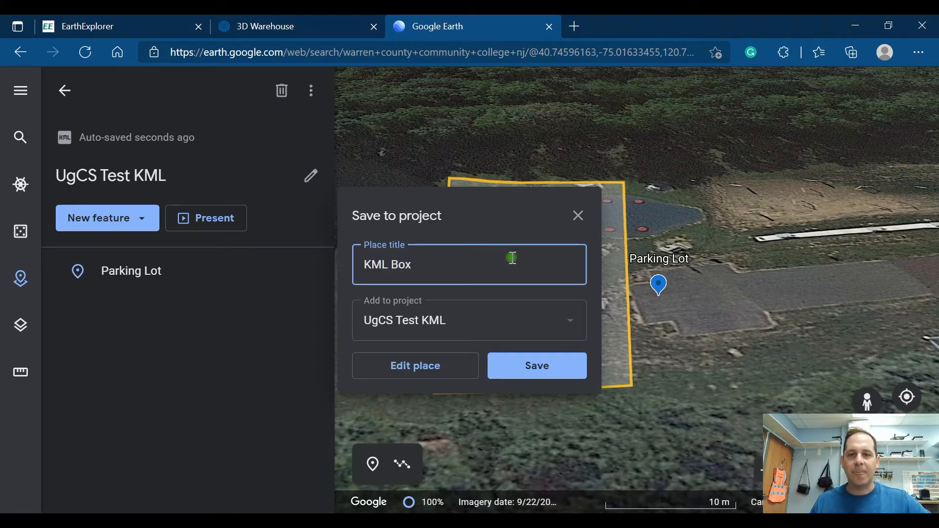
pyautogui.click(538, 376)
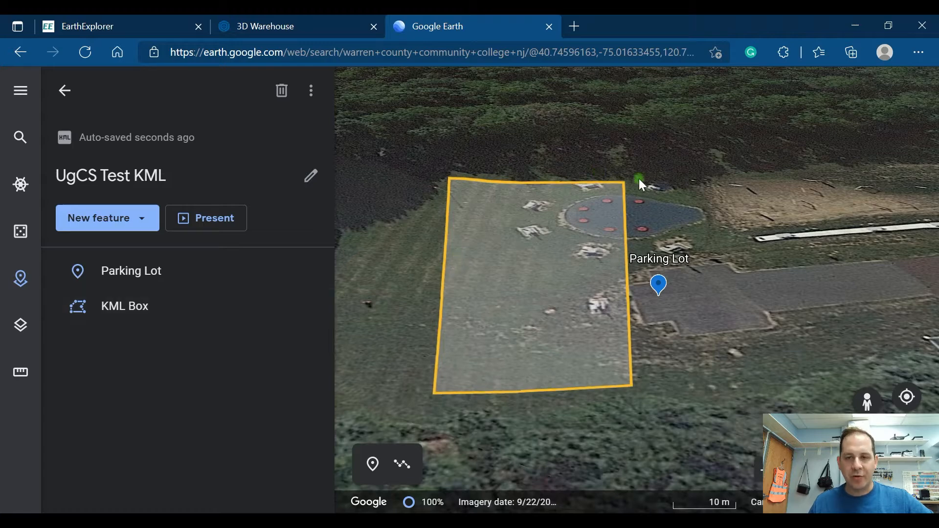
# Step: Examine the KML Box shape's title, outline, fill and view settings, and return to the project's feature list
pyautogui.moveTo(174, 318)
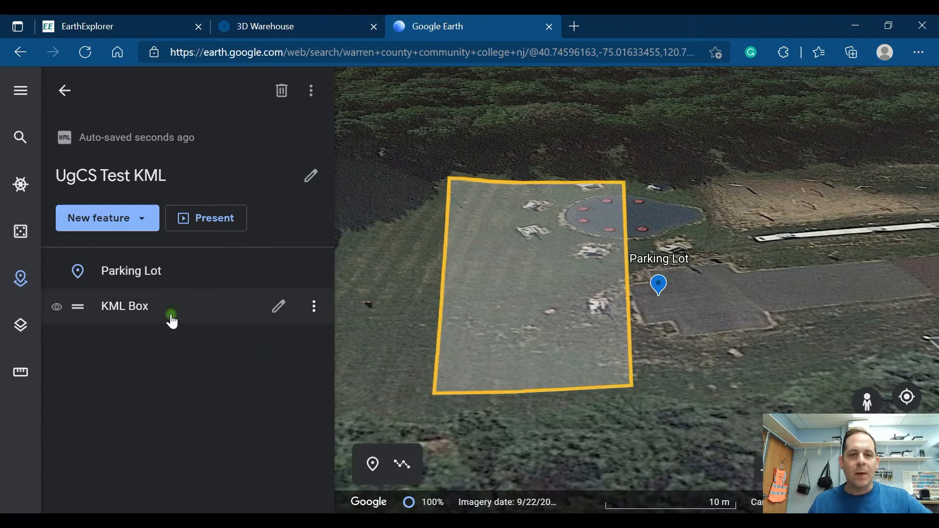
pyautogui.click(277, 313)
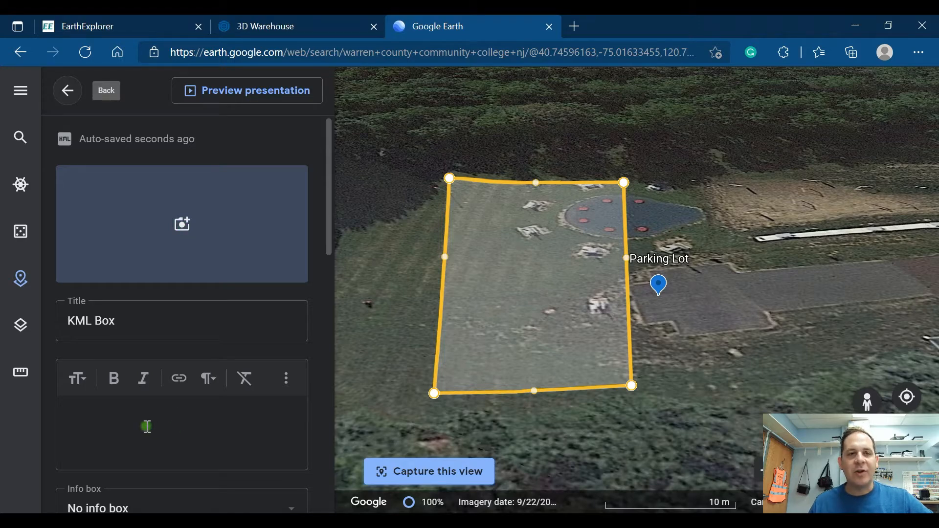
pyautogui.scroll(-8, 146, 426)
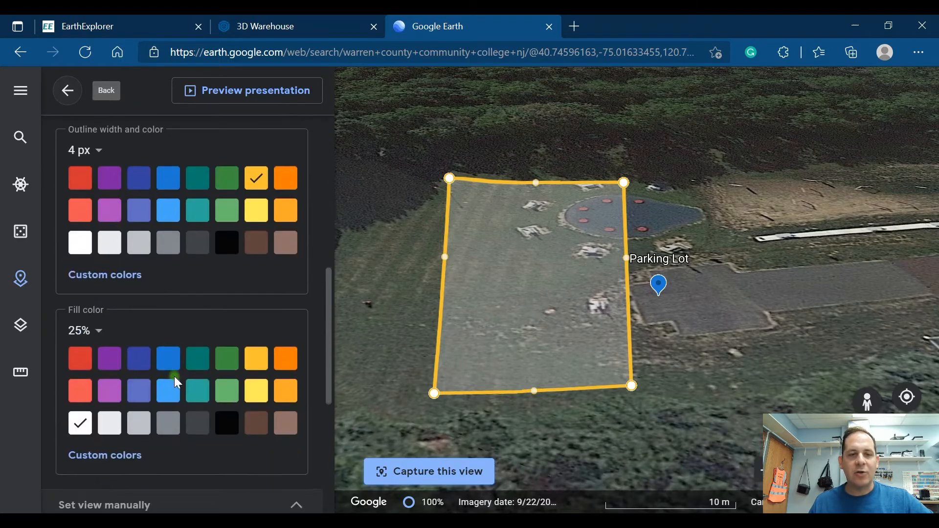
pyautogui.scroll(-5, 174, 377)
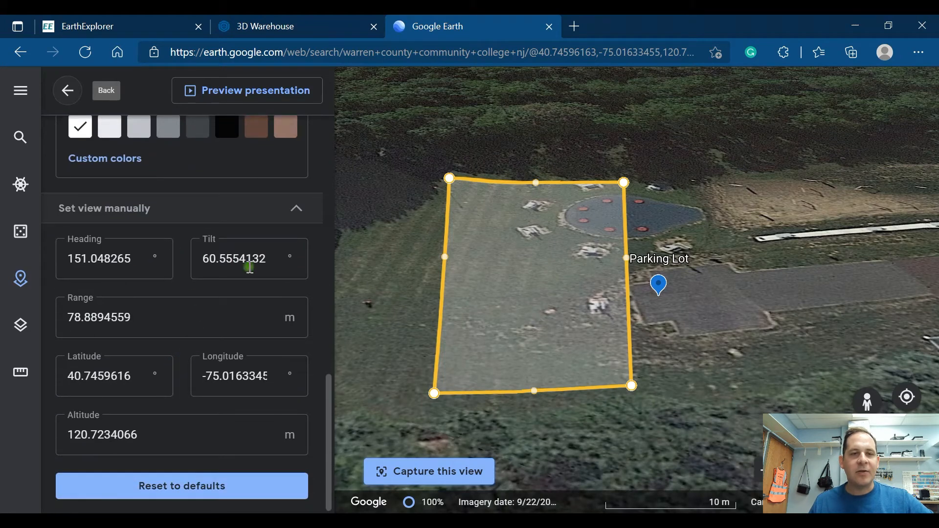
pyautogui.scroll(10, 240, 359)
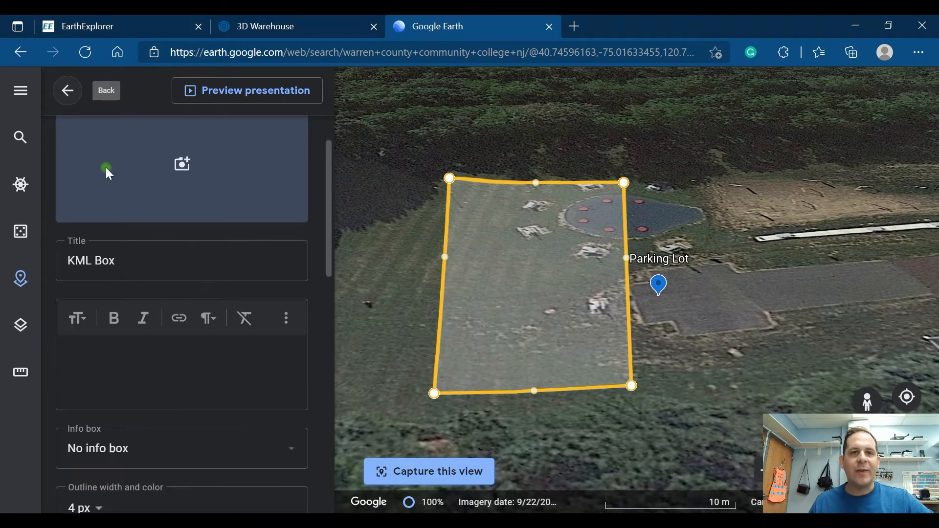
pyautogui.click(76, 93)
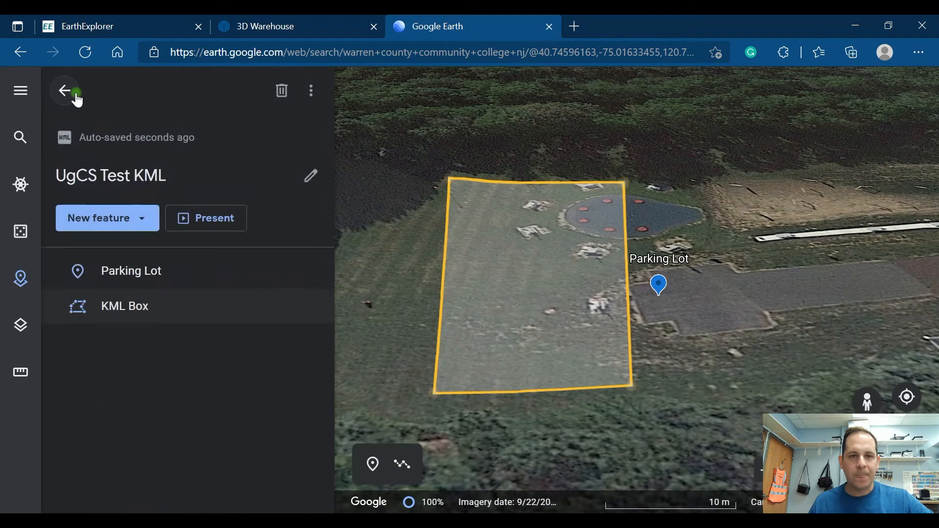
pyautogui.moveTo(236, 318)
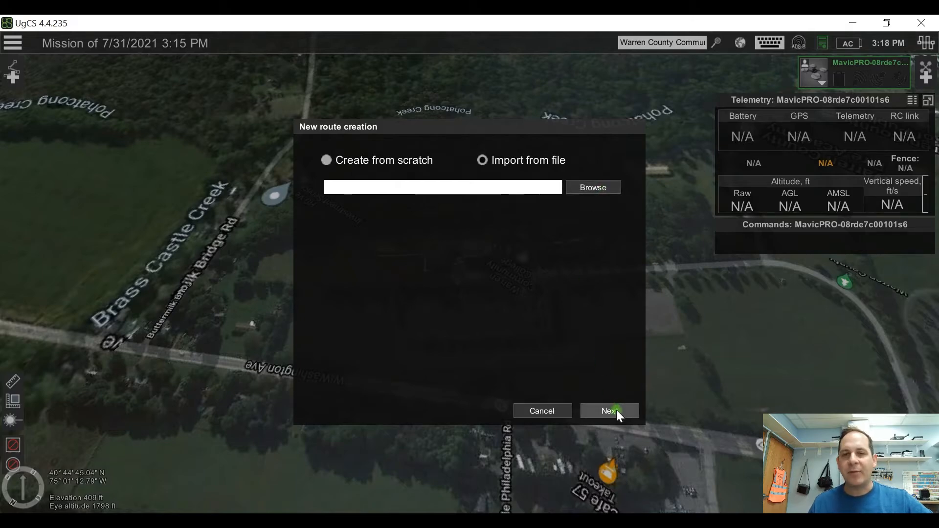
# Step: Switch to UgCS and start a route from scratch named UgCS Test Mission, using the DJI Mavic PRO vehicle profile
pyautogui.click(326, 160)
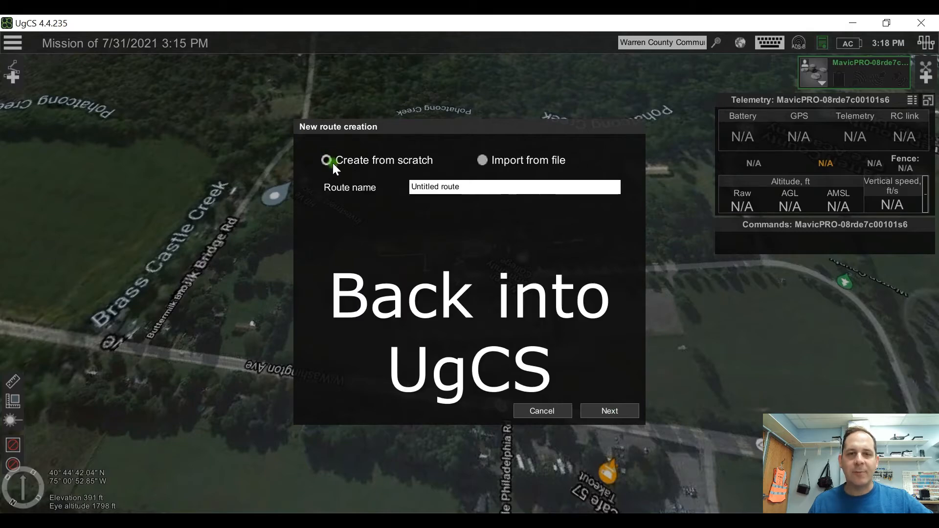
pyautogui.click(479, 188)
pyautogui.moveTo(479, 188); pyautogui.dragTo(395, 185)
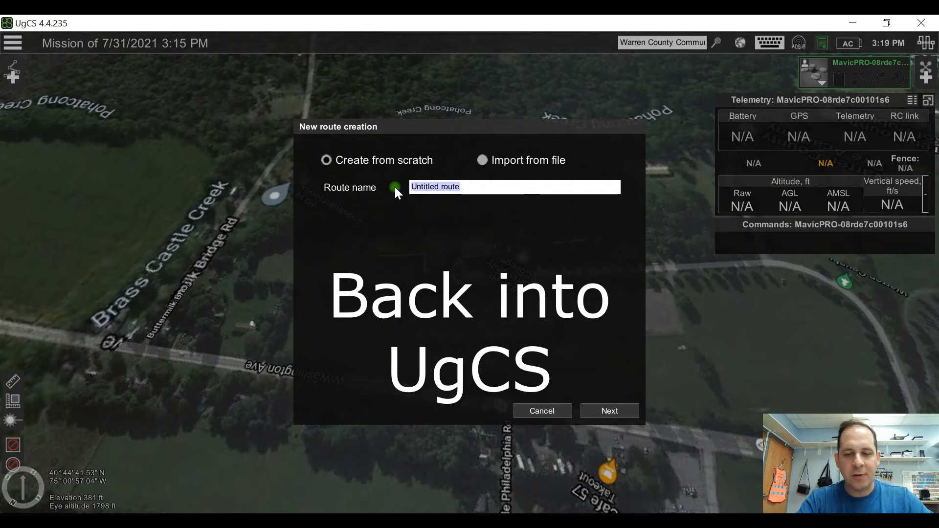
pyautogui.write('UgCS Test Mission')
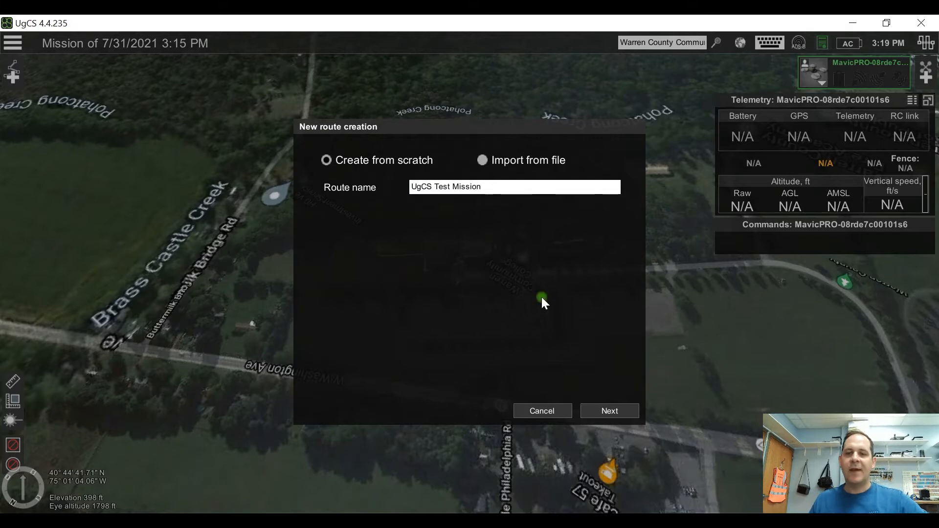
pyautogui.click(606, 410)
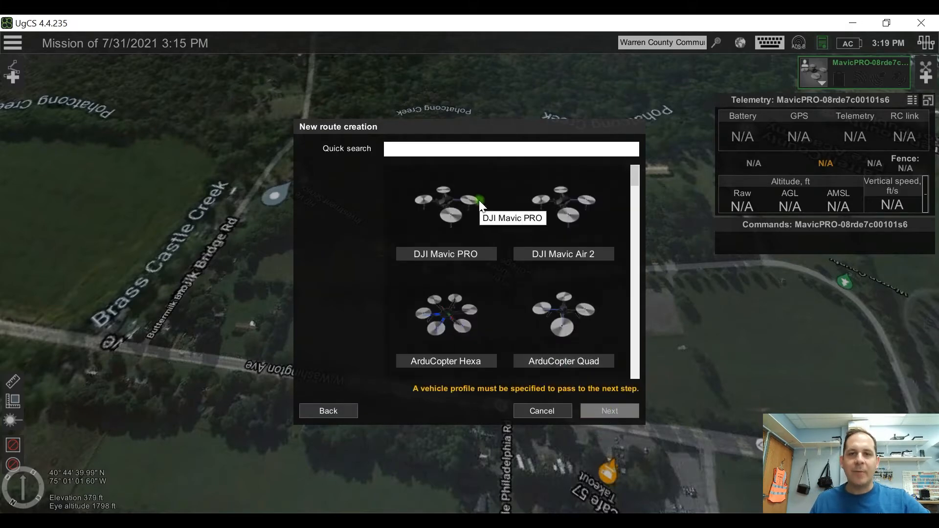
pyautogui.click(450, 209)
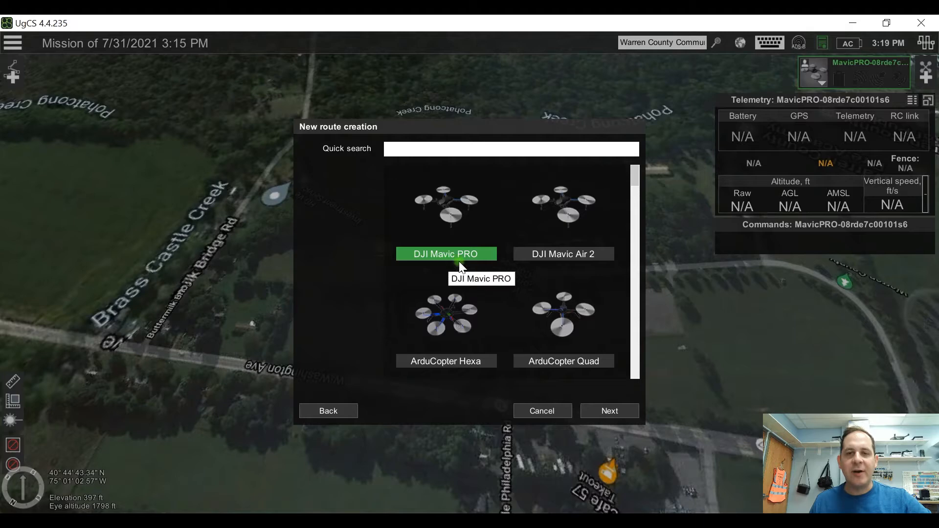
pyautogui.click(611, 412)
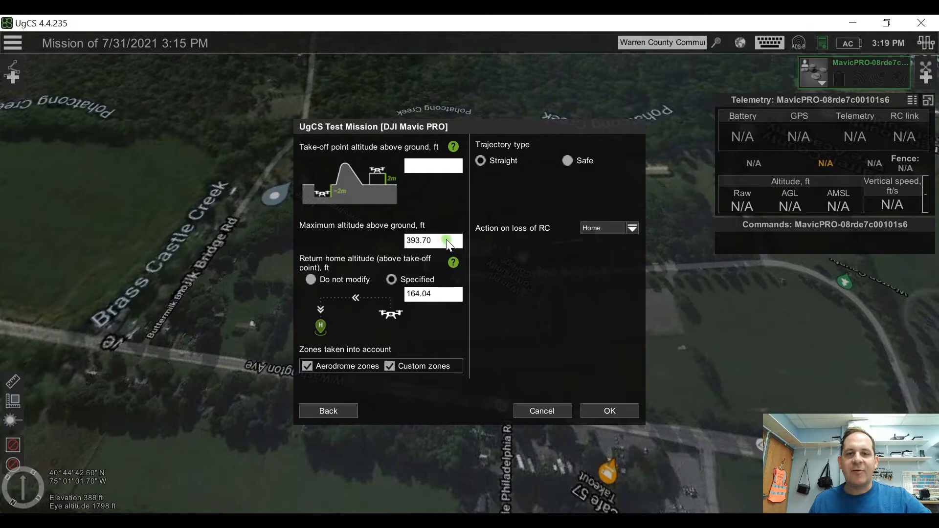
# Step: Set the route's maximum altitude above ground to 300 ft and its specified return home altitude to 150 ft
pyautogui.moveTo(448, 239); pyautogui.dragTo(377, 235)
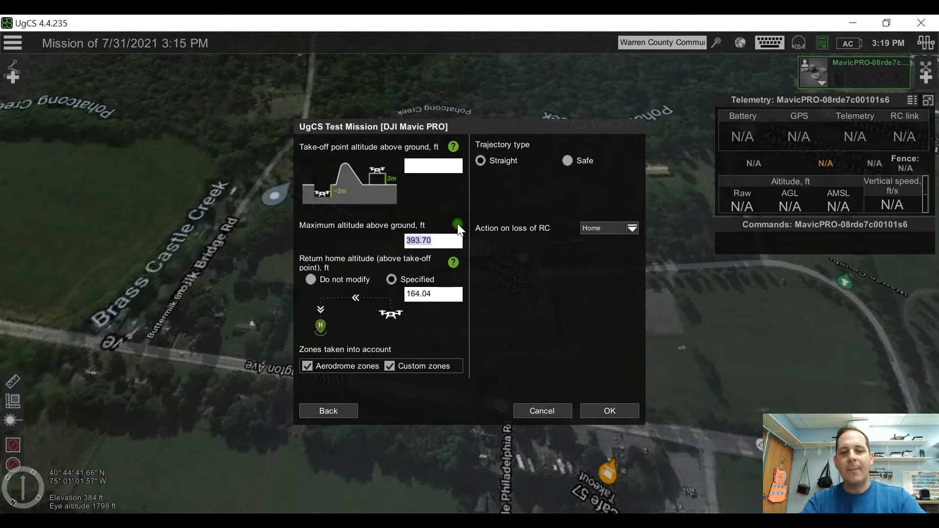
pyautogui.write('300')
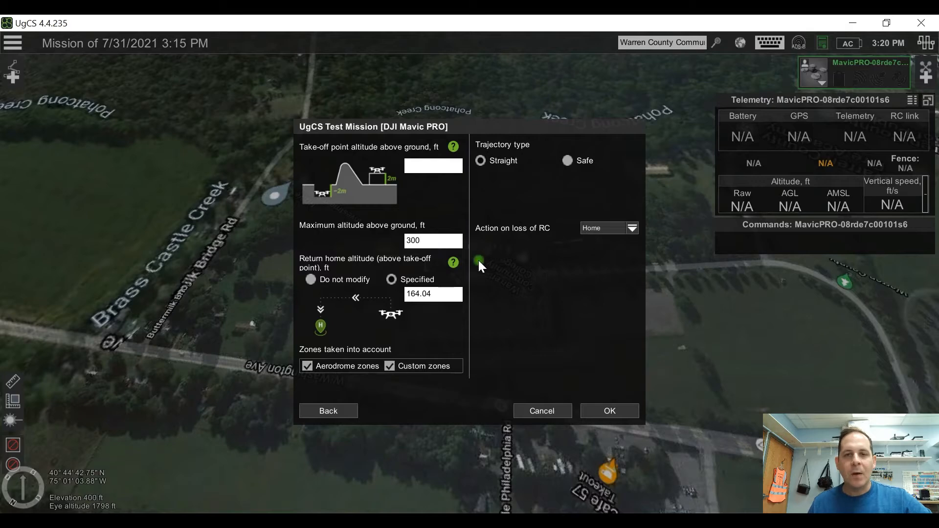
pyautogui.click(453, 292)
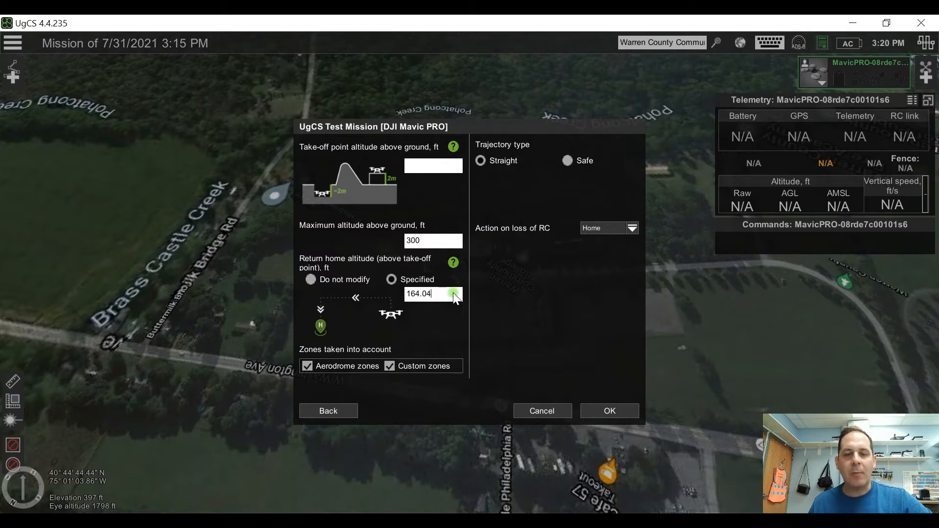
pyautogui.moveTo(446, 294); pyautogui.dragTo(339, 298)
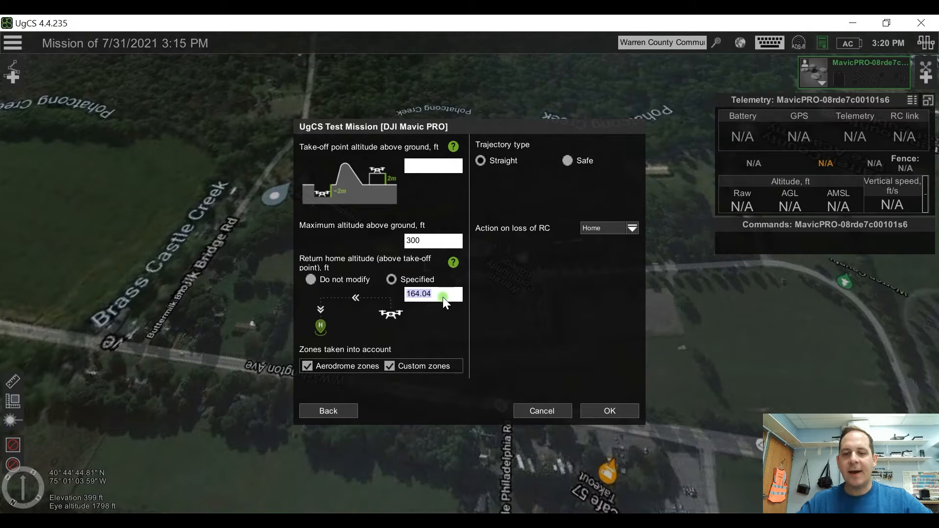
pyautogui.write('150')
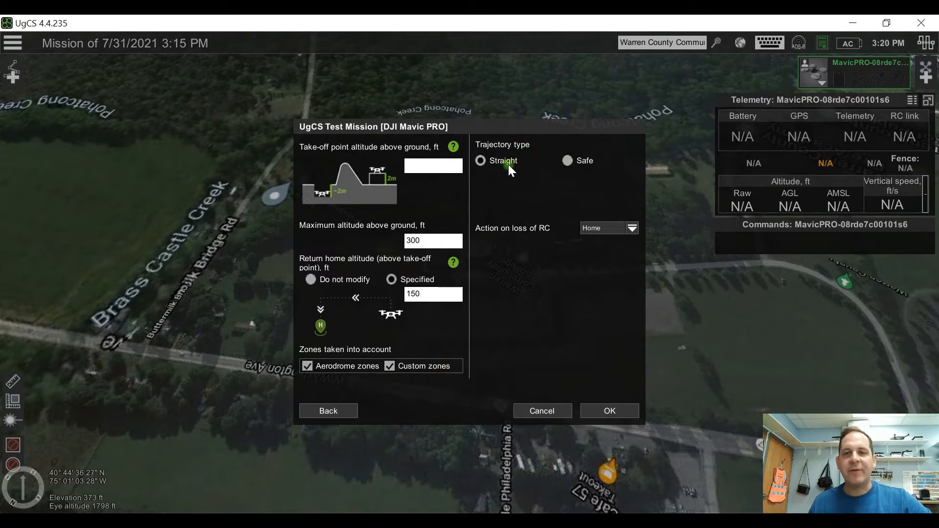
# Step: Set the trajectory type to Straight and the action on loss of RC to Home, and finish creating the route
pyautogui.click(587, 161)
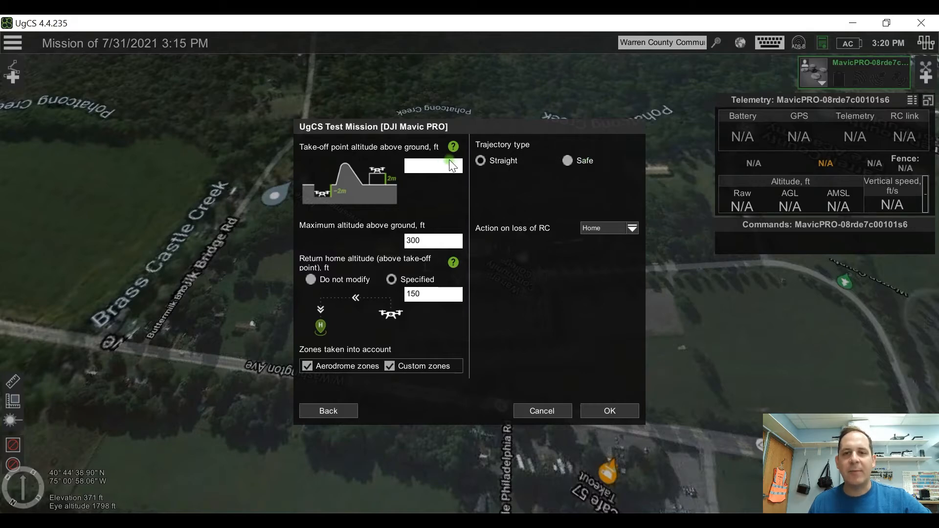
pyautogui.click(489, 160)
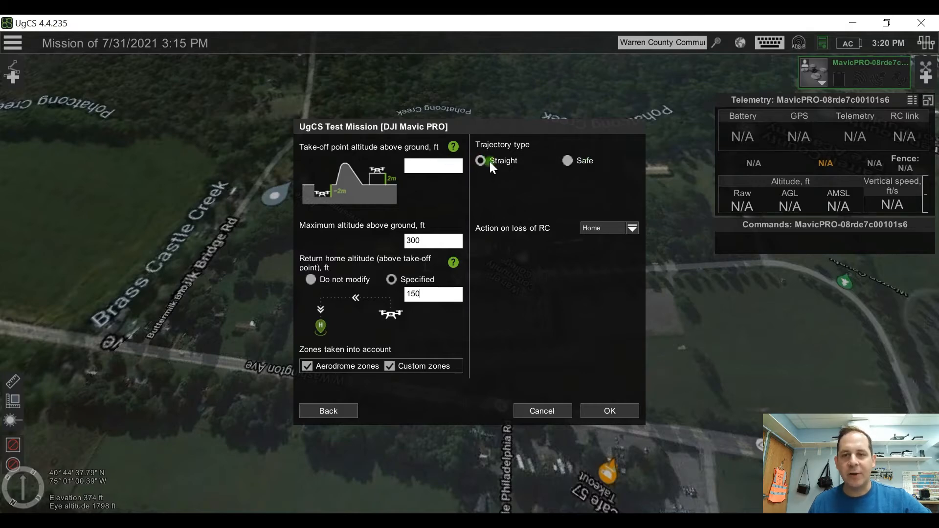
pyautogui.click(632, 228)
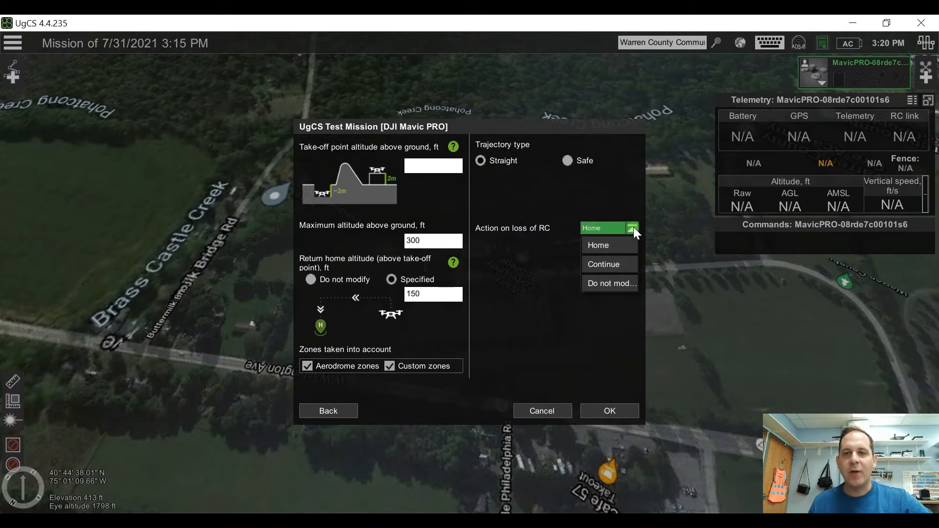
pyautogui.click(614, 246)
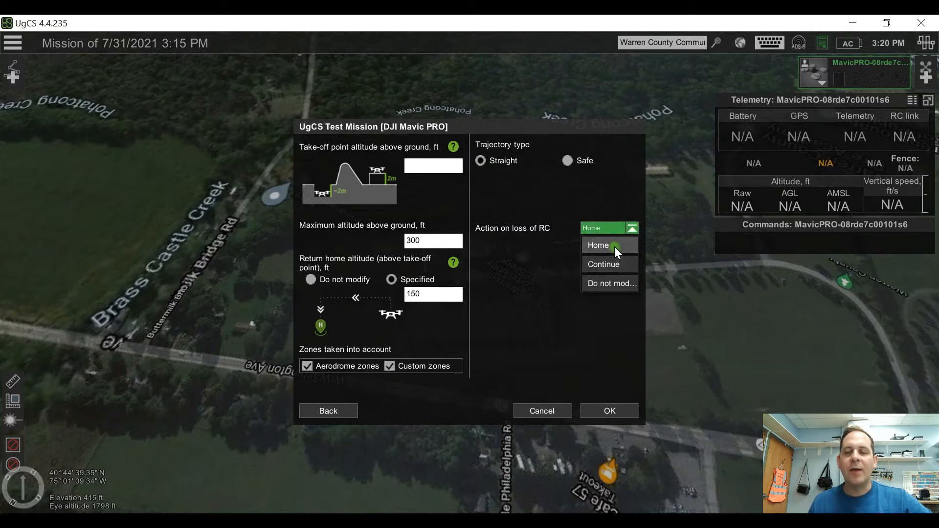
pyautogui.click(594, 198)
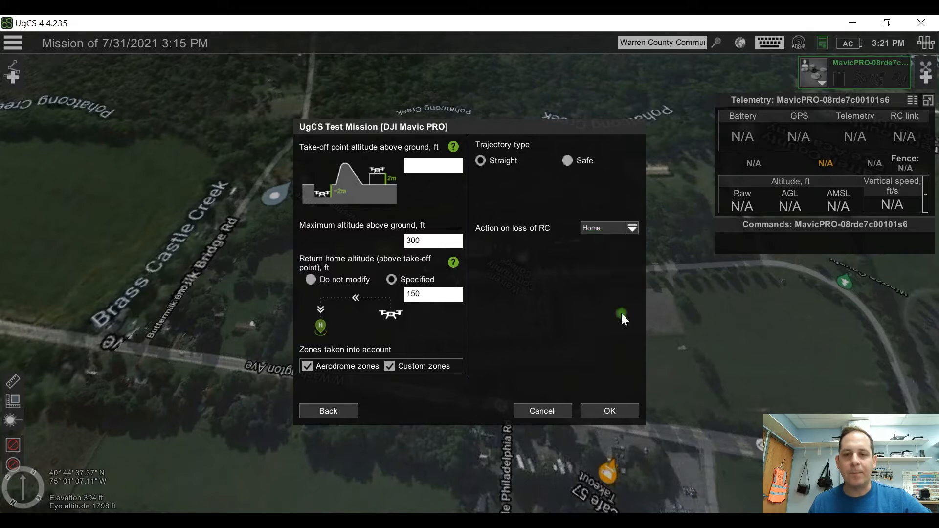
pyautogui.click(609, 410)
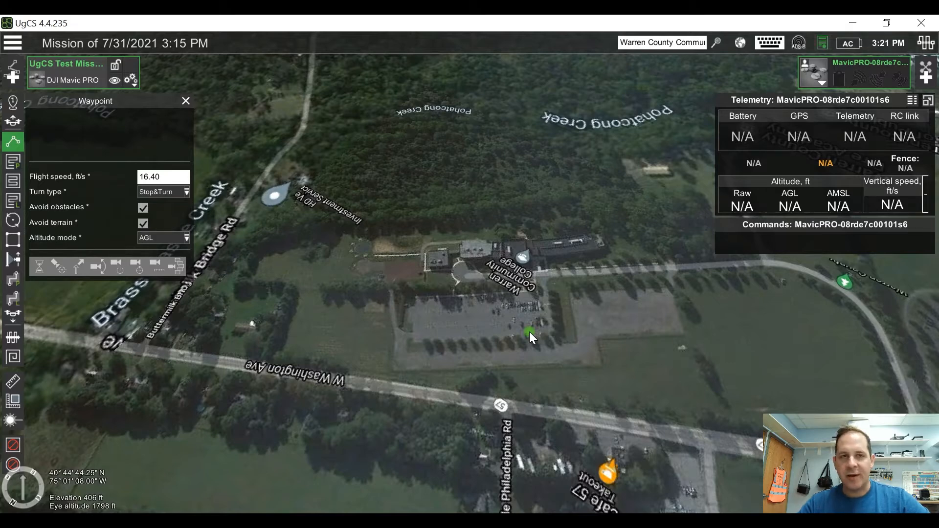
# Step: View the Documents folders offered for importing a mission, and leave the import without choosing a file
pyautogui.click(22, 44)
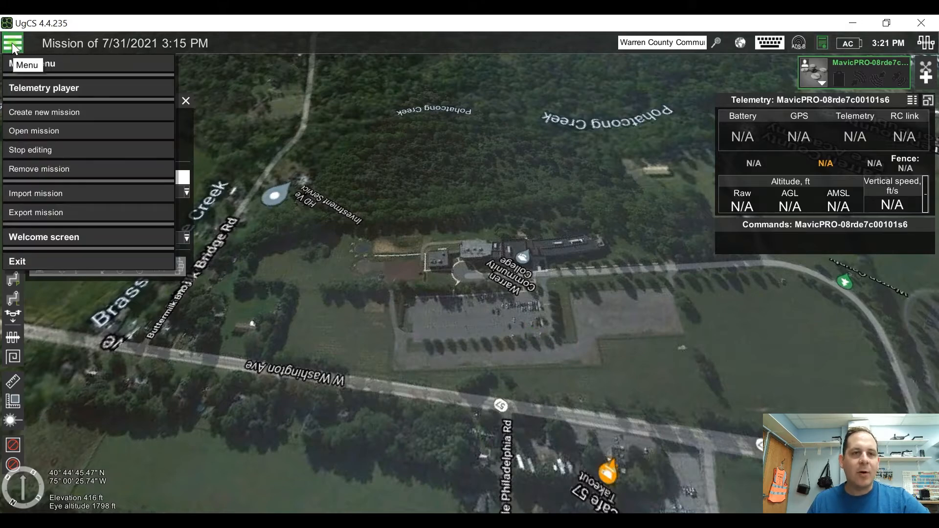
pyautogui.click(57, 193)
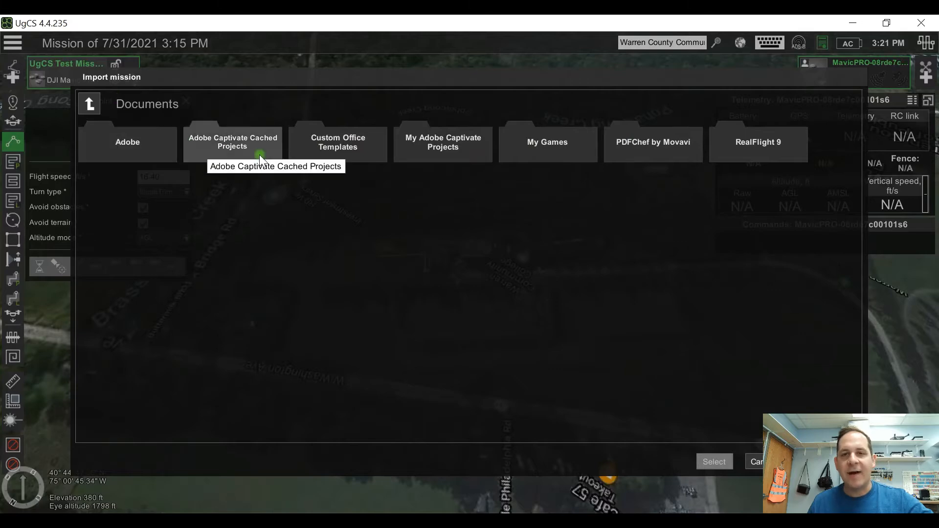
pyautogui.click(756, 462)
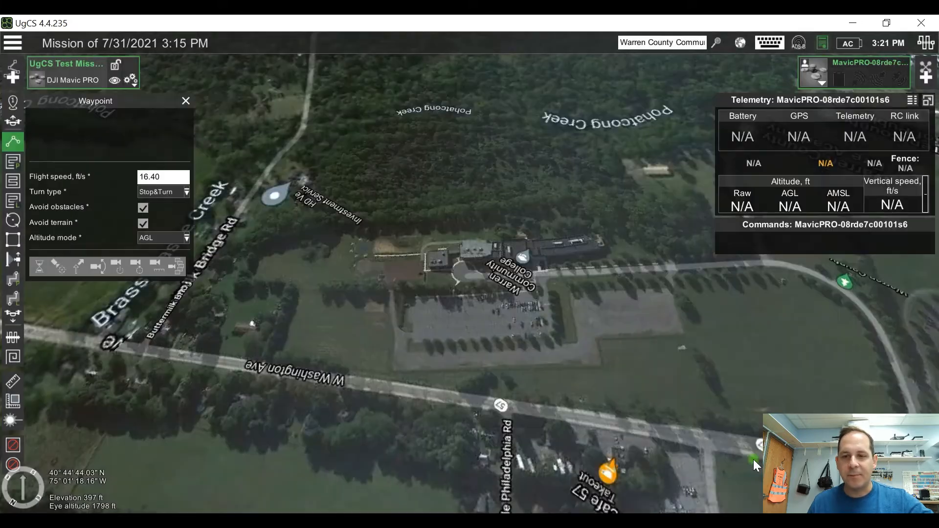
# Step: Open the welcome screen, look through its Tips & Tricks tutorials, and close it
pyautogui.click(14, 37)
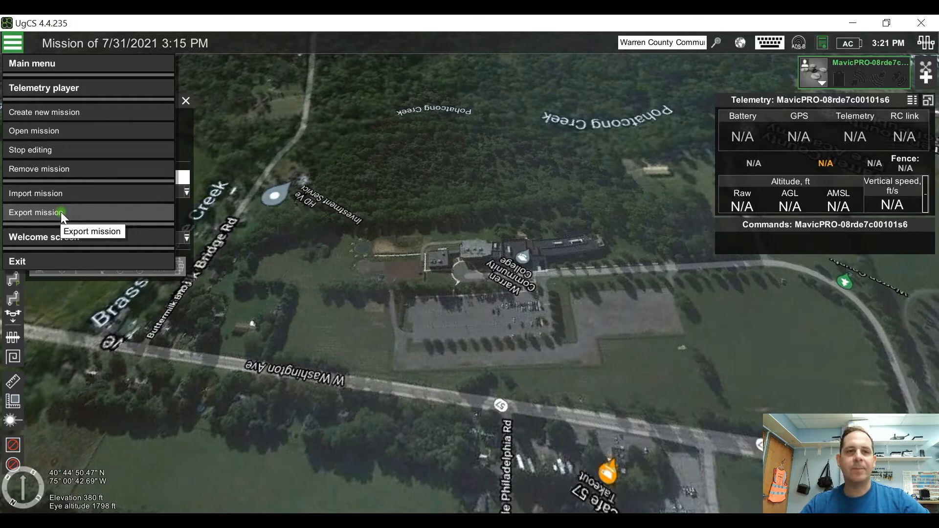
pyautogui.click(57, 239)
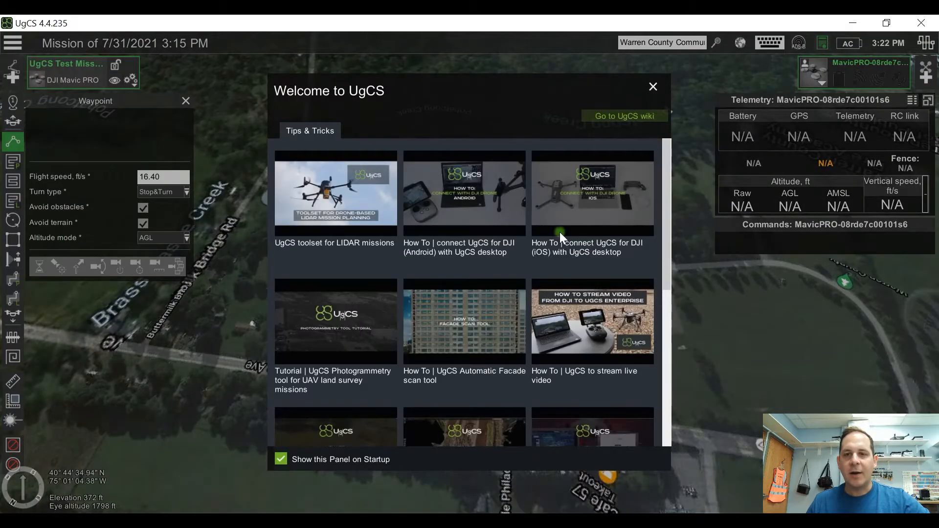
pyautogui.scroll(-1, 556, 250)
pyautogui.scroll(1, 555, 251)
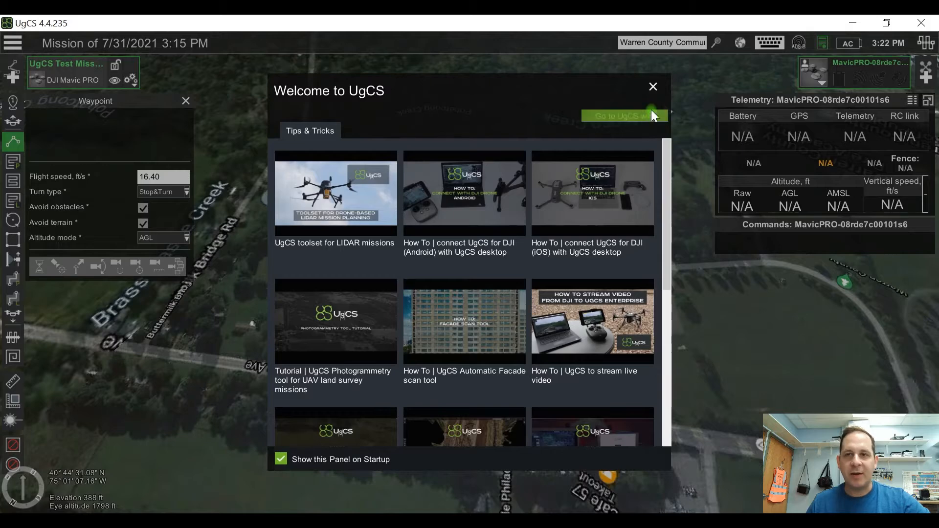
pyautogui.click(652, 87)
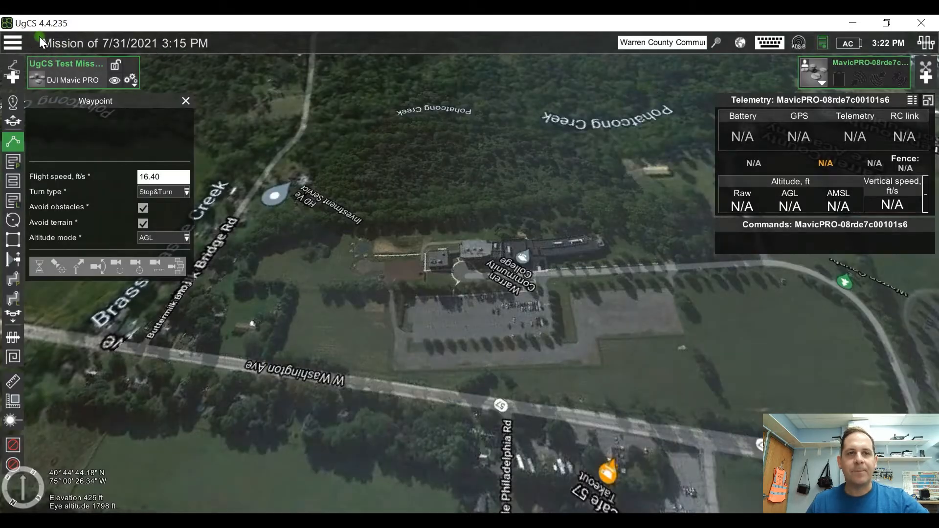
# Step: Rename the mission as Test 123
pyautogui.doubleClick(60, 44)
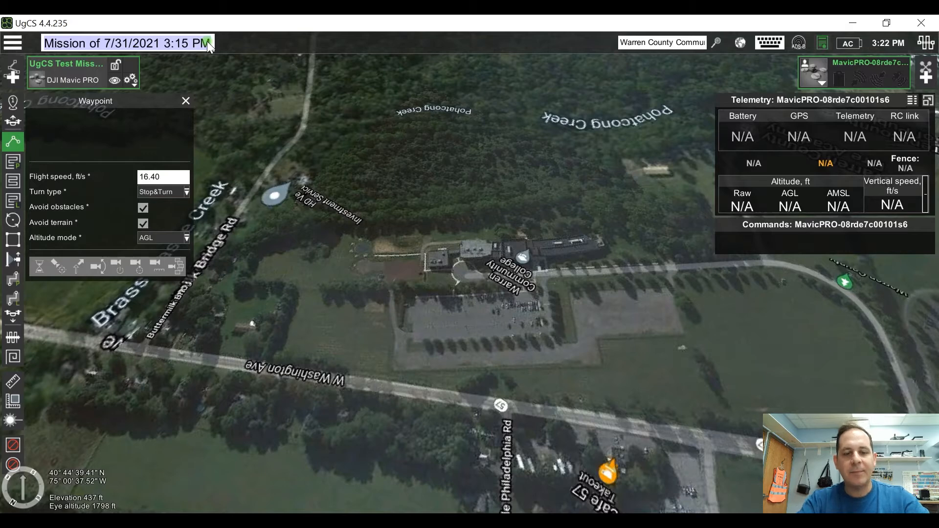
pyautogui.write('Test 123')
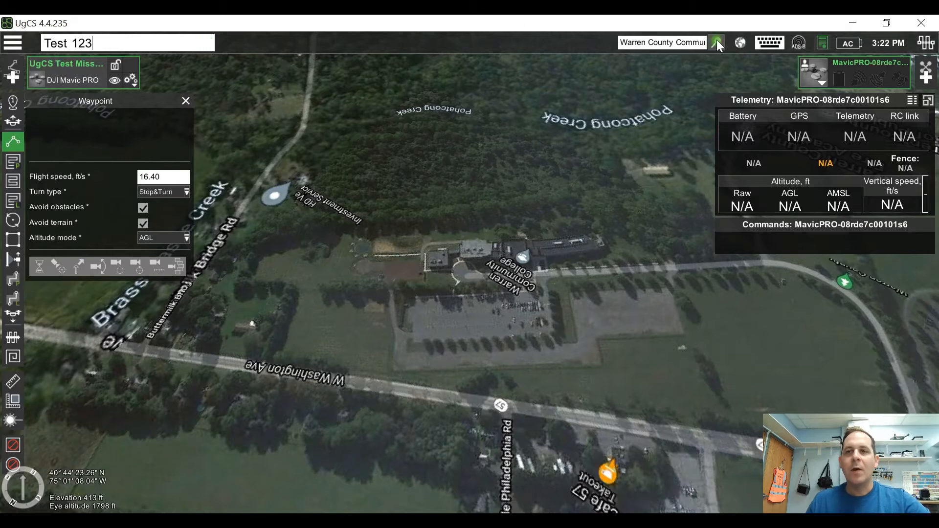
# Step: Check the Warren County Community College location search, and view the Map and Elevation sources in the map layers
pyautogui.click(686, 44)
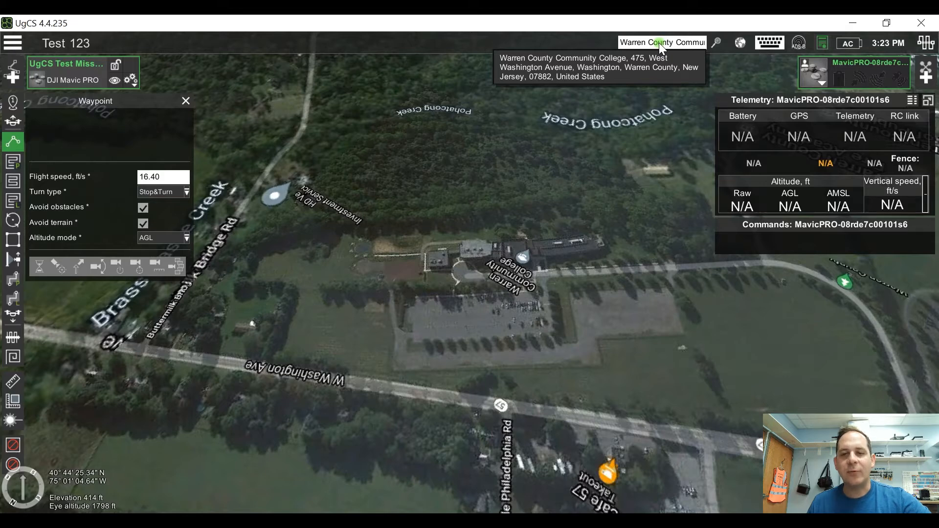
pyautogui.click(738, 43)
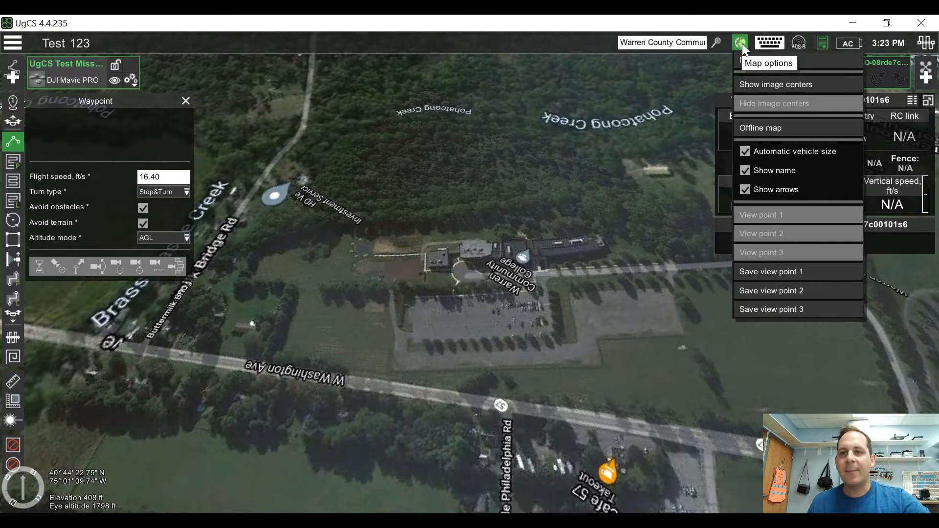
pyautogui.click(846, 61)
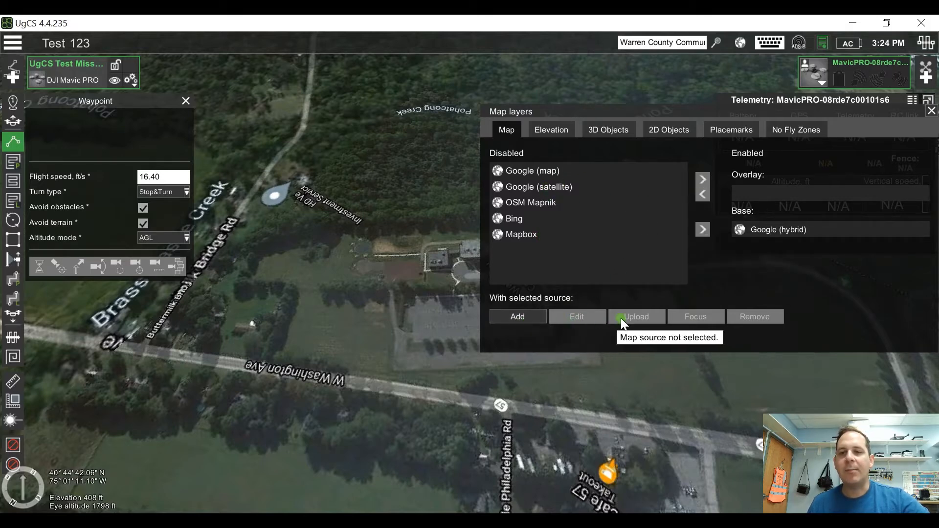
pyautogui.click(559, 137)
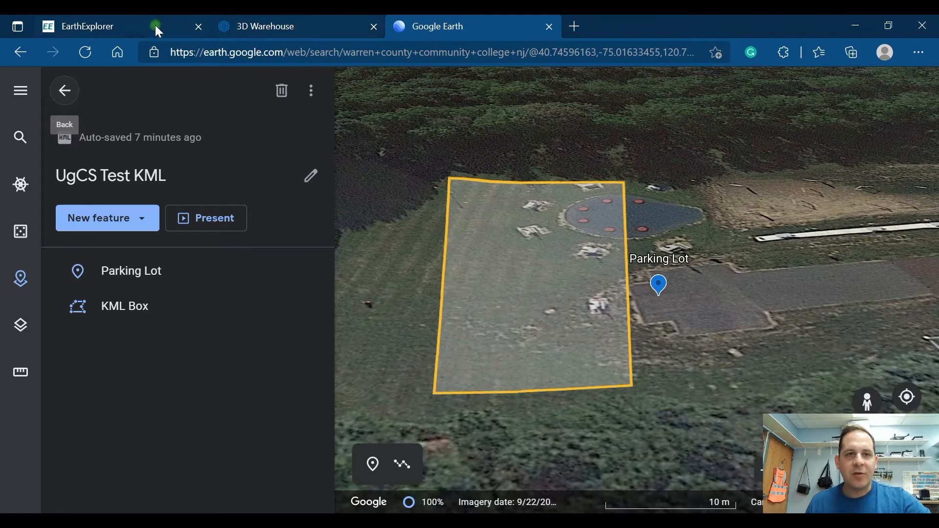
# Step: Switch to the browser and examine the Digital Elevation data sets on the USGS EarthExplorer site
pyautogui.click(155, 28)
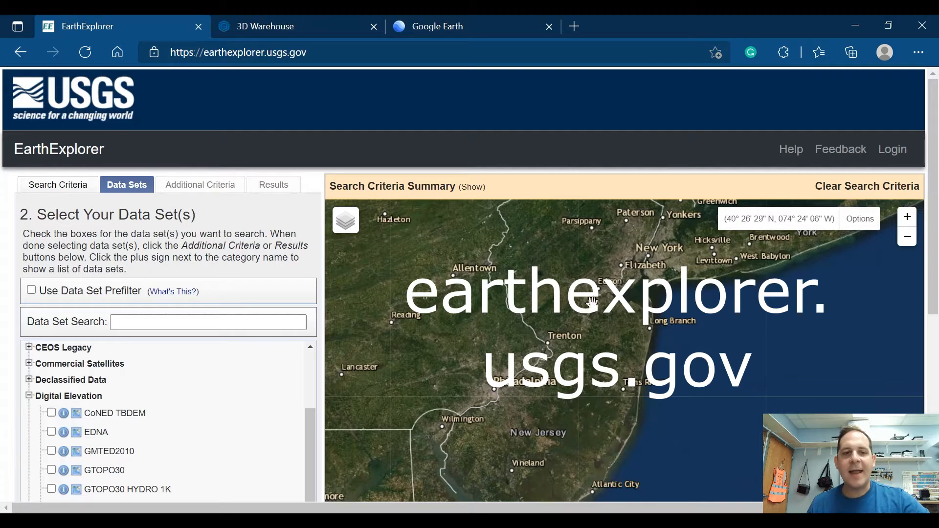
pyautogui.scroll(-2, 186, 398)
pyautogui.scroll(5, 186, 408)
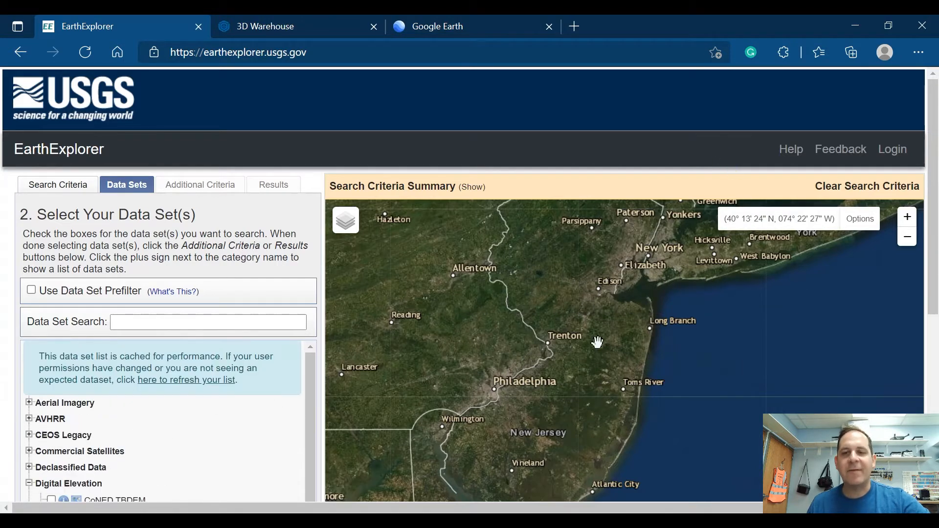
pyautogui.scroll(1, 568, 334)
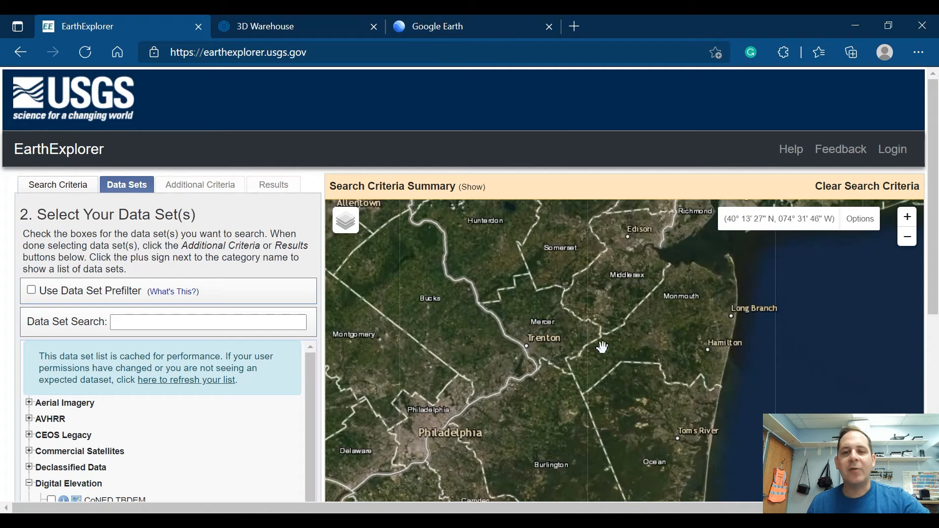
pyautogui.scroll(-3, 166, 433)
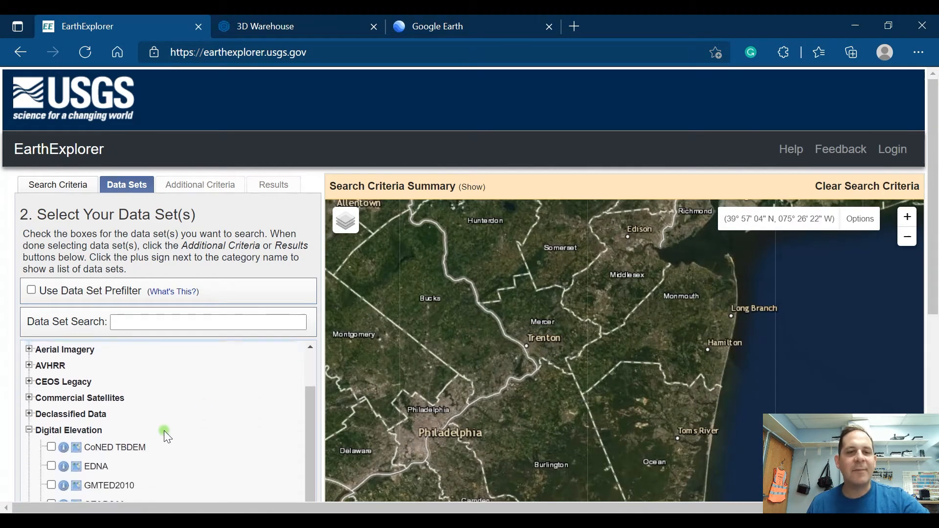
pyautogui.scroll(2, 163, 430)
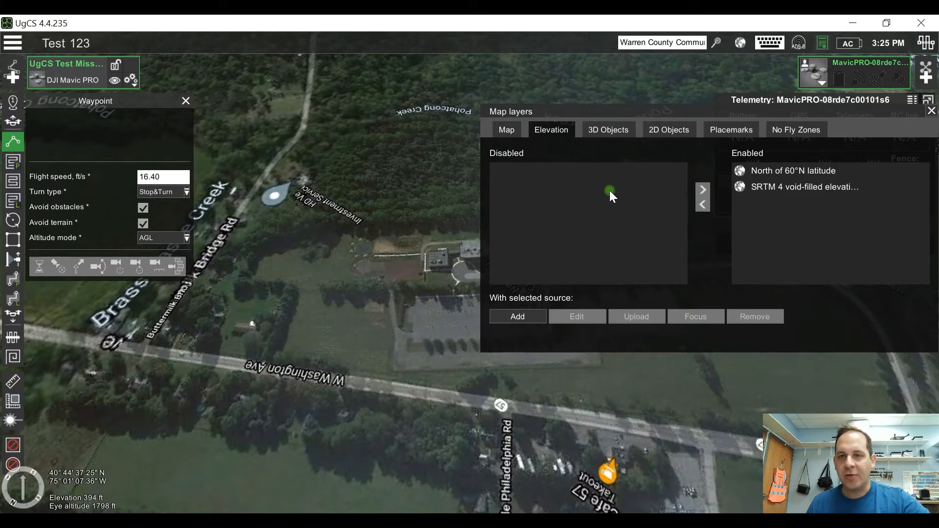
# Step: View the 3D Objects layer sources in UgCS, and switch to 3D Warehouse in the browser to search for new jersey
pyautogui.click(620, 130)
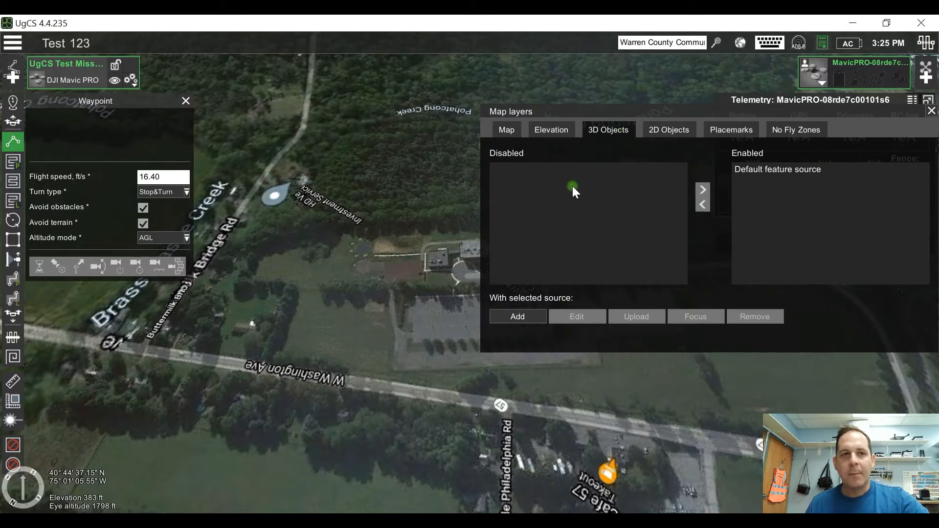
pyautogui.click(523, 521)
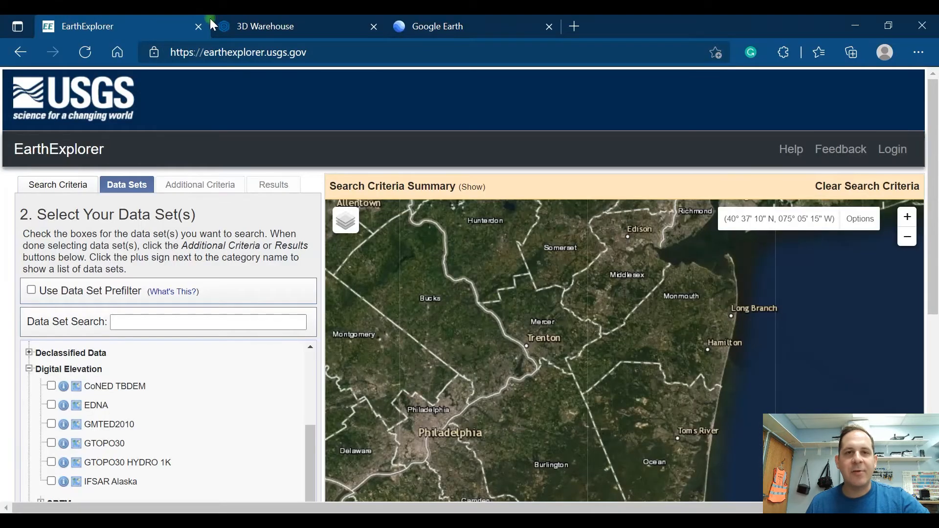
pyautogui.click(269, 26)
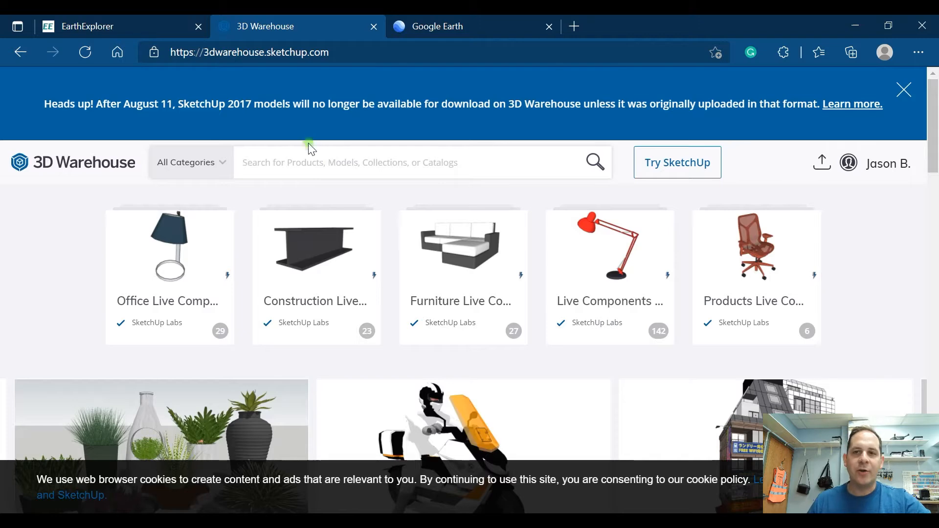
pyautogui.write('new jerse')
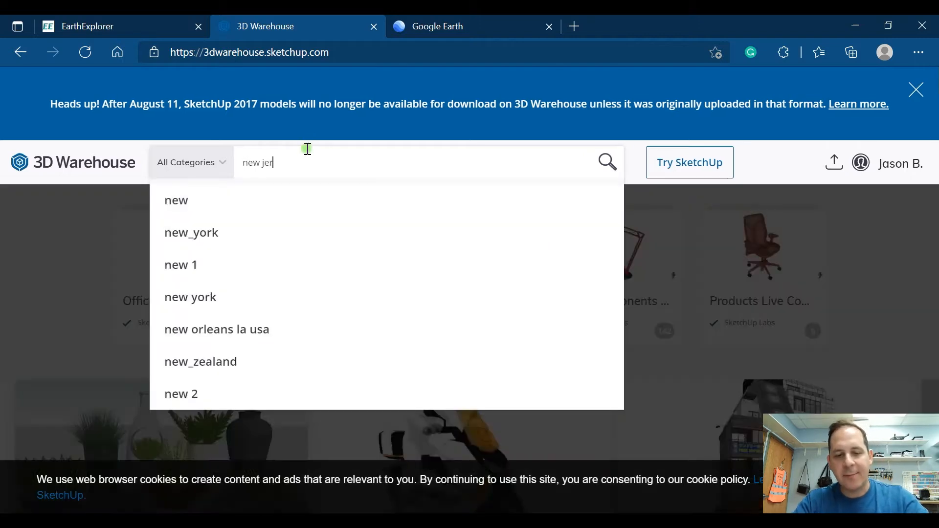
pyautogui.write('y')
pyautogui.press('Return')
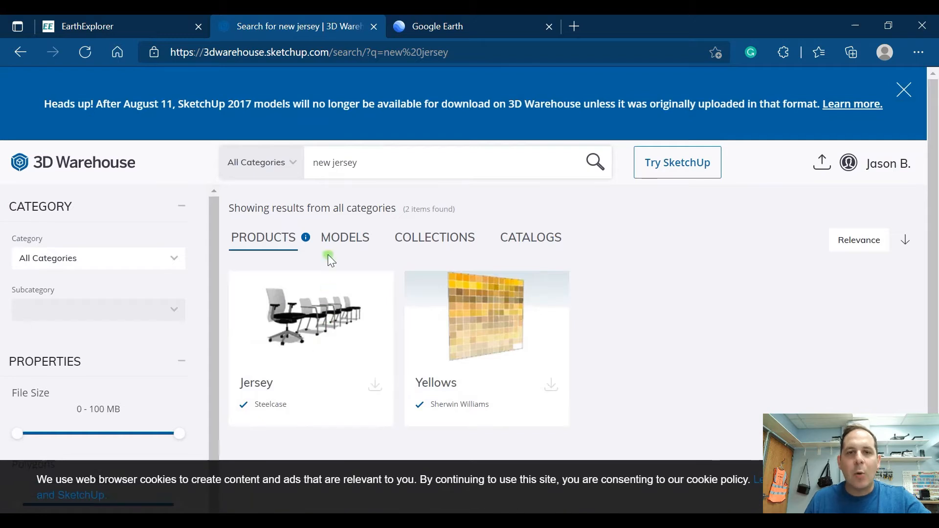
# Step: Look through the models and collections found for new jersey, and open the New Jersey Institute of Technology collection
pyautogui.click(337, 244)
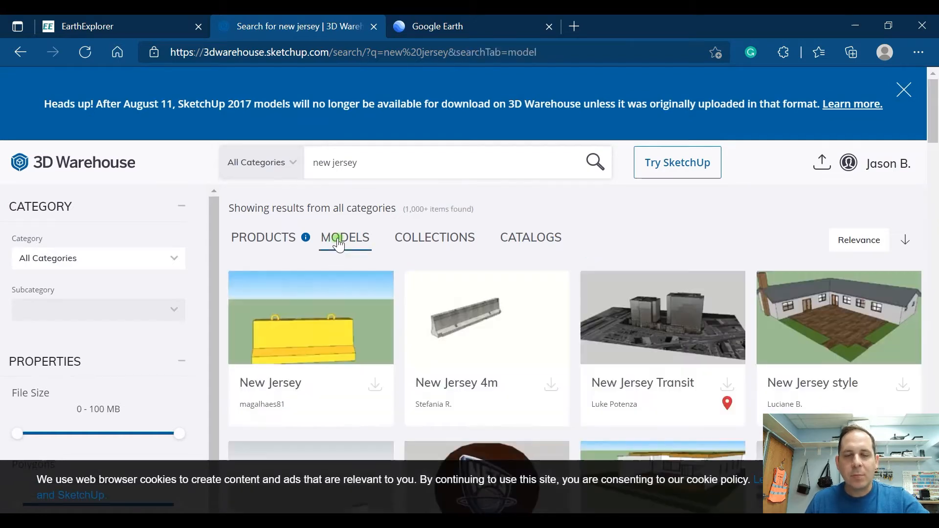
pyautogui.click(436, 240)
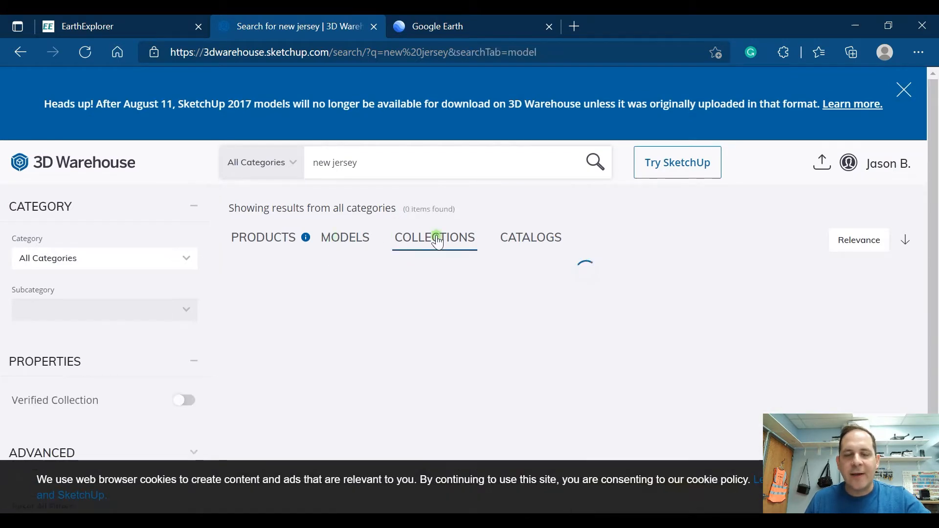
pyautogui.scroll(-7, 487, 272)
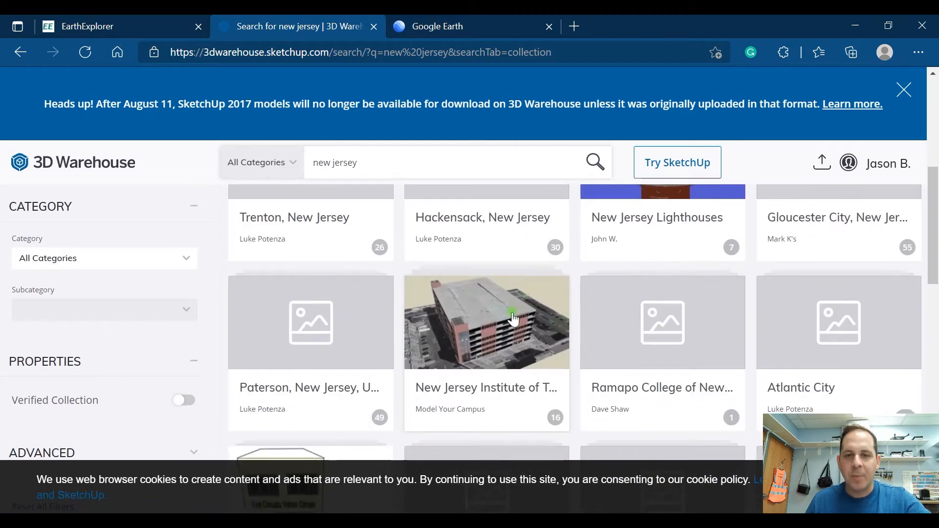
pyautogui.click(510, 321)
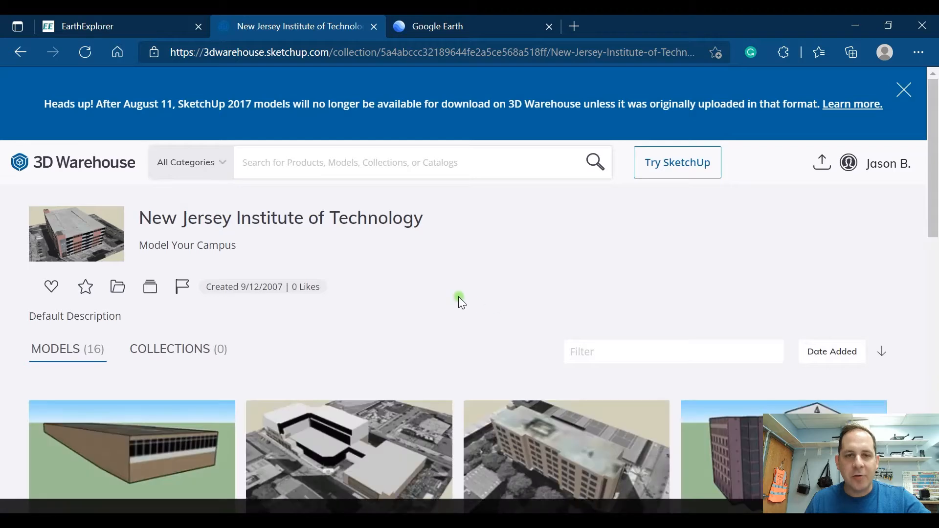
# Step: Examine the campus building models offered in the New Jersey Institute of Technology collection
pyautogui.scroll(-5, 524, 342)
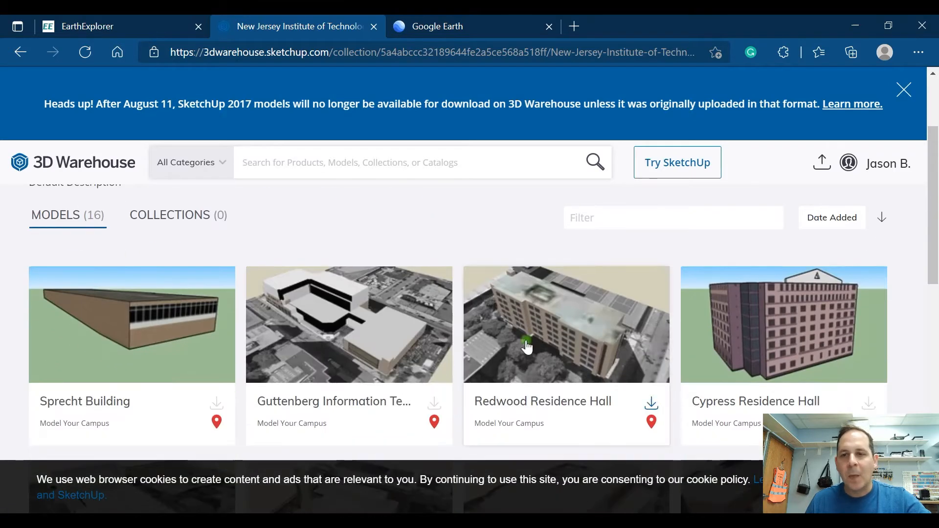
pyautogui.scroll(-5, 706, 345)
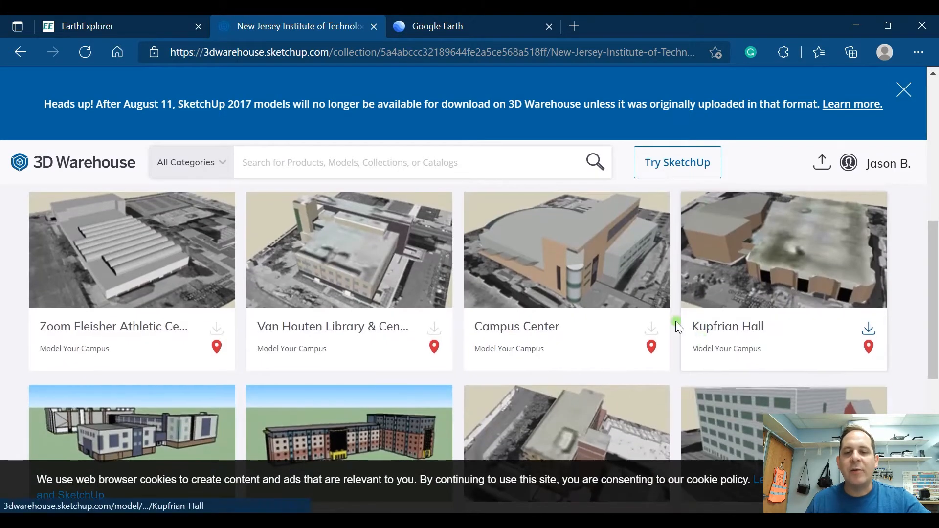
pyautogui.scroll(3, 542, 318)
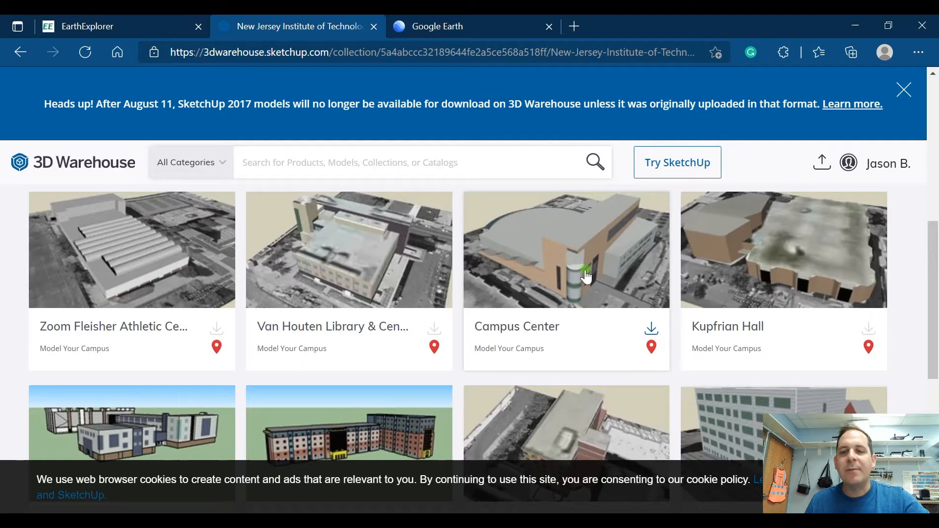
pyautogui.scroll(-3, 600, 281)
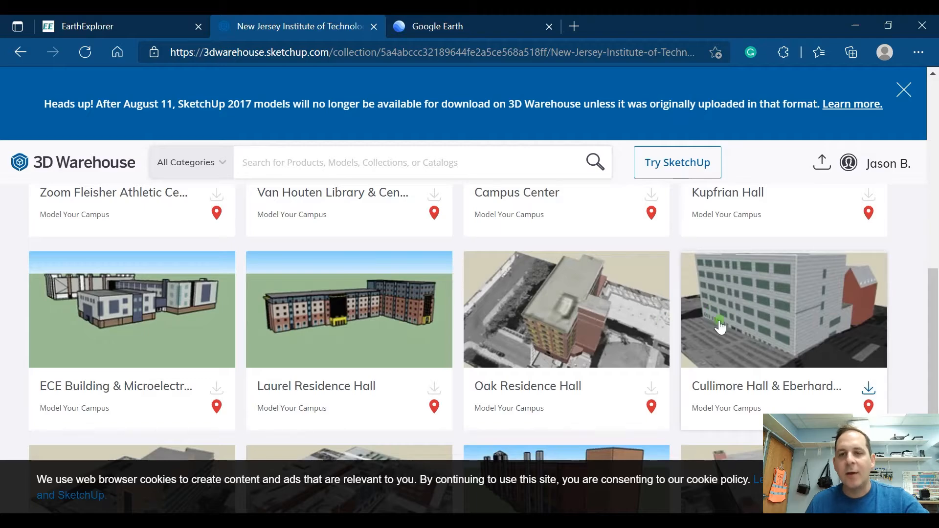
pyautogui.scroll(-4, 662, 345)
pyautogui.scroll(12, 663, 344)
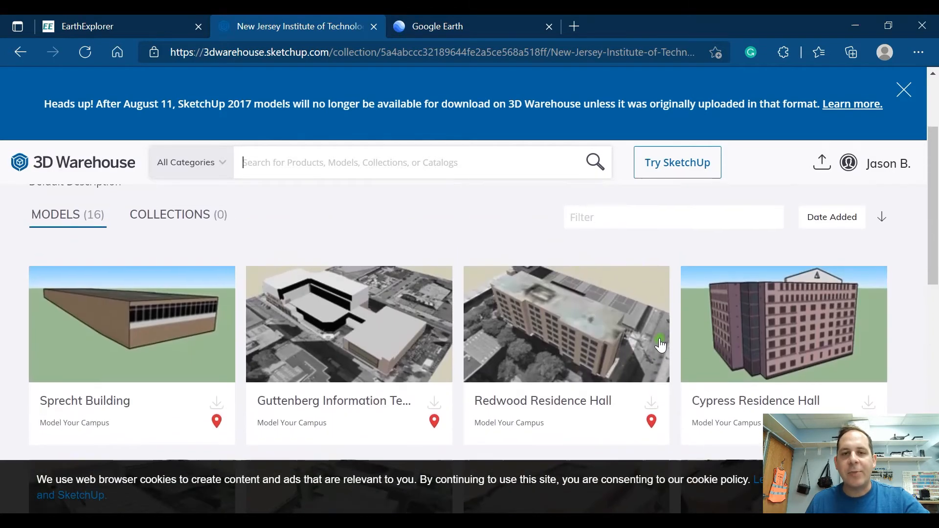
pyautogui.scroll(-3, 663, 342)
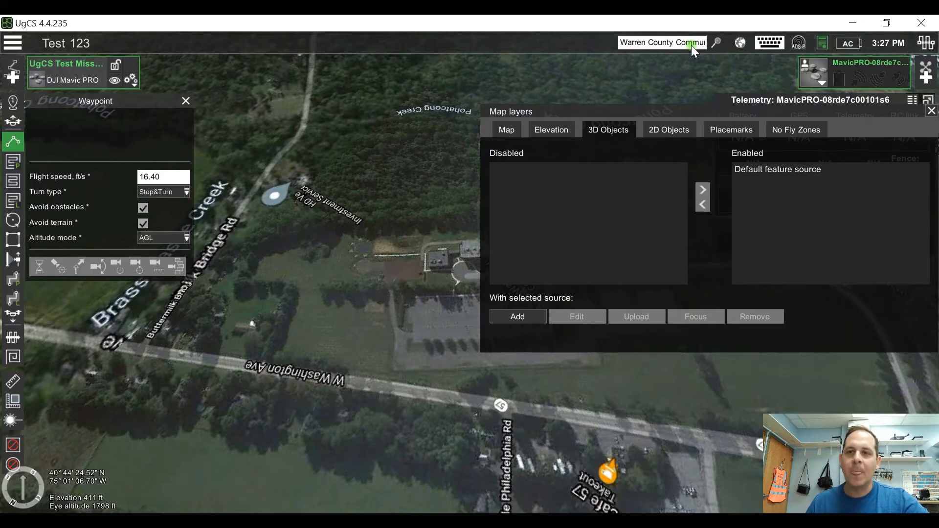
# Step: Back in UgCS, view the 2D Objects, Placemarks and No Fly Zones map layers, and close the map layers window
pyautogui.click(666, 135)
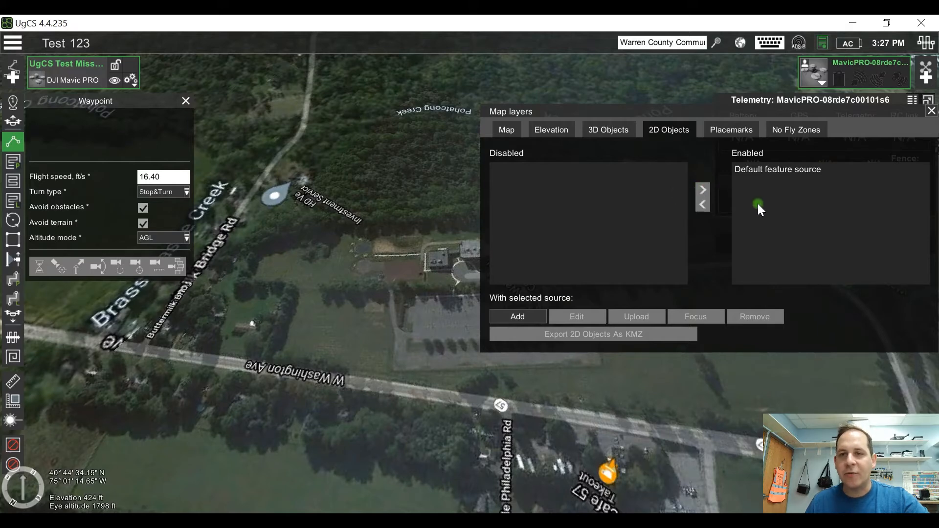
pyautogui.click(744, 131)
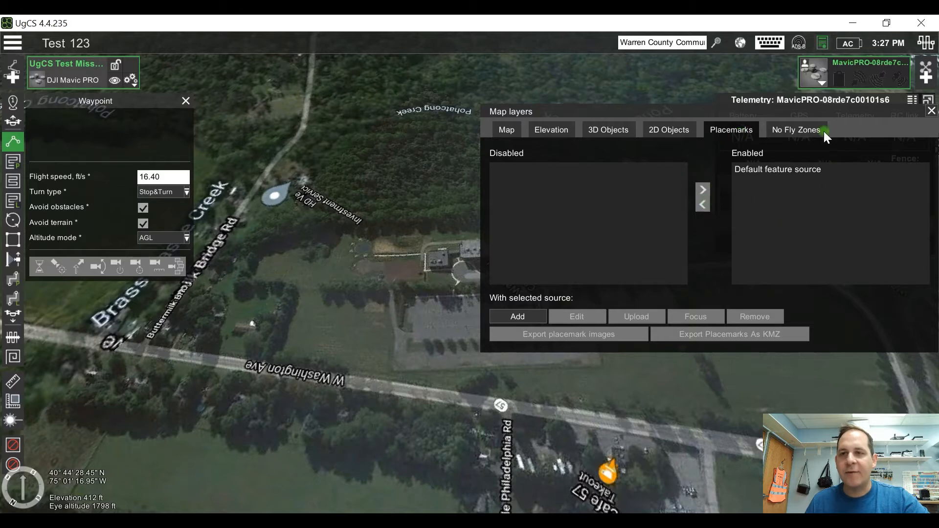
pyautogui.click(809, 131)
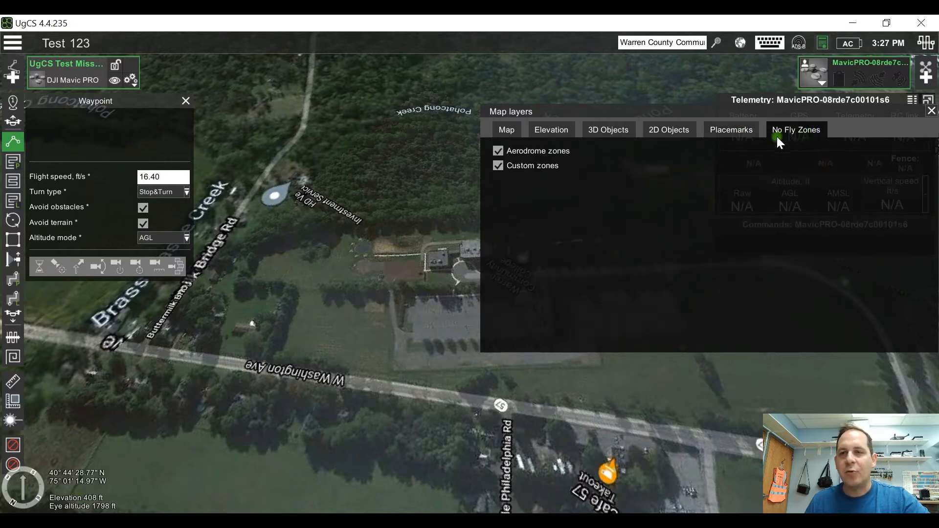
pyautogui.click(734, 131)
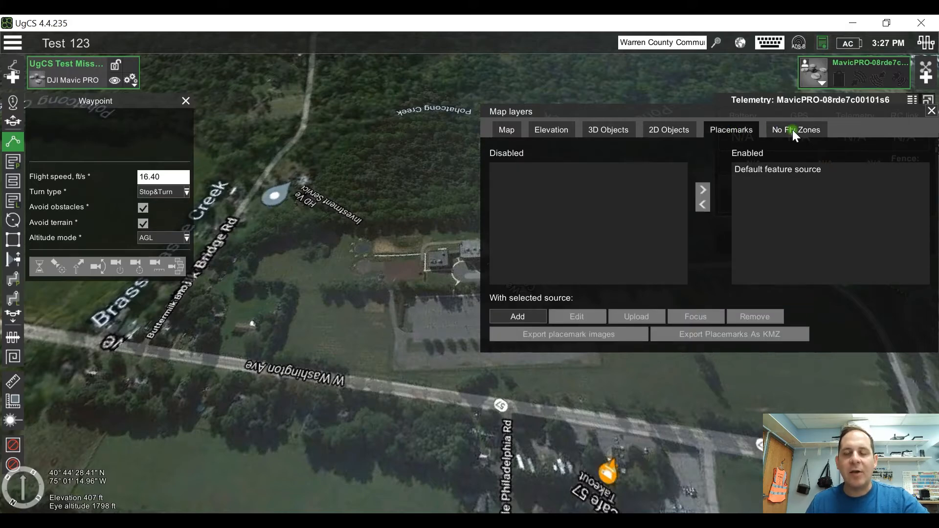
pyautogui.click(703, 204)
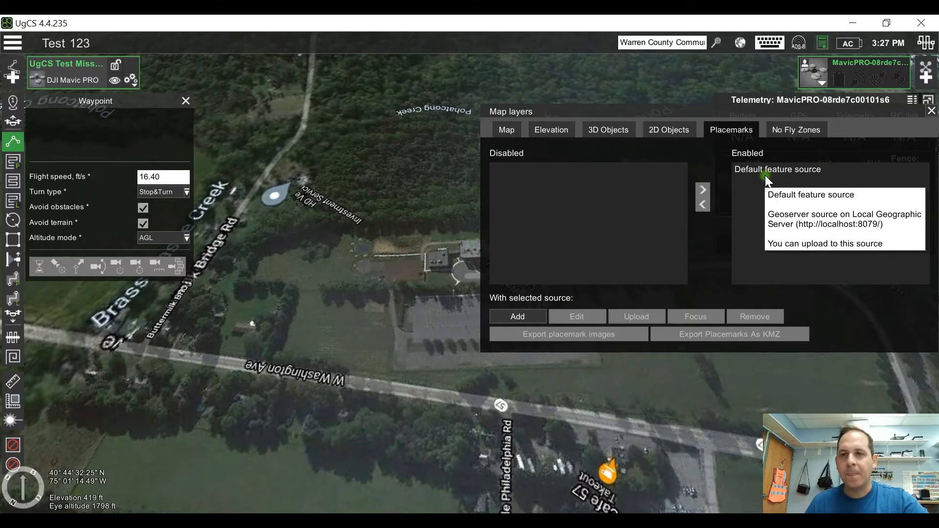
pyautogui.click(932, 111)
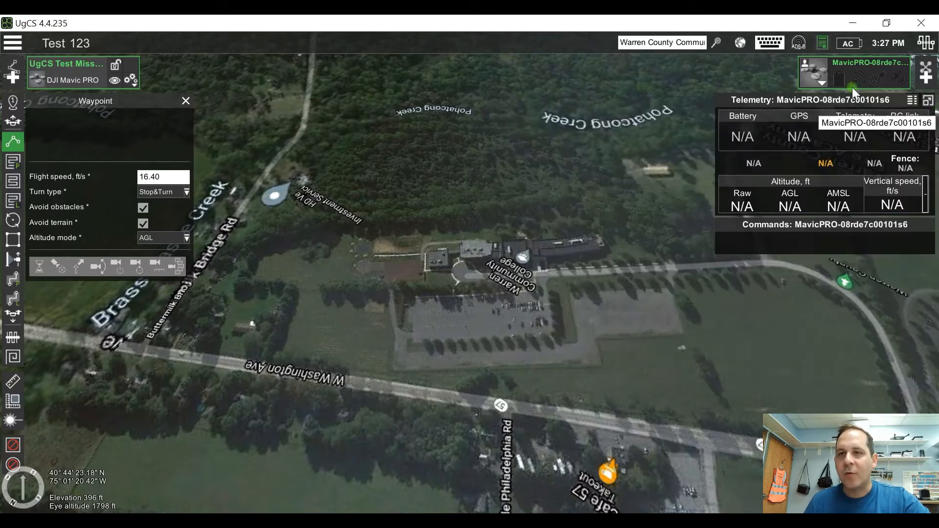
# Step: View the Documents folders offered for showing image centers, and leave the selection without choosing any images
pyautogui.click(737, 43)
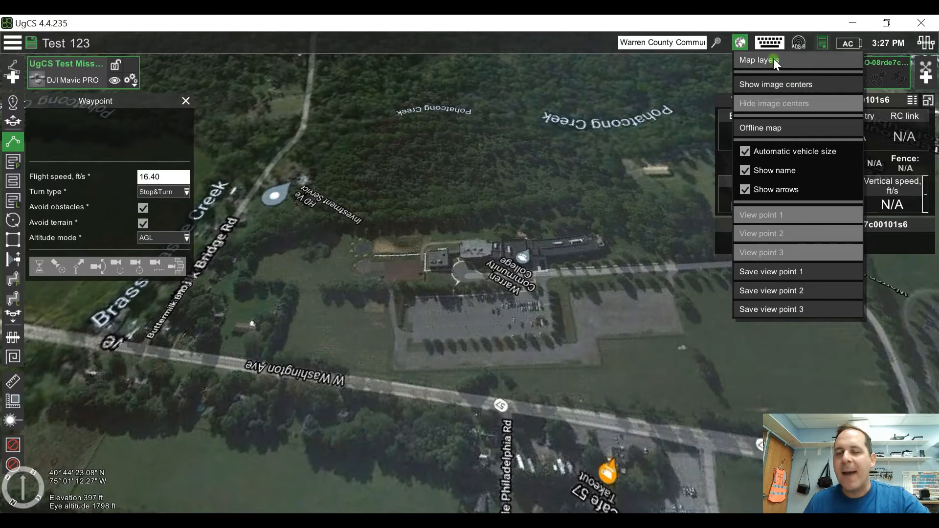
pyautogui.click(847, 83)
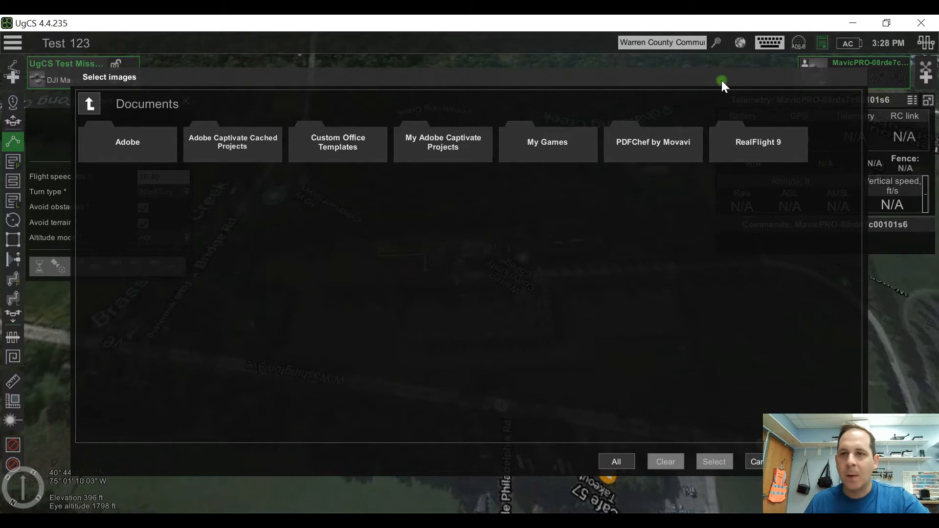
pyautogui.click(752, 464)
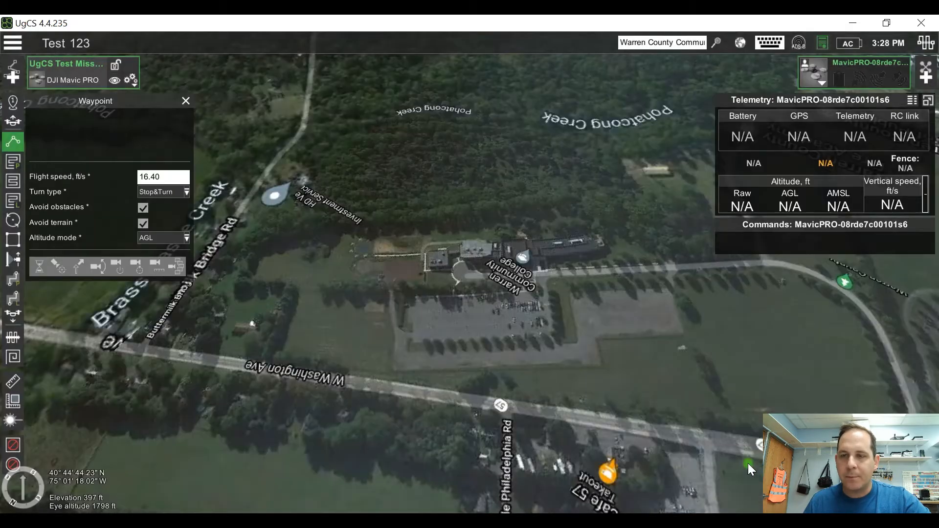
# Step: Review the offline map and view point options, and view the Warren Community College campus from a low oblique angle
pyautogui.click(739, 44)
pyautogui.click(805, 128)
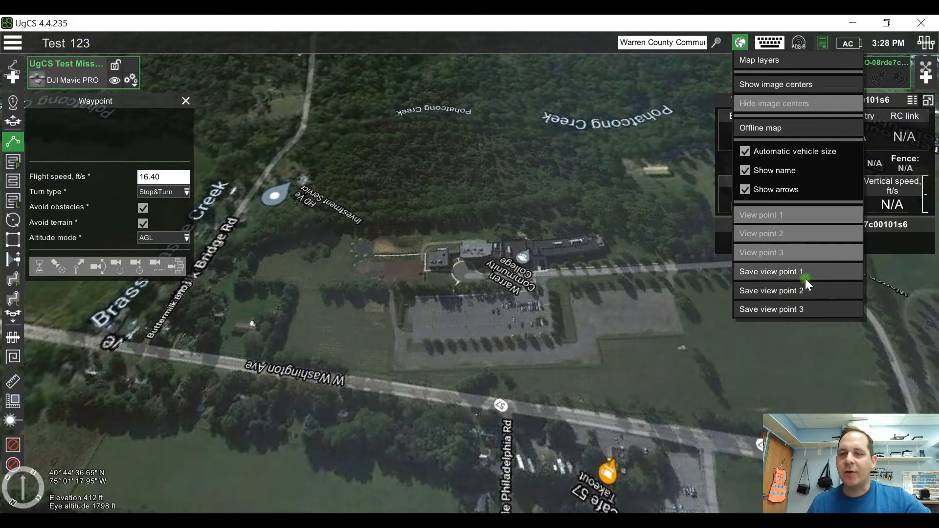
pyautogui.moveTo(635, 315)
pyautogui.mouseDown(button='right')
pyautogui.moveTo(548, 347)
pyautogui.moveTo(528, 310)
pyautogui.moveTo(504, 376)
pyautogui.moveTo(600, 295)
pyautogui.moveTo(579, 333)
pyautogui.moveTo(571, 310)
pyautogui.moveTo(557, 335)
pyautogui.moveTo(558, 295)
pyautogui.moveTo(553, 362)
pyautogui.moveTo(541, 356)
pyautogui.moveTo(469, 388)
pyautogui.moveTo(404, 441)
pyautogui.mouseUp(button='right')
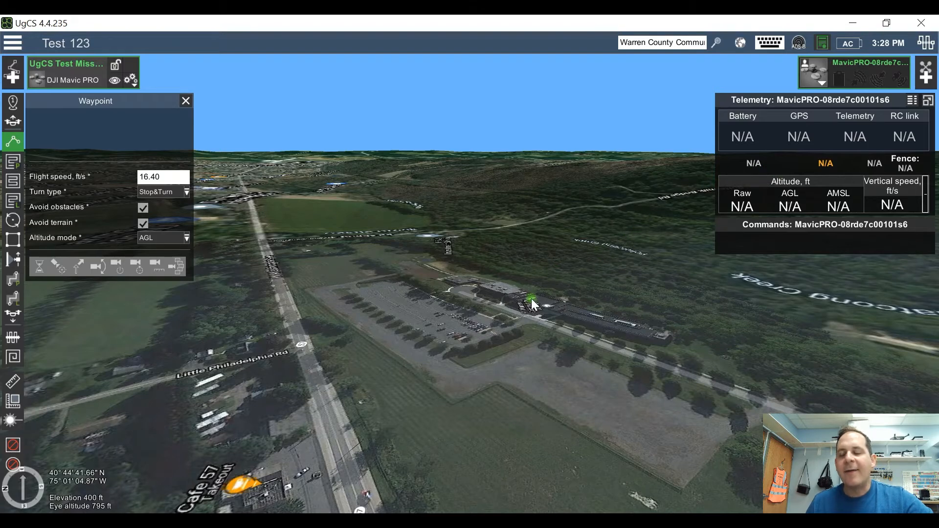
# Step: View the western end of the Warren Community College campus and review the map and view point options
pyautogui.click(741, 43)
pyautogui.moveTo(389, 357)
pyautogui.mouseDown(button='right')
pyautogui.moveTo(521, 413)
pyautogui.moveTo(553, 390)
pyautogui.moveTo(510, 319)
pyautogui.moveTo(656, 415)
pyautogui.moveTo(682, 449)
pyautogui.moveTo(498, 319)
pyautogui.moveTo(517, 339)
pyautogui.moveTo(524, 384)
pyautogui.moveTo(533, 387)
pyautogui.mouseUp(button='right')
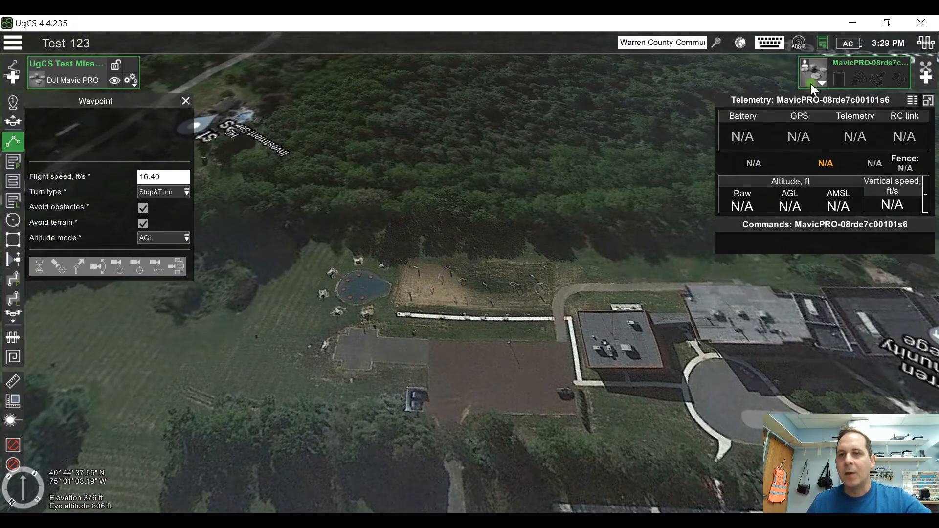
pyautogui.click(739, 43)
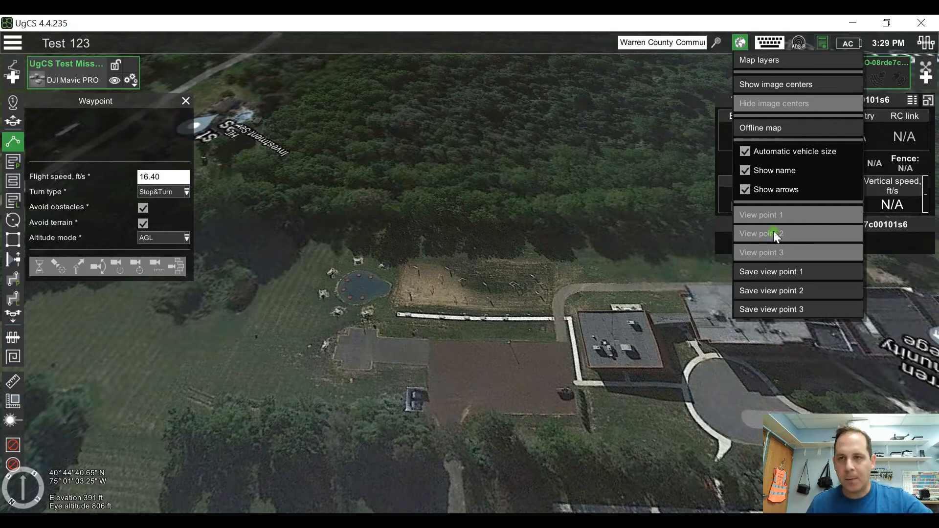
# Step: Review the input mappings of the Keyboard - main, Keyboard - payload and Keyboard - vehicle profiles, and close the input mapping window
pyautogui.click(775, 42)
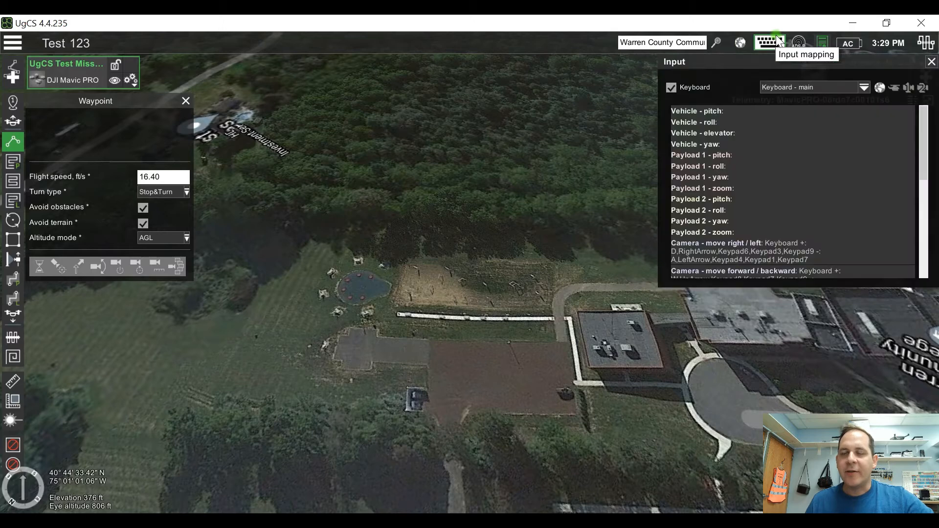
pyautogui.click(712, 110)
pyautogui.click(820, 144)
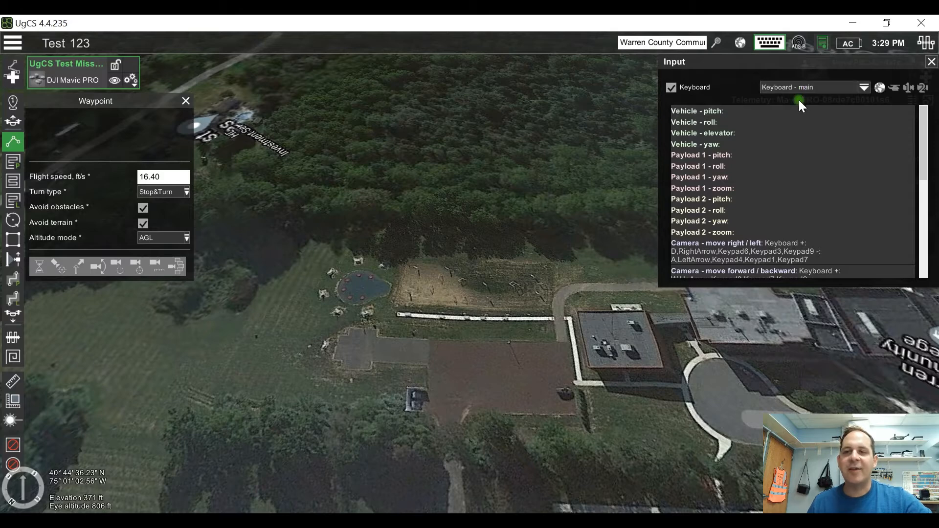
pyautogui.click(825, 86)
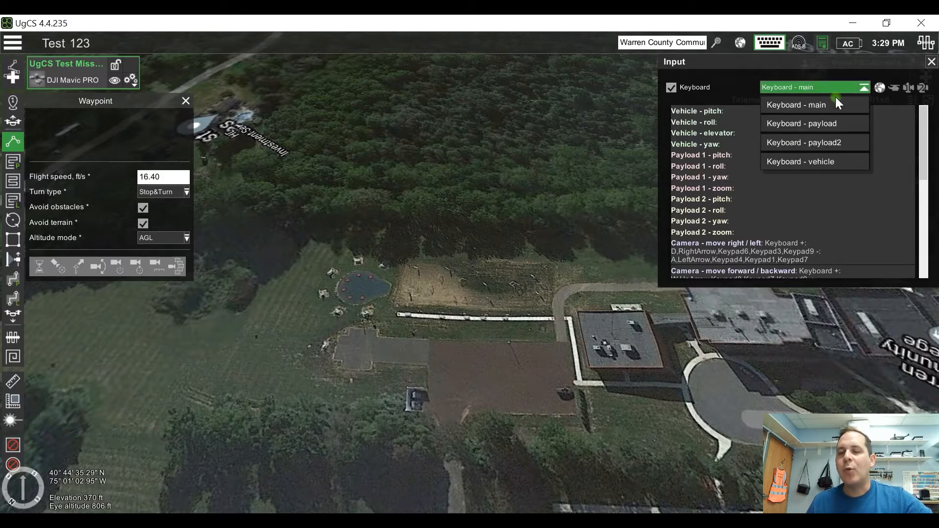
pyautogui.click(838, 122)
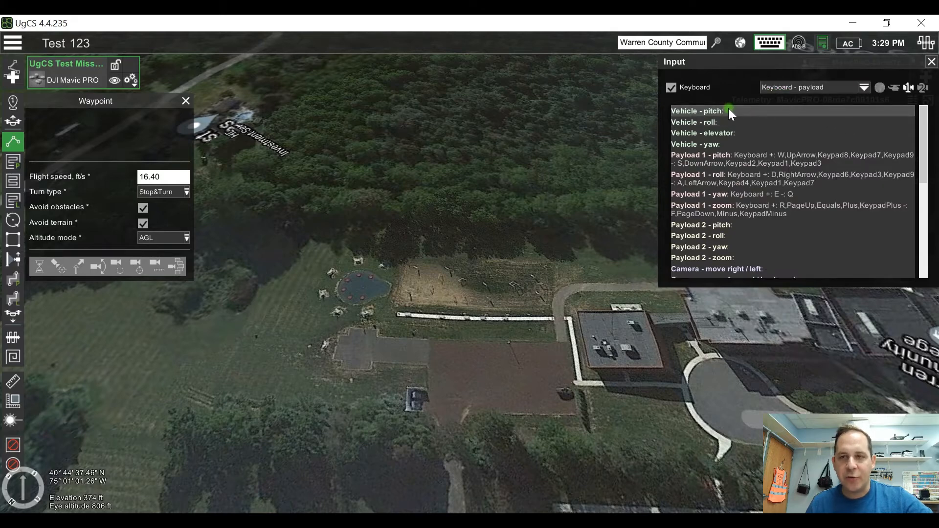
pyautogui.click(866, 91)
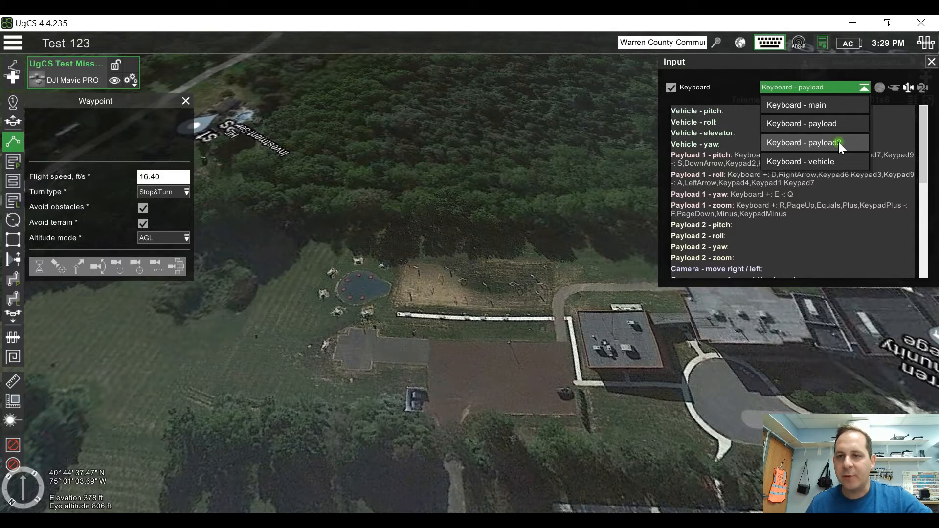
pyautogui.click(801, 162)
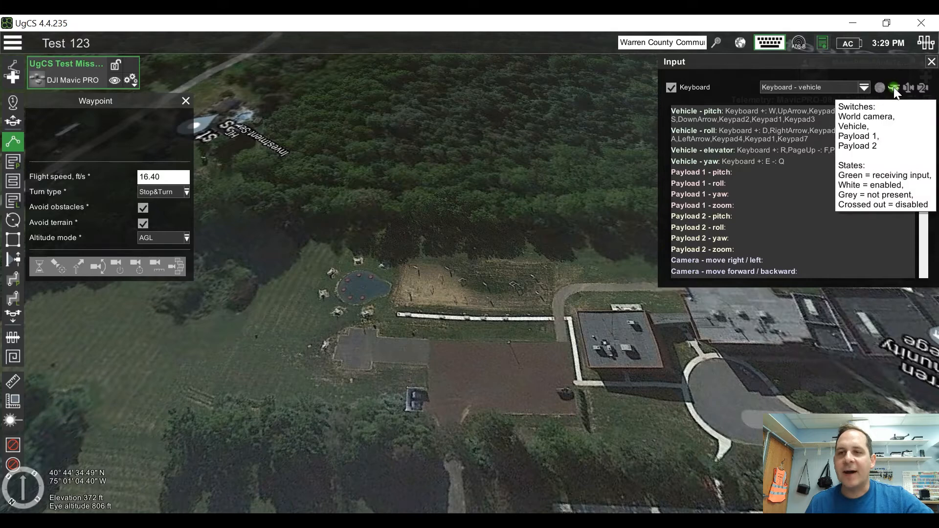
pyautogui.click(773, 43)
# Step: Examine the ADS-B monitor at different zoom levels and in standard view, restore its original view, and close it
pyautogui.click(805, 40)
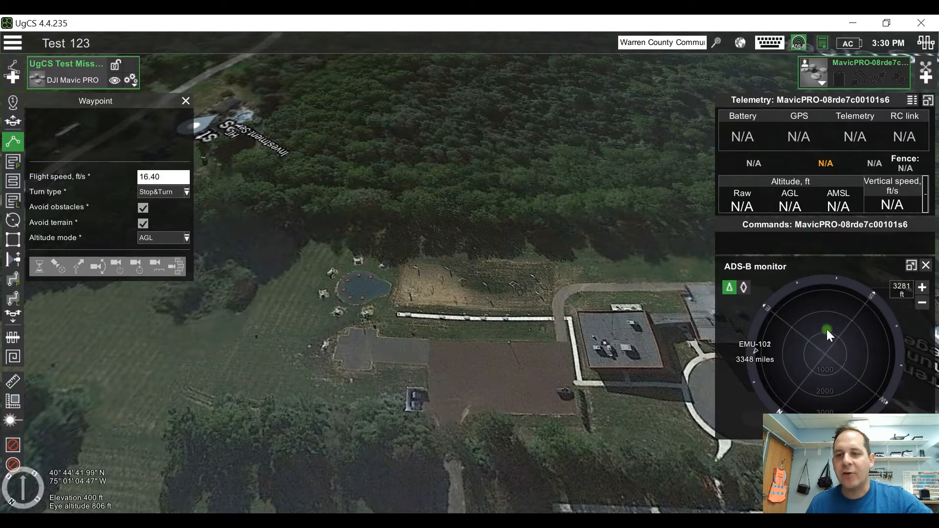
pyautogui.click(922, 289)
pyautogui.click(922, 302)
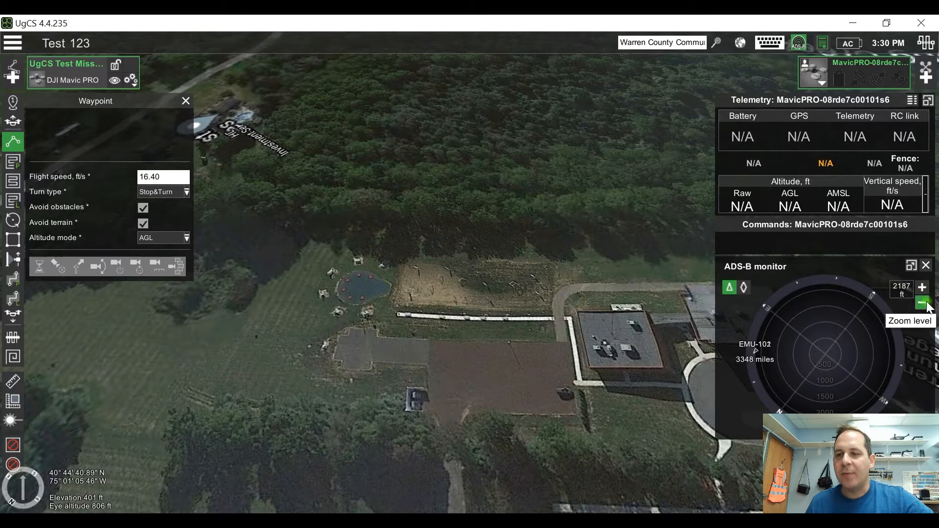
pyautogui.click(745, 287)
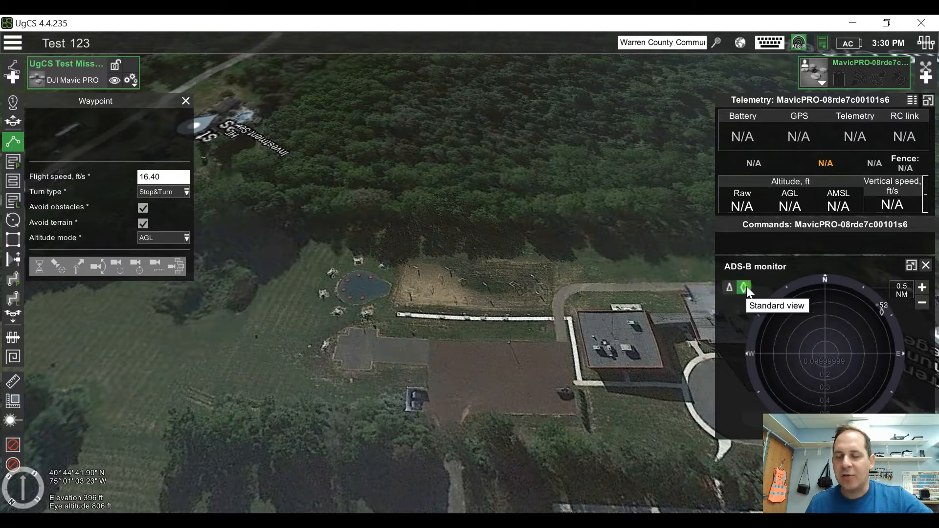
pyautogui.click(728, 288)
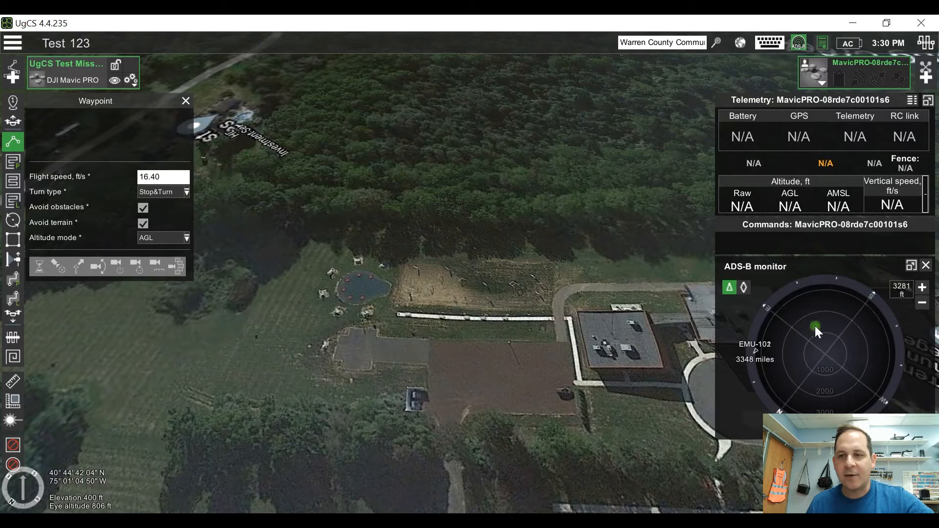
pyautogui.click(926, 265)
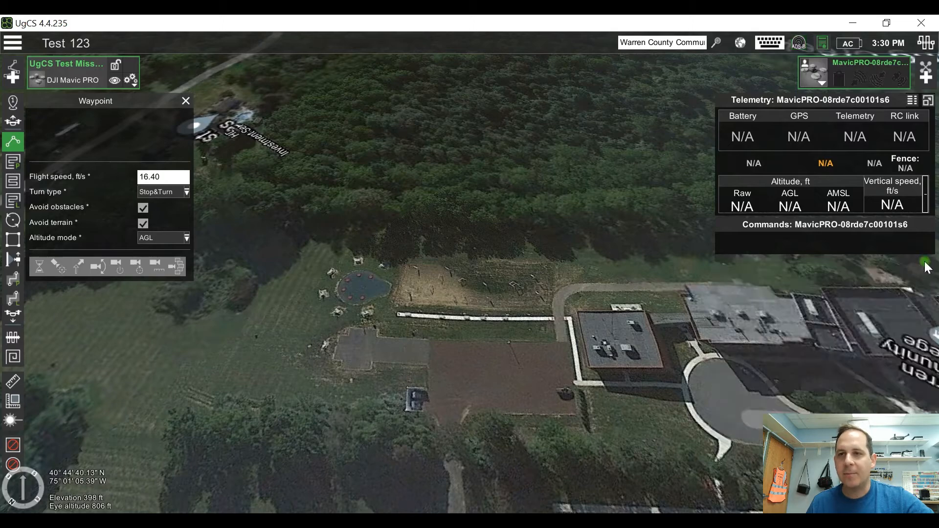
# Step: View the UgCS license details without deactivating the license, and check the power source and the date and time
pyautogui.click(826, 43)
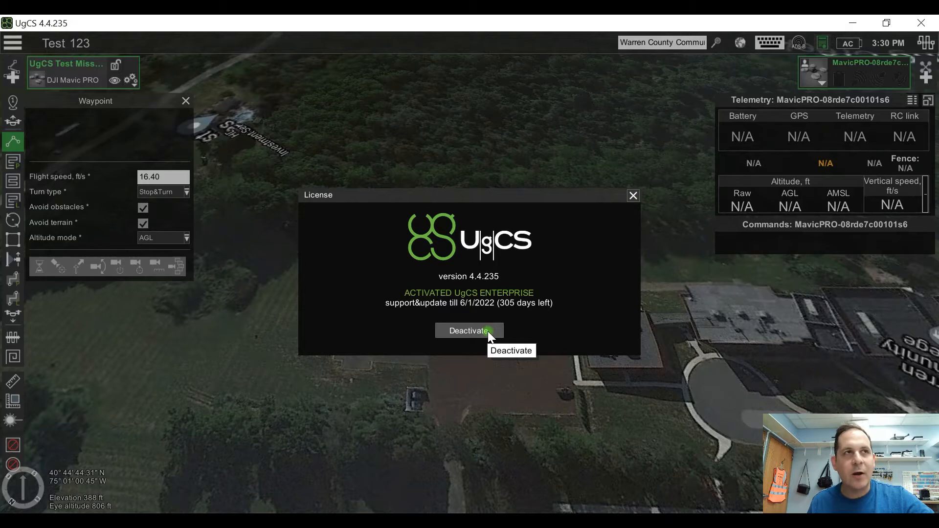
pyautogui.click(634, 197)
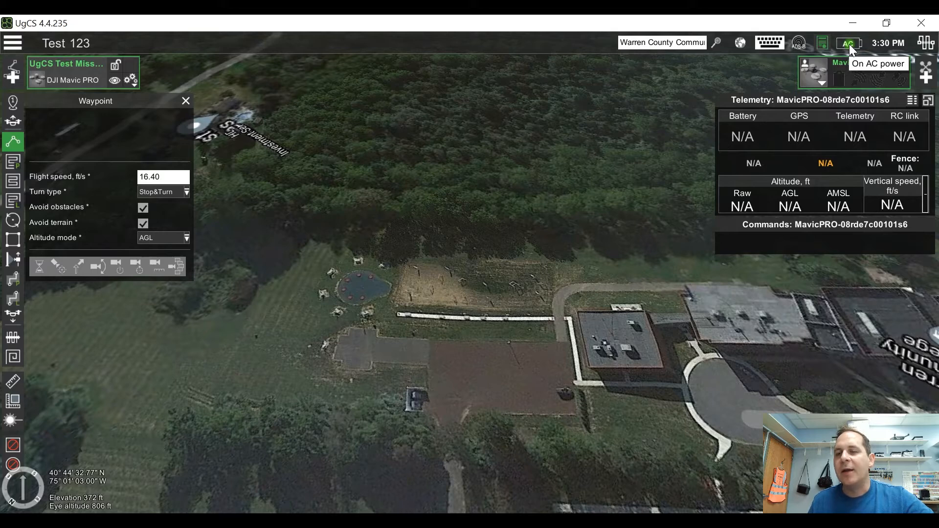
pyautogui.moveTo(873, 43)
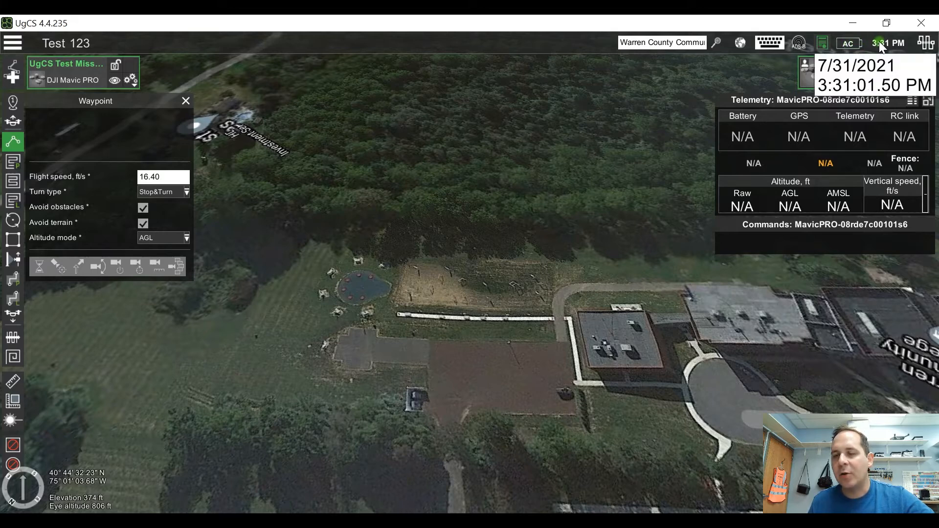
# Step: View the telemetry layout in flight mode, and return to edit mode
pyautogui.moveTo(901, 53)
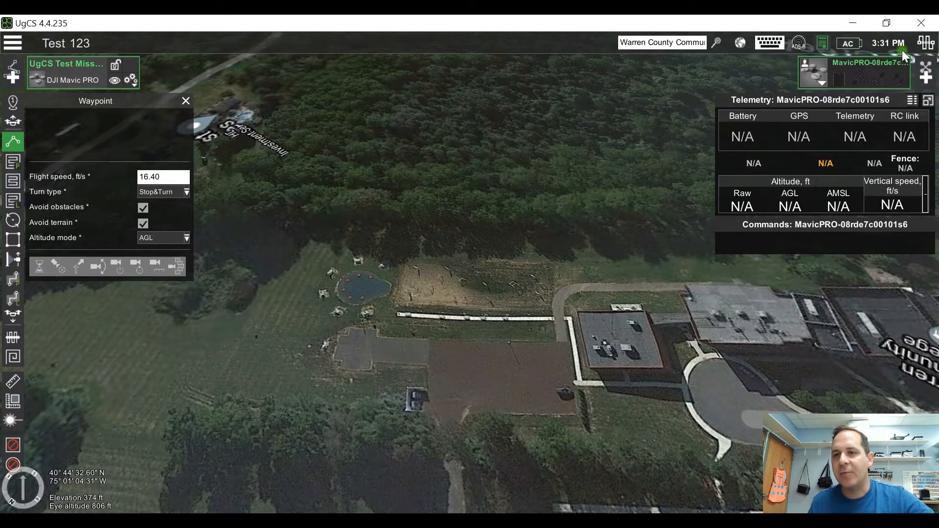
pyautogui.click(926, 43)
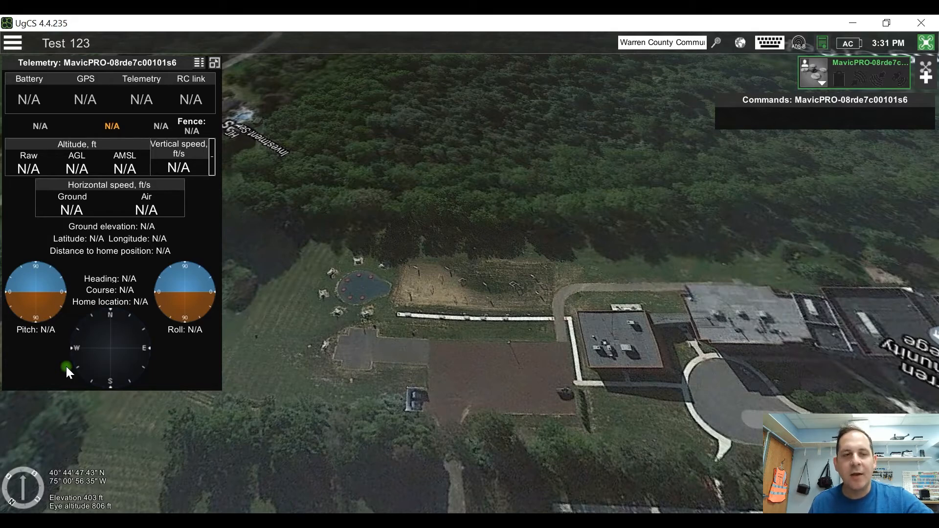
pyautogui.click(927, 44)
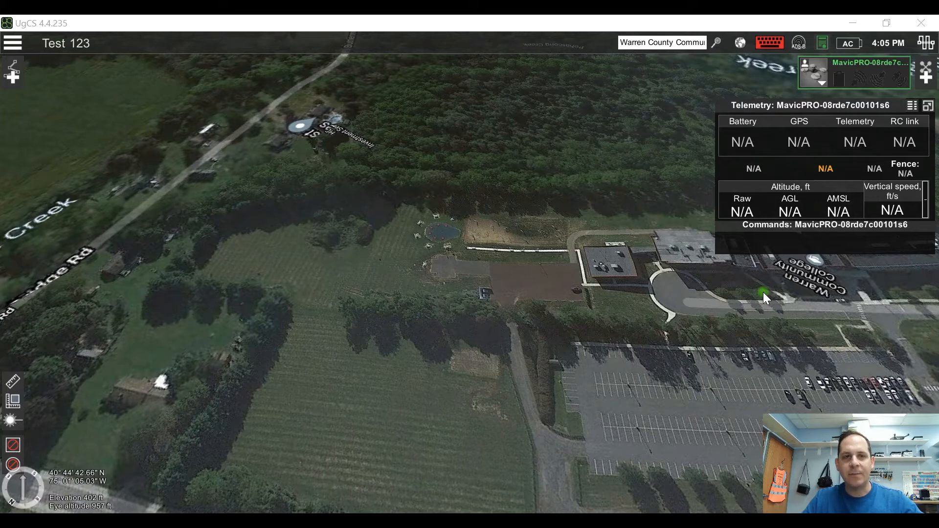
# Step: Create a route from scratch named Test 1 for the DJI Mavic PRO, accepting the default altitude, trajectory and RC loss settings
pyautogui.click(13, 72)
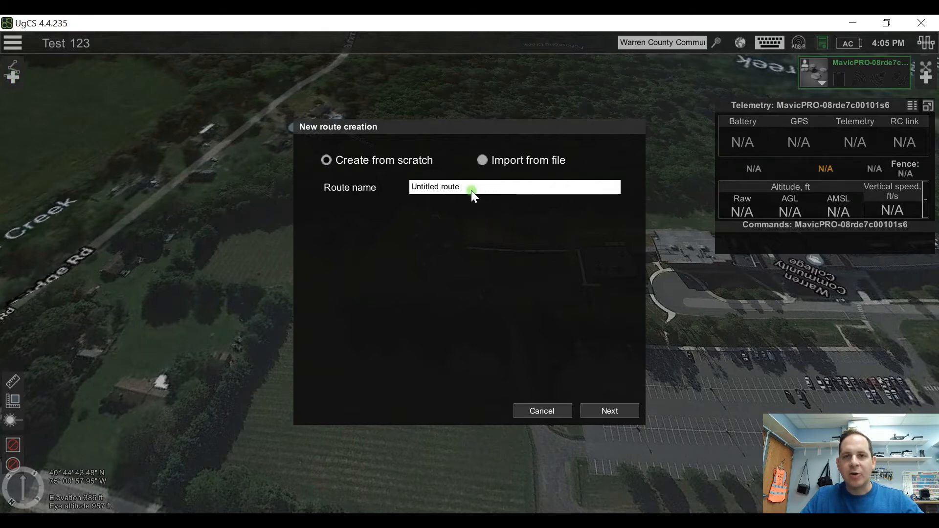
pyautogui.moveTo(491, 186); pyautogui.dragTo(373, 180)
pyautogui.write('Test 1')
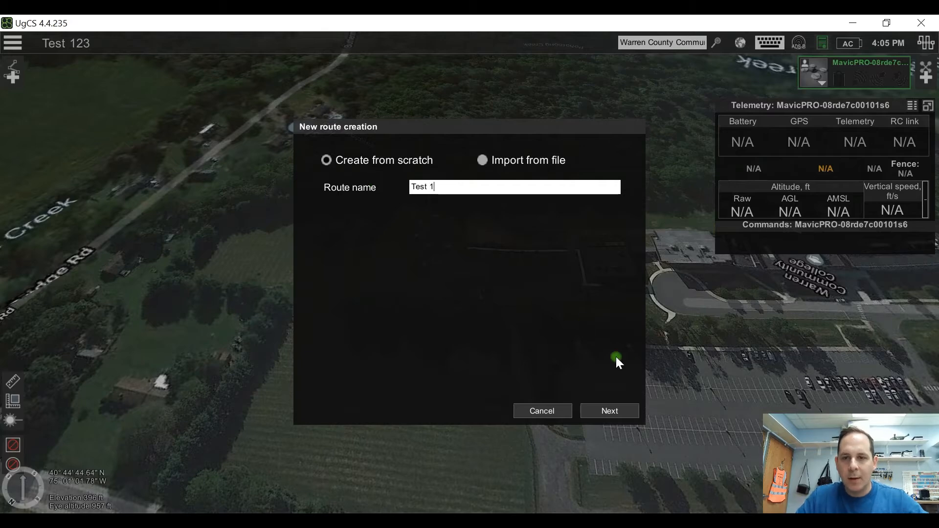
pyautogui.click(609, 410)
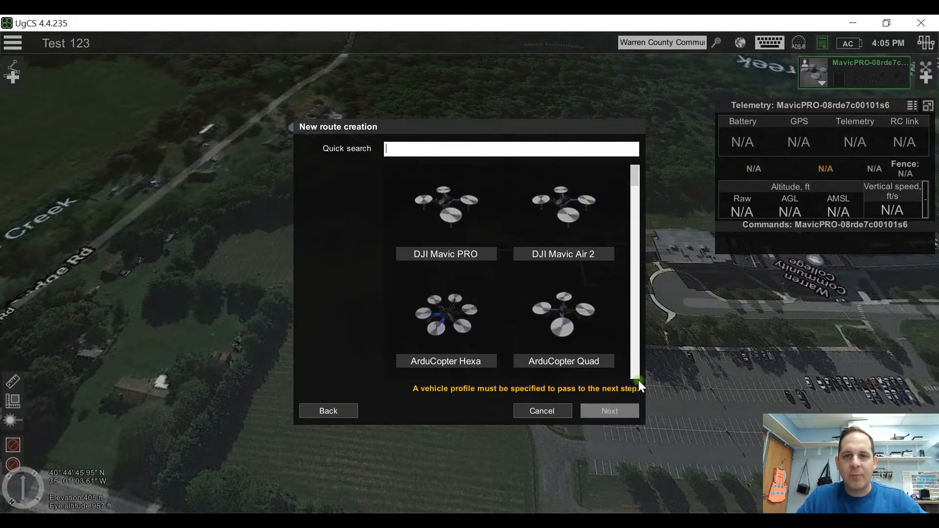
pyautogui.click(448, 215)
pyautogui.click(609, 410)
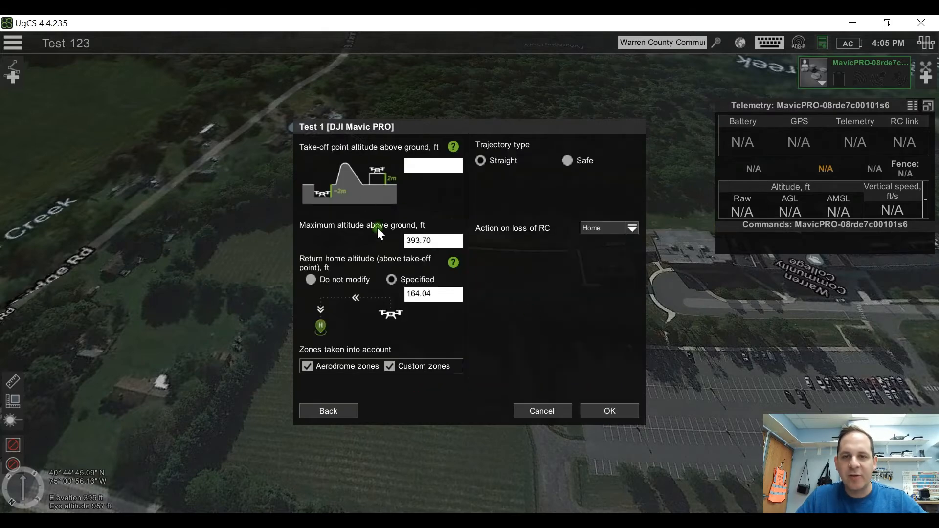
pyautogui.click(606, 410)
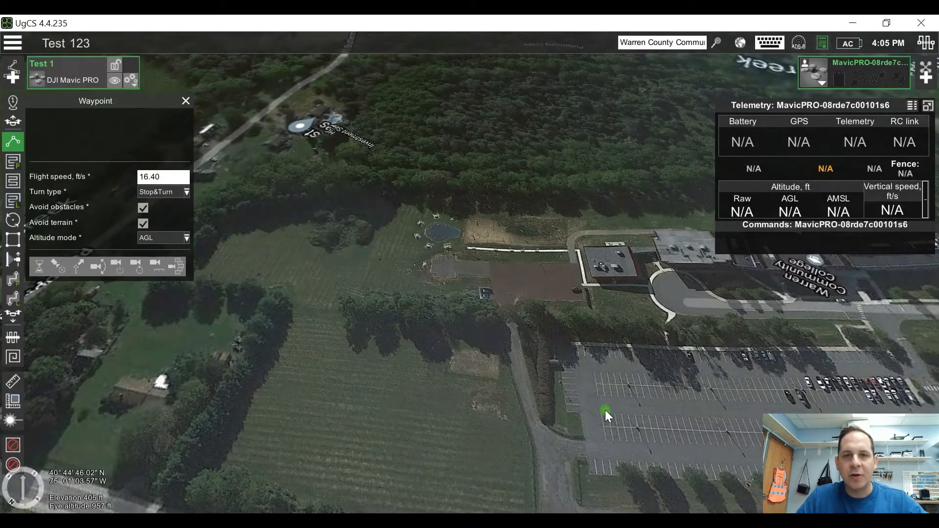
# Step: Lock the Test 1 route against editing, and unlock it again
pyautogui.click(116, 65)
pyautogui.moveTo(318, 196); pyautogui.dragTo(398, 292)
pyautogui.moveTo(495, 320); pyautogui.dragTo(480, 250)
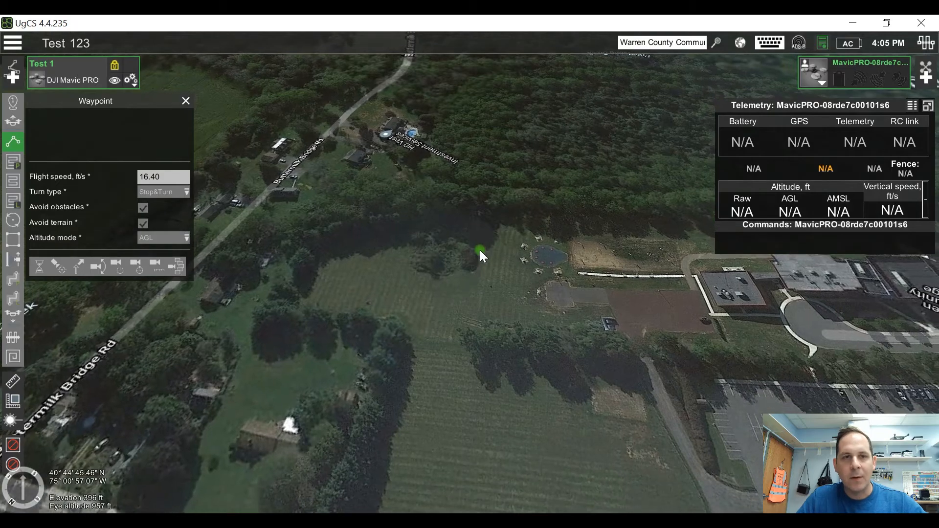
pyautogui.click(113, 67)
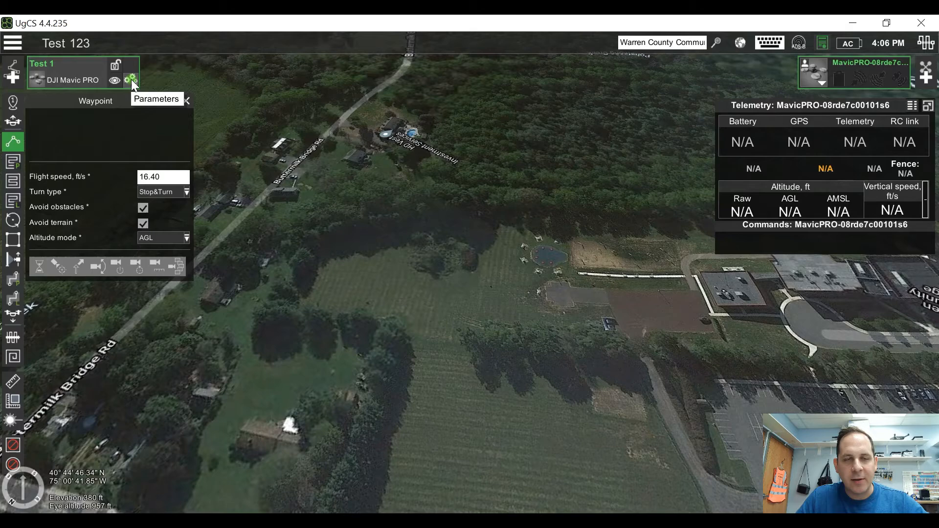
# Step: Review the parameter, elevation, export and other actions offered for the Test 1 route
pyautogui.click(131, 79)
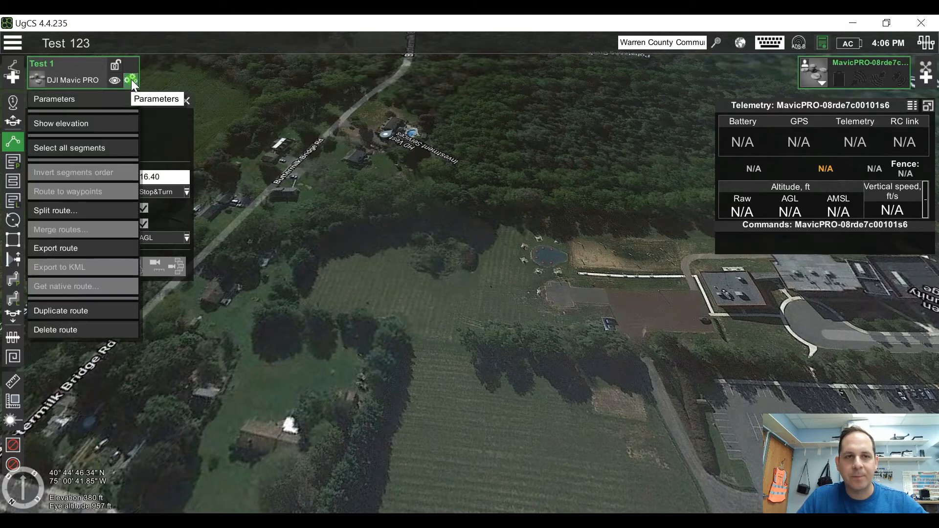
pyautogui.click(132, 80)
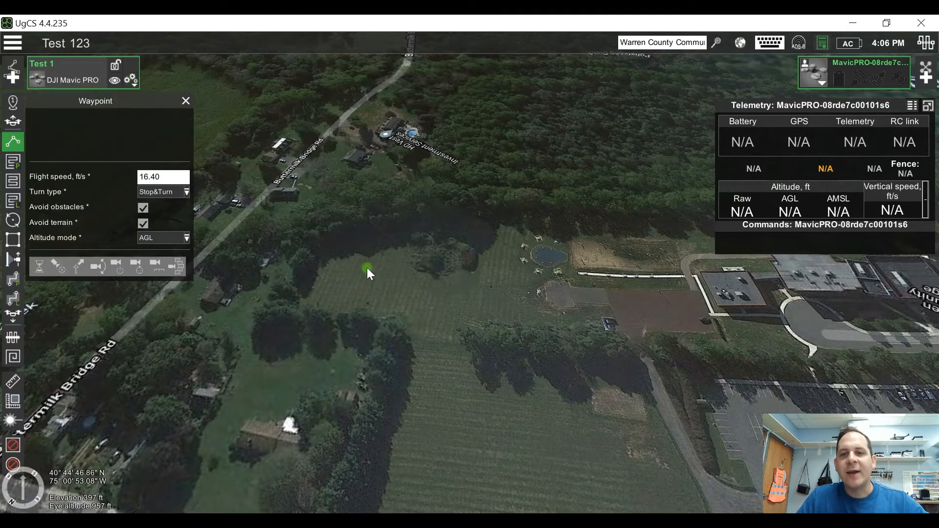
# Step: Place a circle segment beside the small pond west of the campus buildings, with a 32.81 ft radius at 164.04 ft AGL
pyautogui.moveTo(430, 311); pyautogui.dragTo(327, 360)
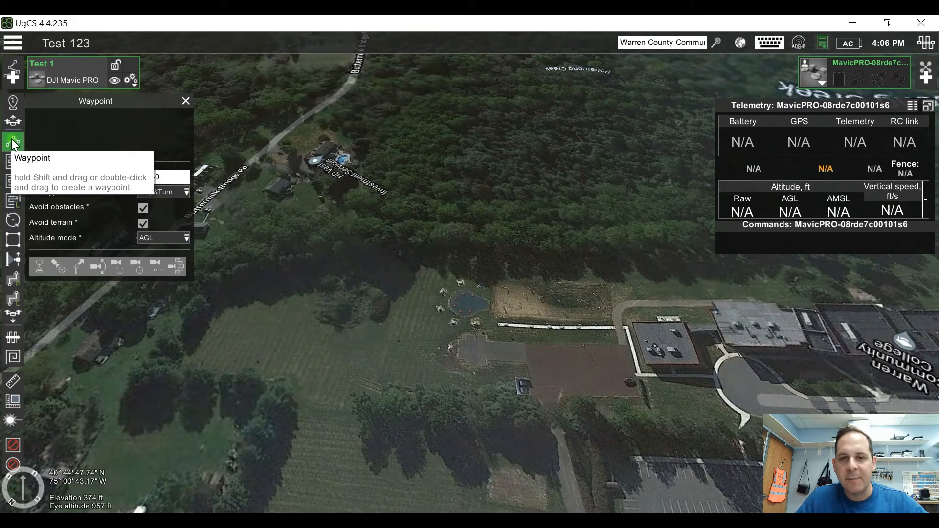
pyautogui.click(16, 219)
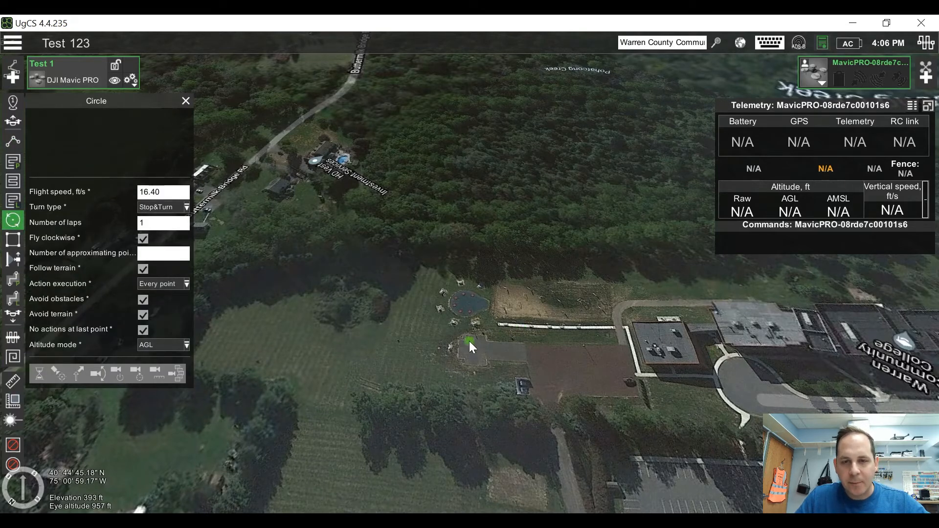
pyautogui.click(439, 338)
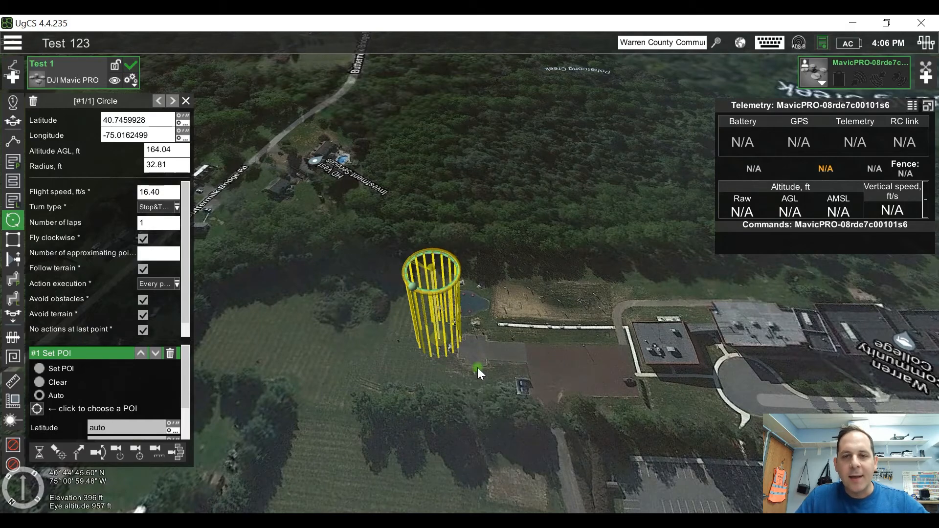
# Step: Examine the circle segment up close from a low angle, including the altitude details of one of its waypoints
pyautogui.moveTo(478, 364); pyautogui.dragTo(489, 417, button='right')
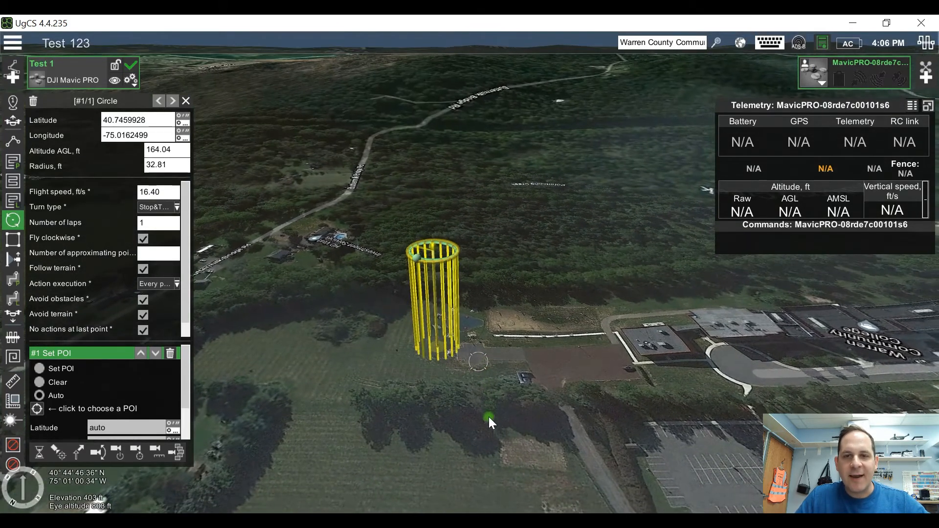
pyautogui.moveTo(501, 375); pyautogui.dragTo(577, 443)
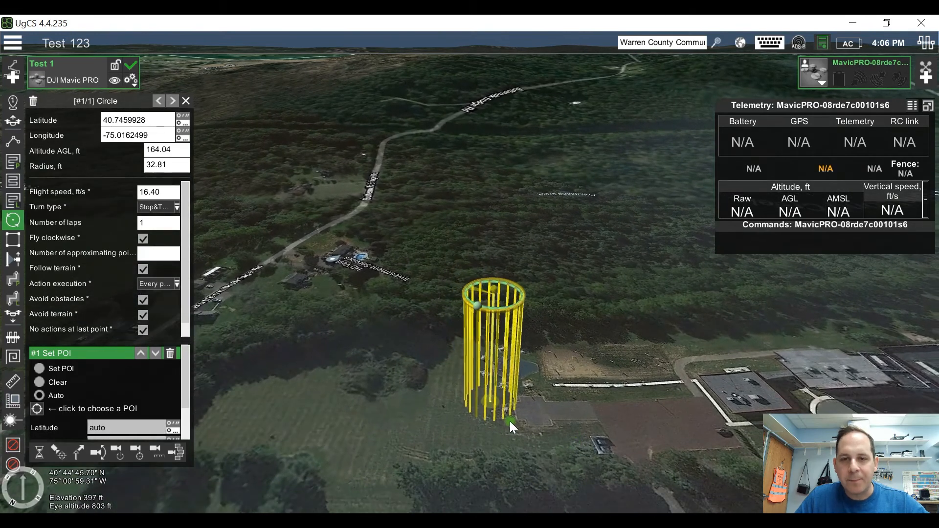
pyautogui.scroll(3, 509, 421)
pyautogui.scroll(2, 543, 431)
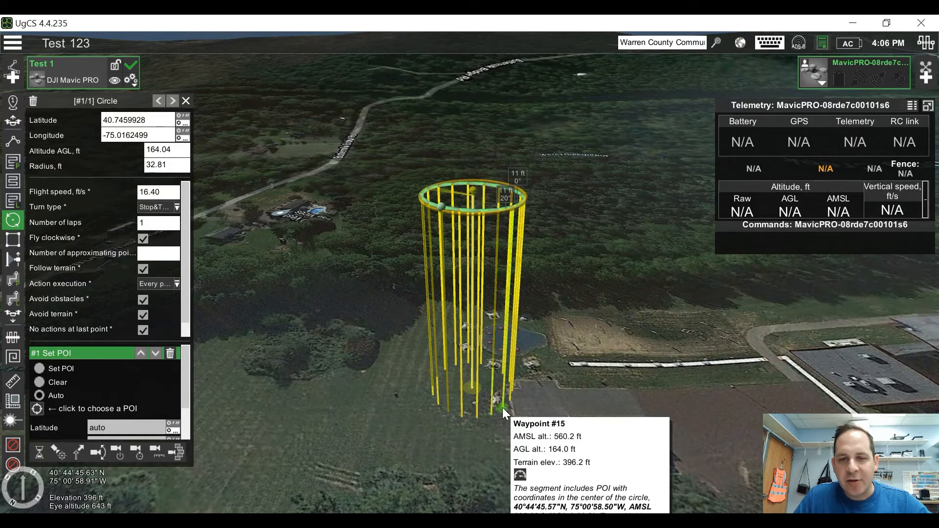
pyautogui.moveTo(514, 395)
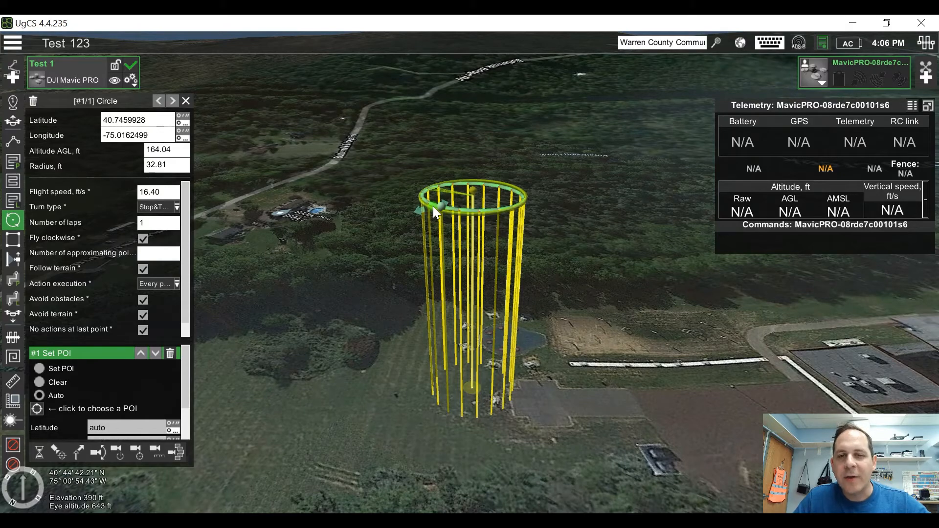
# Step: Review the altitude details of several circle waypoints and the processing information for the Test 1 route
pyautogui.moveTo(439, 200)
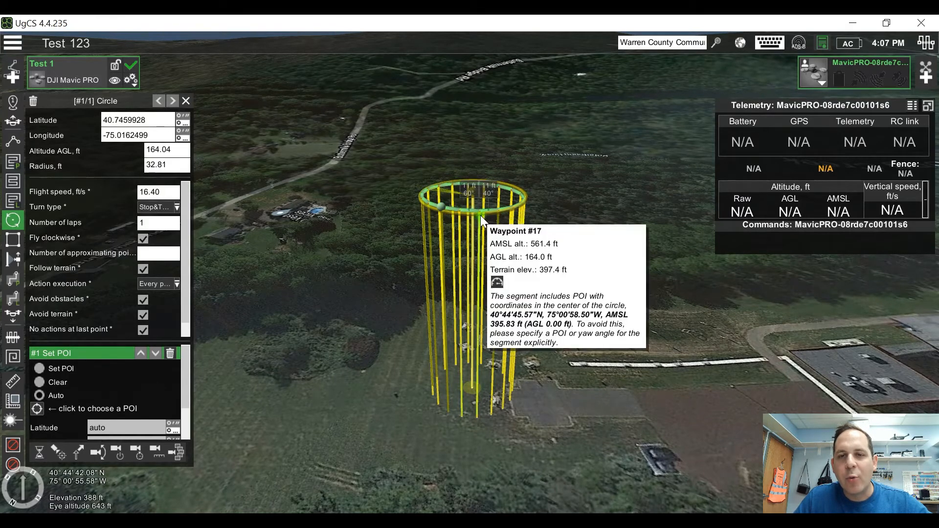
pyautogui.moveTo(510, 215)
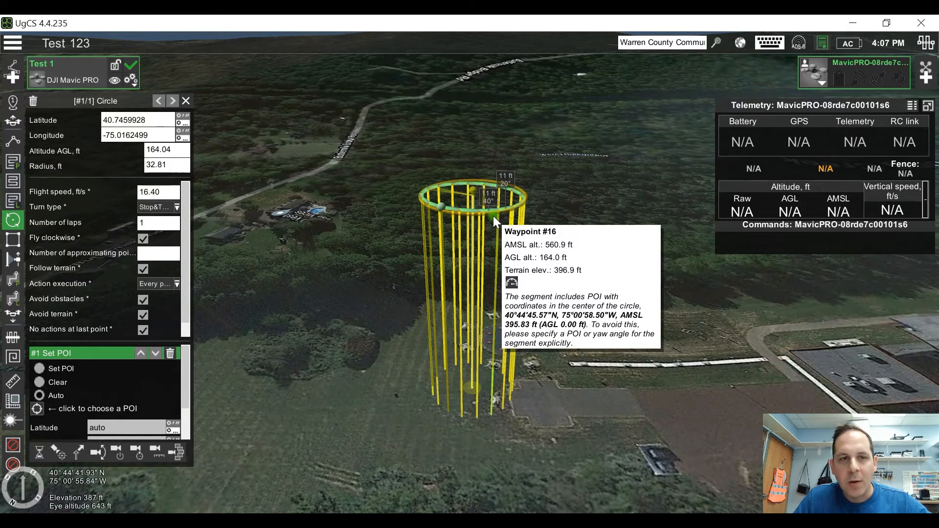
pyautogui.moveTo(577, 412); pyautogui.dragTo(577, 379)
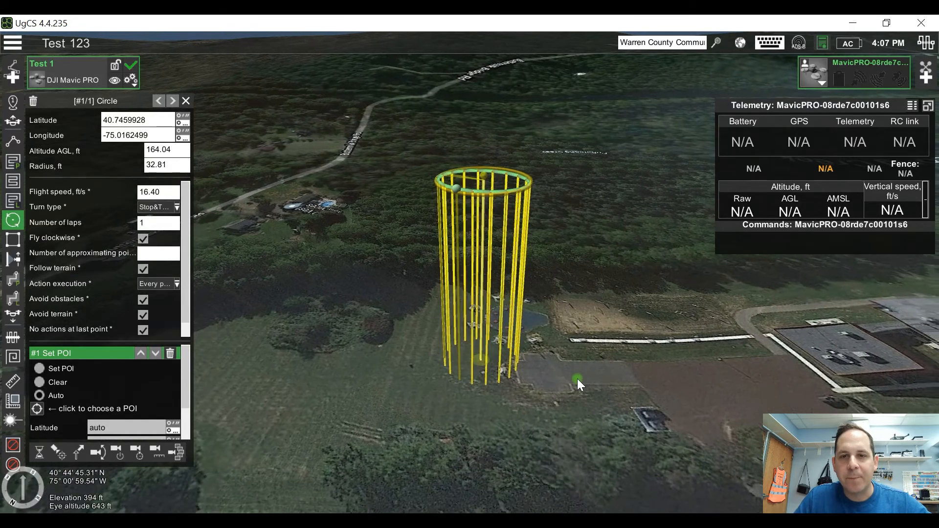
pyautogui.moveTo(65, 67)
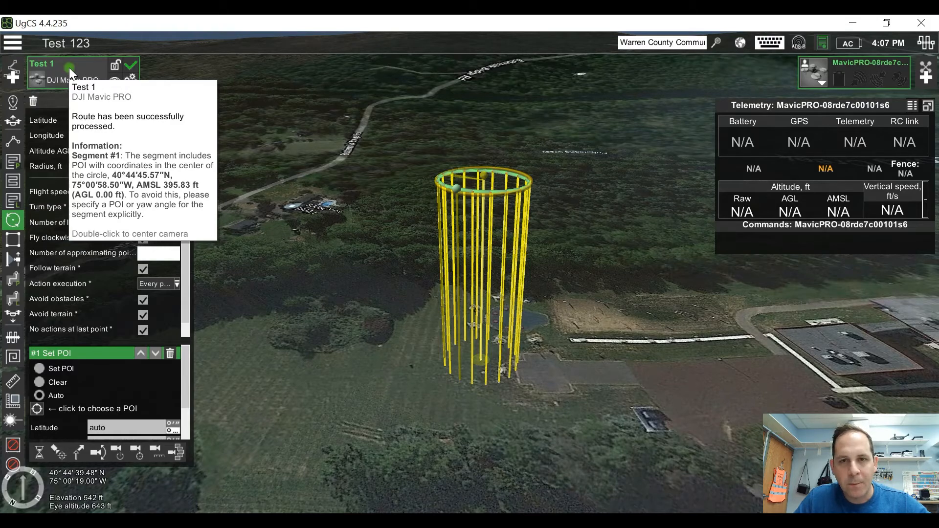
pyautogui.moveTo(403, 286); pyautogui.dragTo(401, 257)
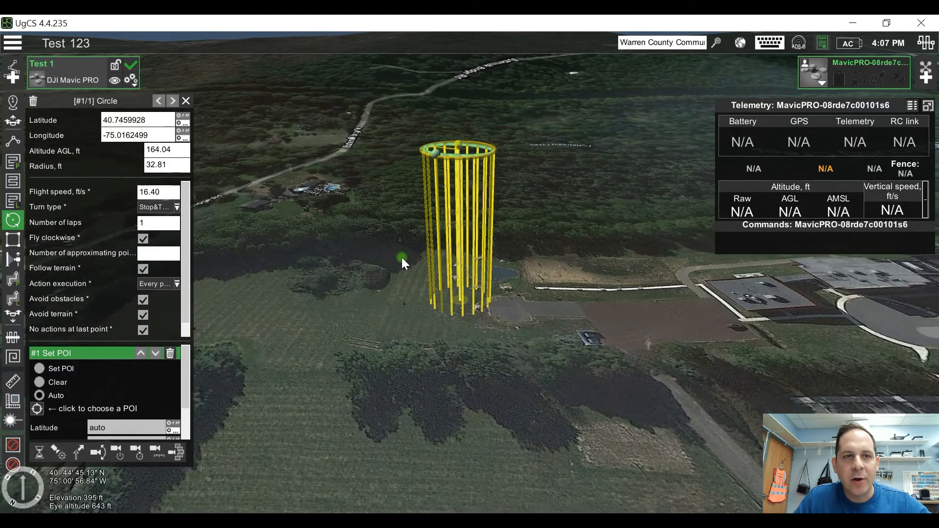
# Step: Add two waypoints at 164.04 ft AGL in the field beside the circle segment, about 105 ft apart
pyautogui.click(12, 142)
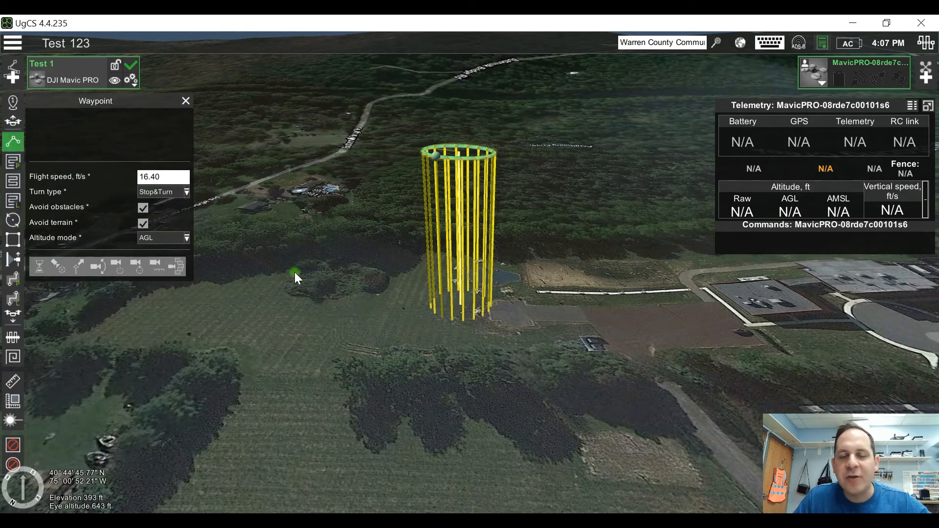
pyautogui.click(459, 339)
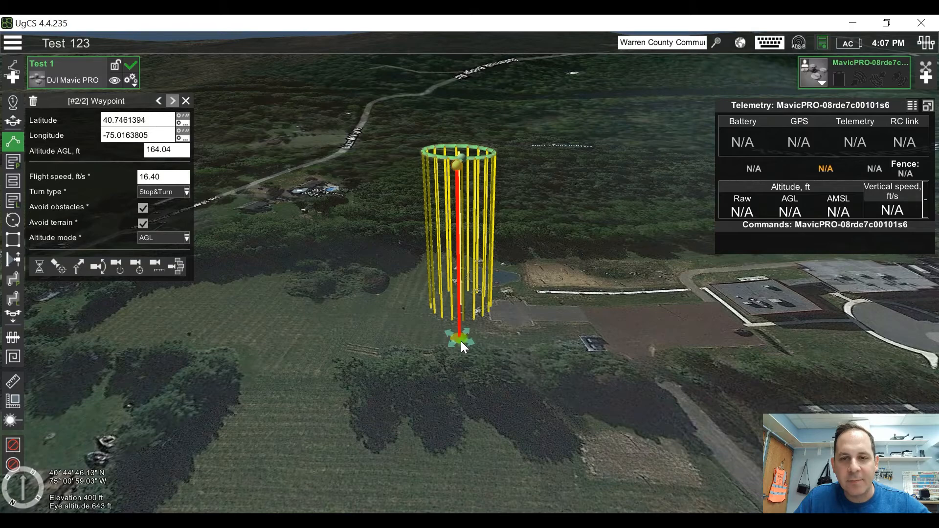
pyautogui.keyDown('ctrl'); pyautogui.click(350, 334); pyautogui.keyUp('ctrl')
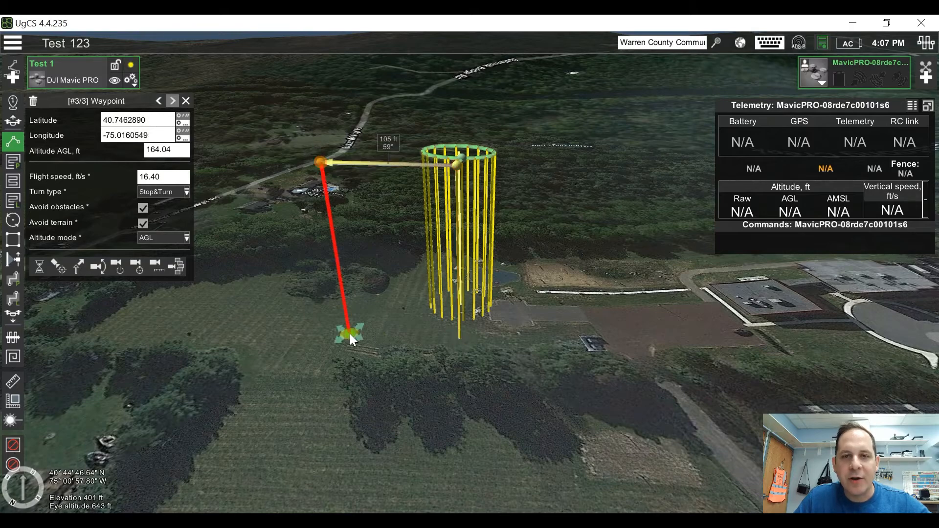
# Step: Outline a four-cornered area scan over the open field beside the circle, with a 164.04 ft flight height and one edge about 188 ft long
pyautogui.moveTo(394, 271); pyautogui.dragTo(400, 233, button='right')
pyautogui.moveTo(391, 354); pyautogui.dragTo(521, 435)
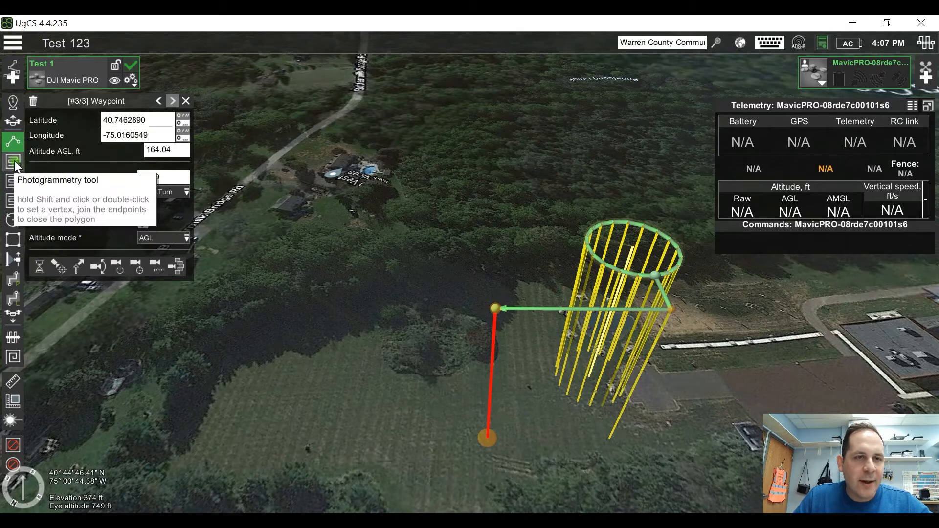
pyautogui.click(13, 182)
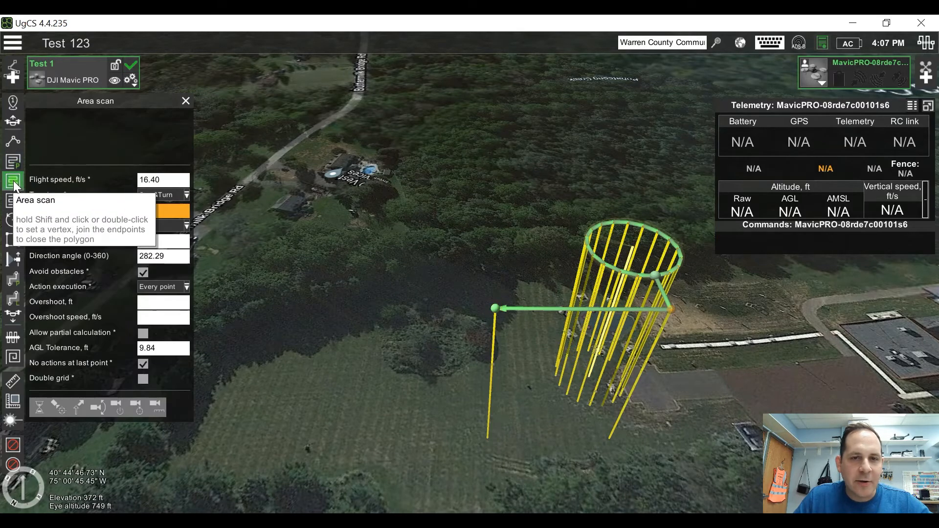
pyautogui.click(263, 321)
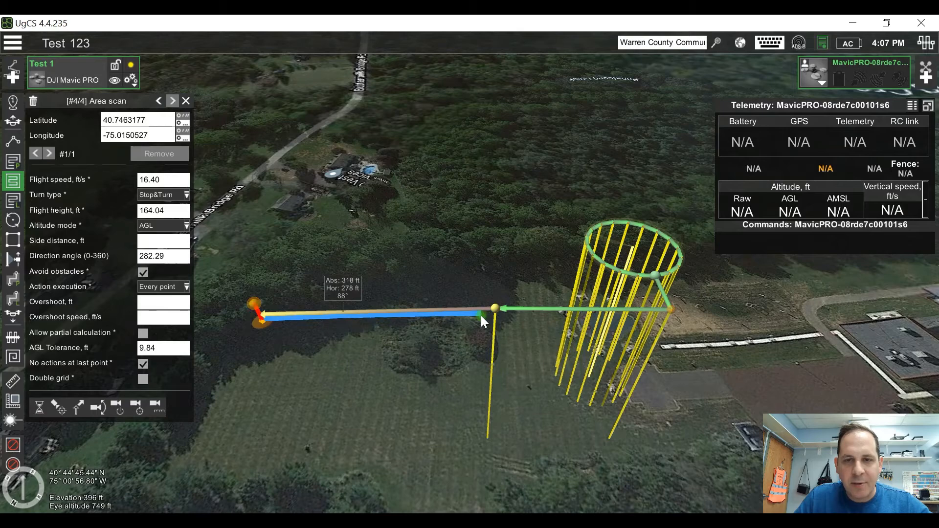
pyautogui.click(481, 314)
pyautogui.click(464, 437)
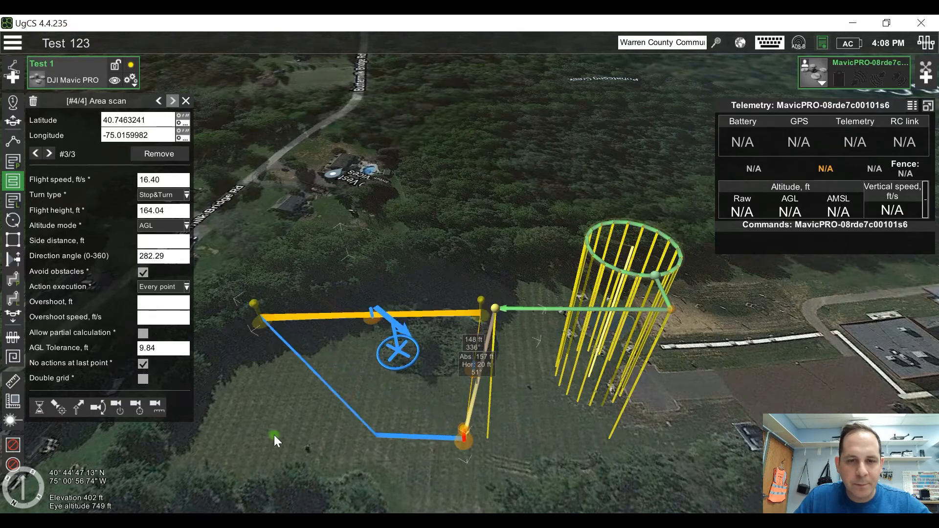
pyautogui.click(241, 445)
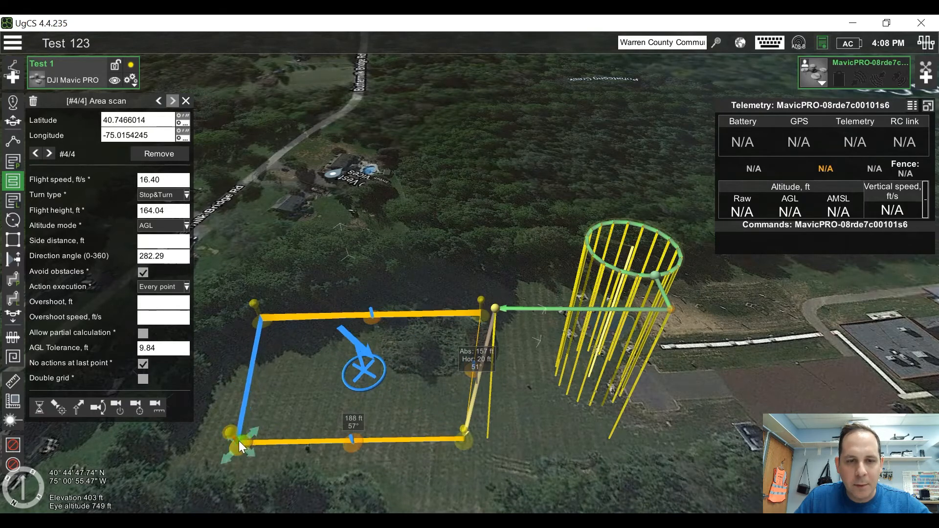
pyautogui.doubleClick(239, 441)
pyautogui.moveTo(357, 378); pyautogui.dragTo(234, 438)
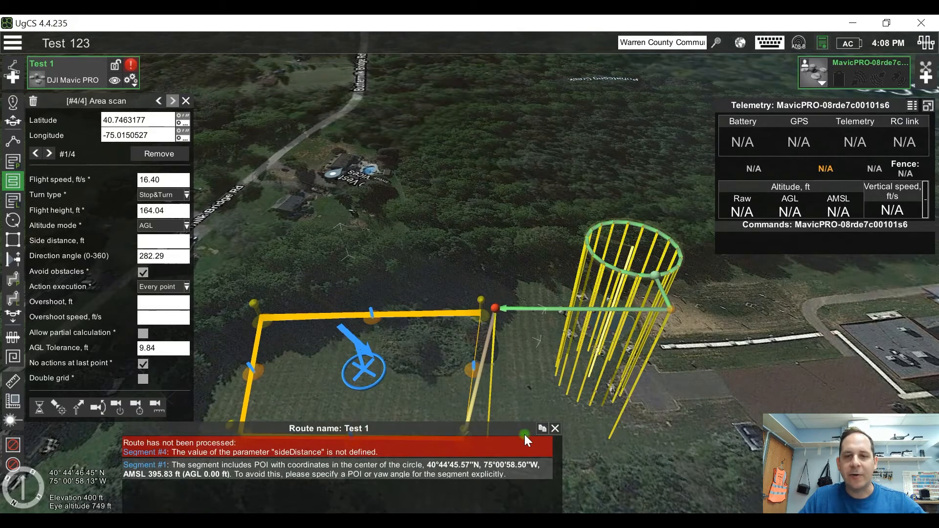
# Step: Set the area scan's side distance to 50 ft so that the route can be processed
pyautogui.moveTo(635, 439); pyautogui.dragTo(642, 359)
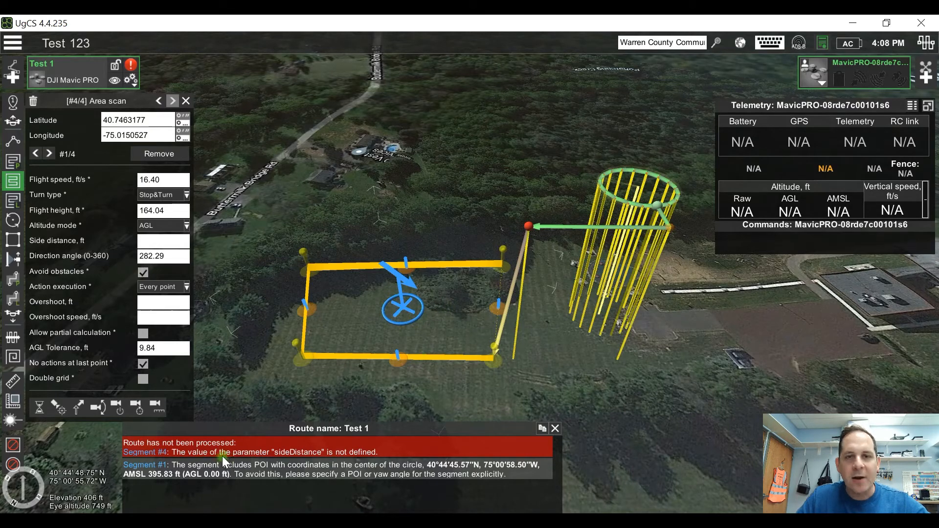
pyautogui.moveTo(131, 68)
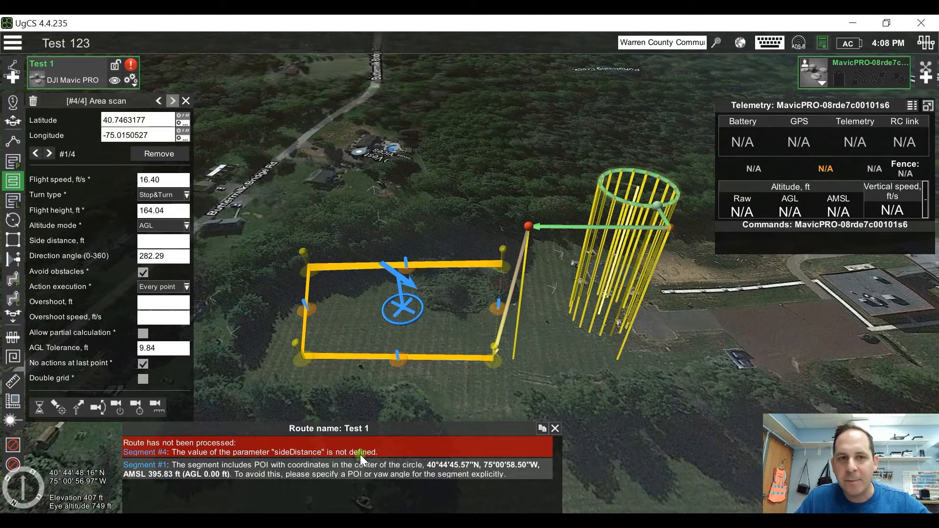
pyautogui.click(146, 240)
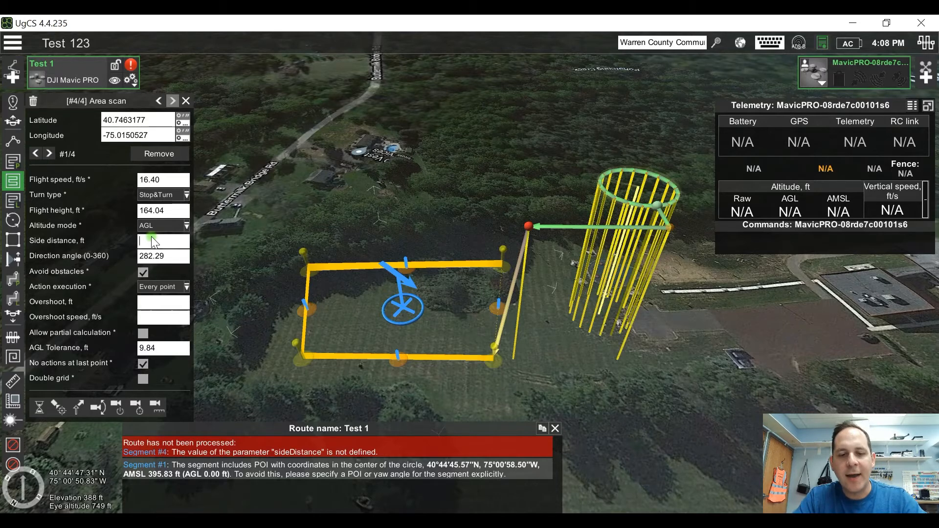
pyautogui.write('50')
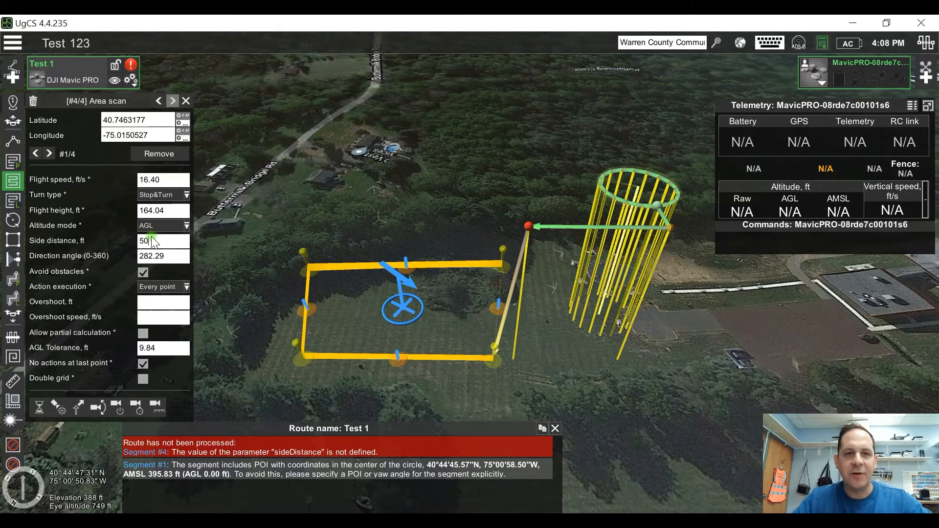
pyautogui.click(313, 375)
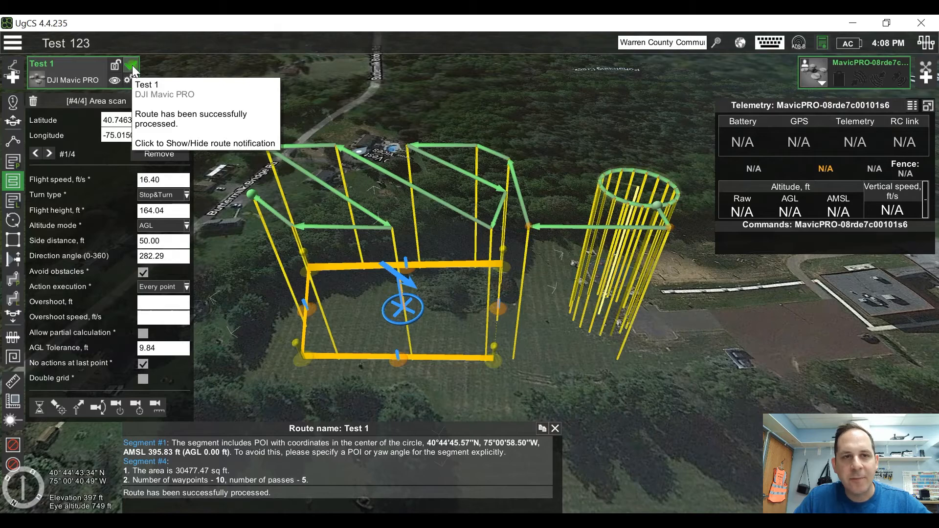
# Step: Trace the flight path from the circle to the area scan, and move the whole scan area over the circle segment
pyautogui.moveTo(521, 263)
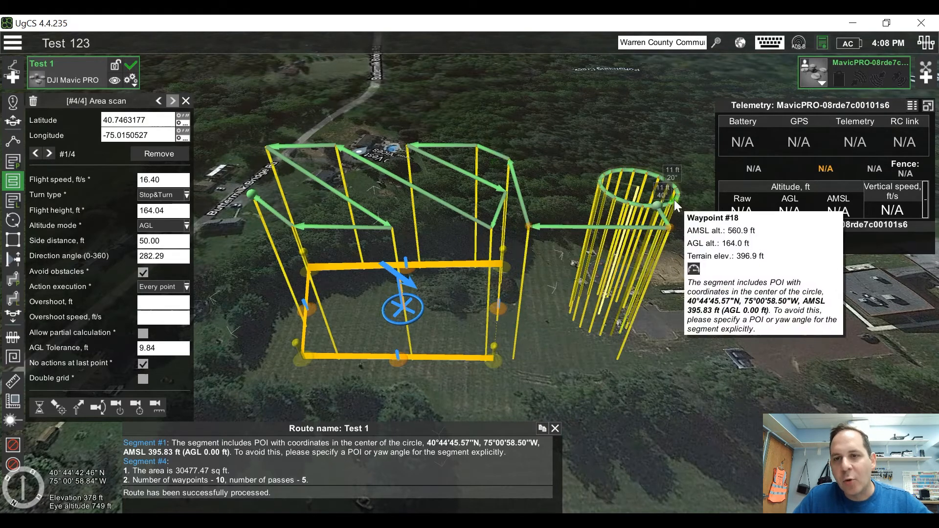
pyautogui.moveTo(682, 195)
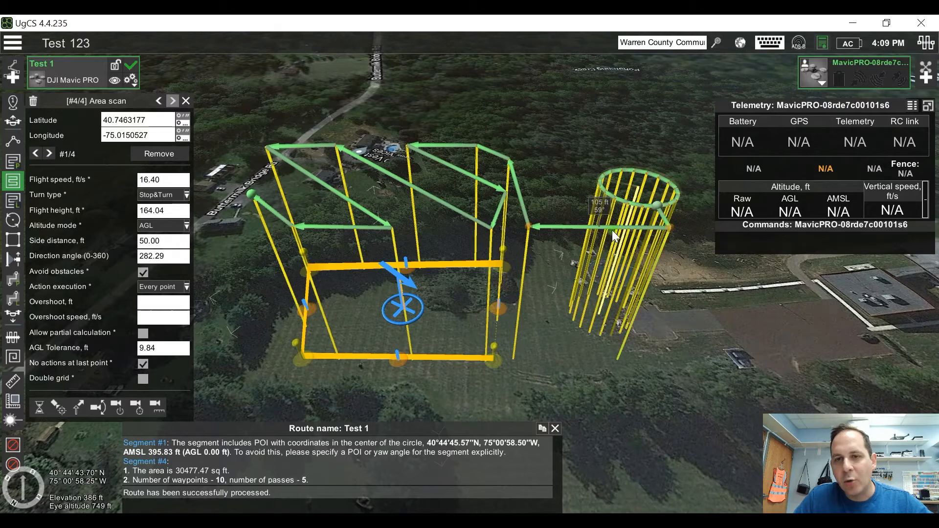
pyautogui.moveTo(530, 227)
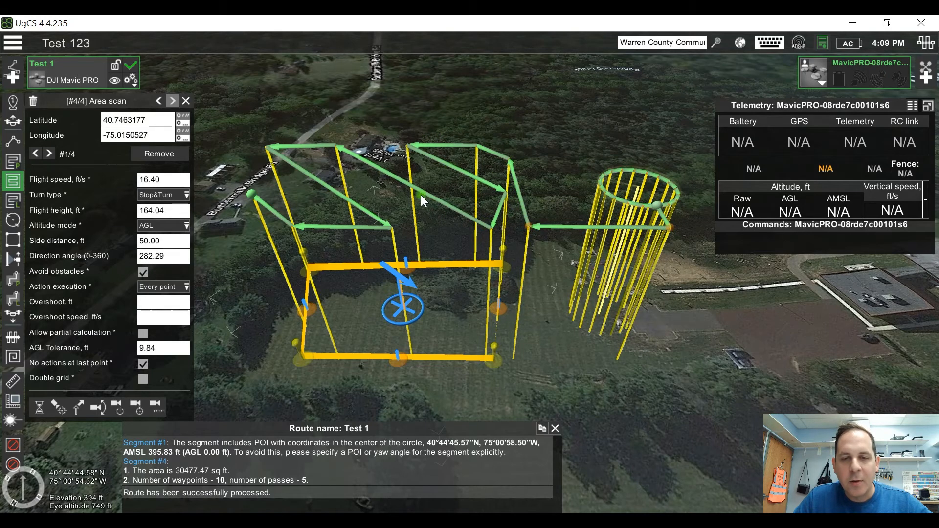
pyautogui.moveTo(399, 307); pyautogui.dragTo(597, 306)
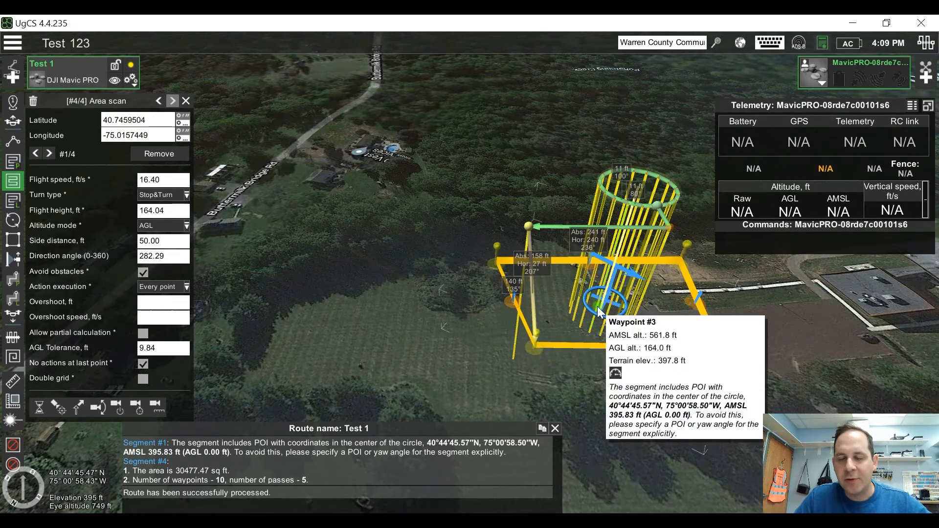
pyautogui.moveTo(795, 297); pyautogui.dragTo(683, 313)
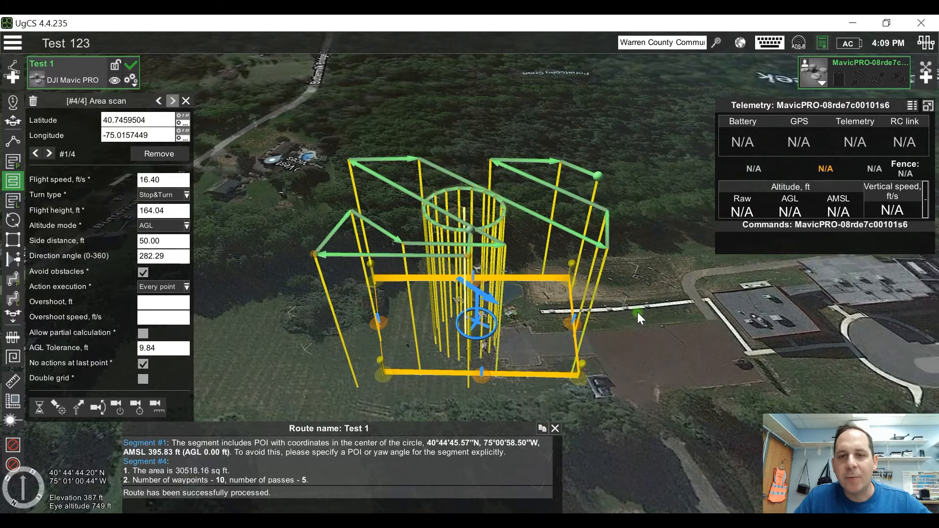
# Step: Create a route named Test 2 from scratch for the DJI Mavic PRO, keeping the default altitude, trajectory and RC loss settings
pyautogui.click(13, 77)
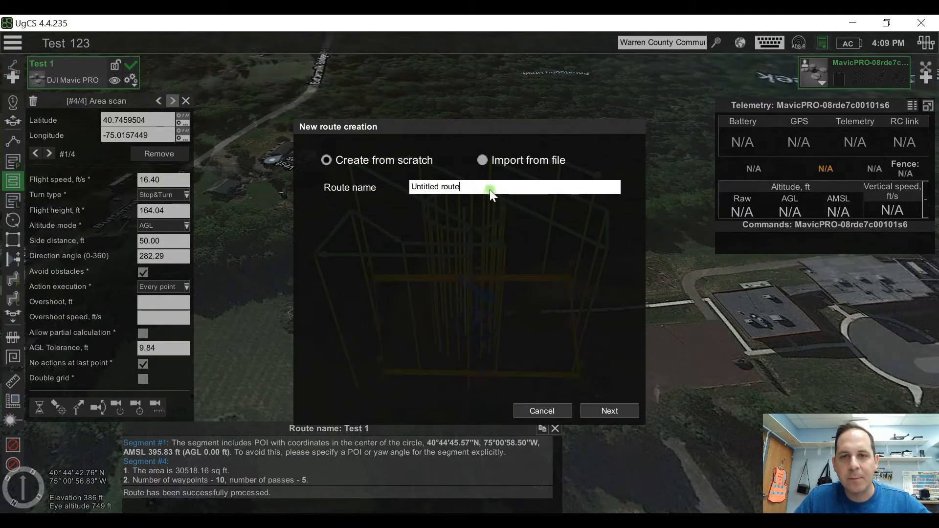
pyautogui.moveTo(489, 189); pyautogui.dragTo(390, 189)
pyautogui.write('Tes')
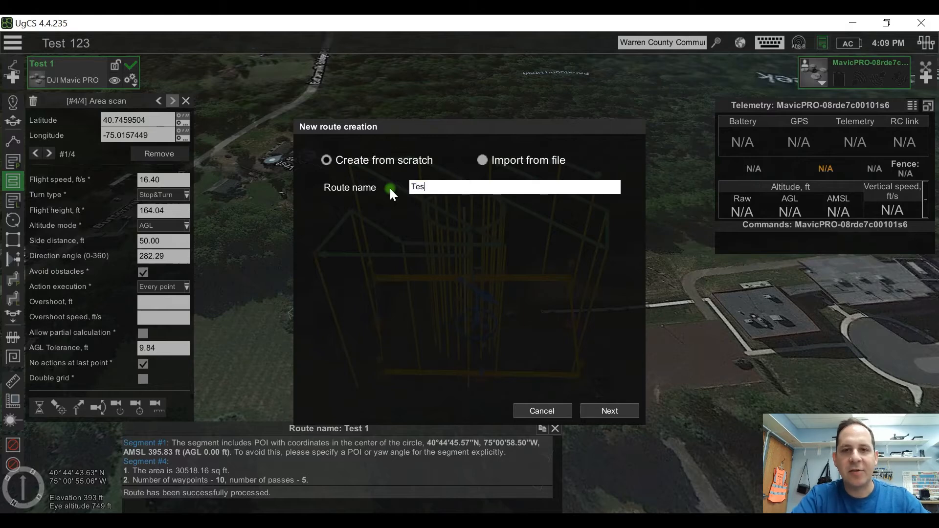
pyautogui.write('t 2')
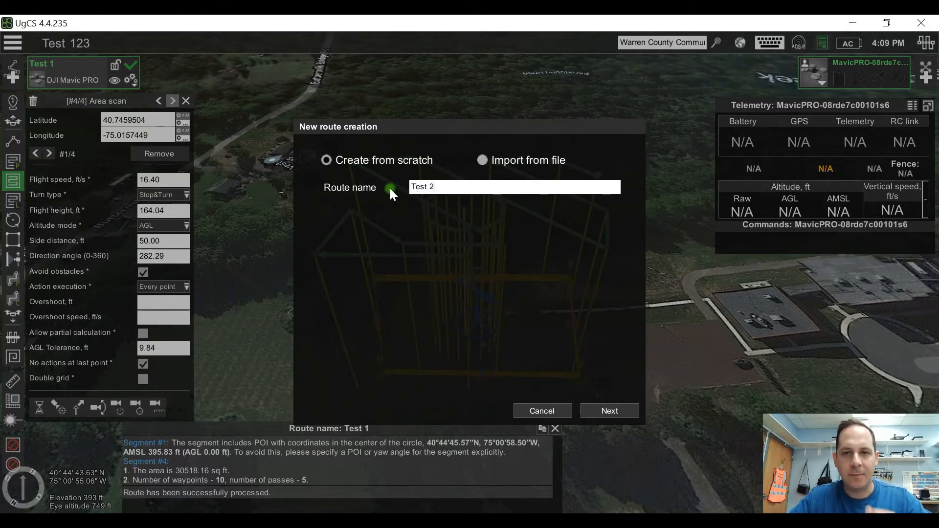
pyautogui.click(618, 408)
pyautogui.click(447, 205)
pyautogui.click(623, 413)
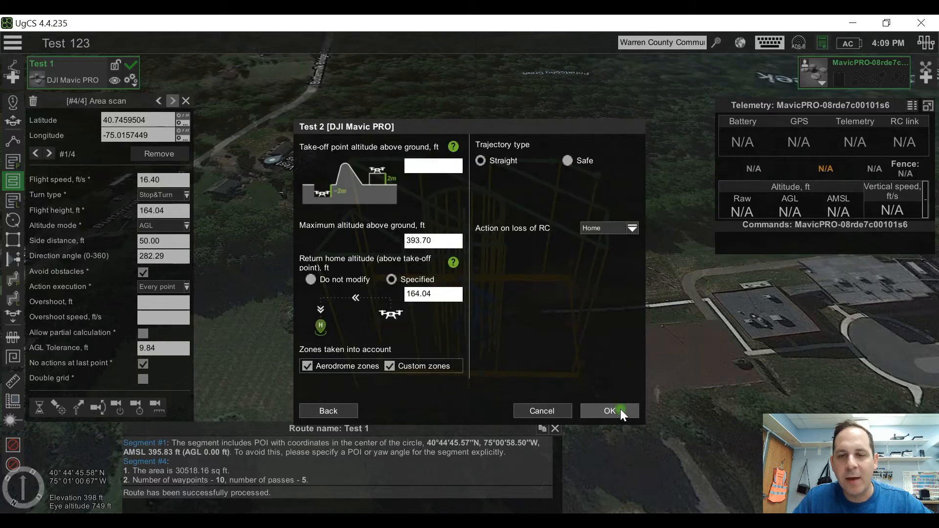
pyautogui.click(620, 409)
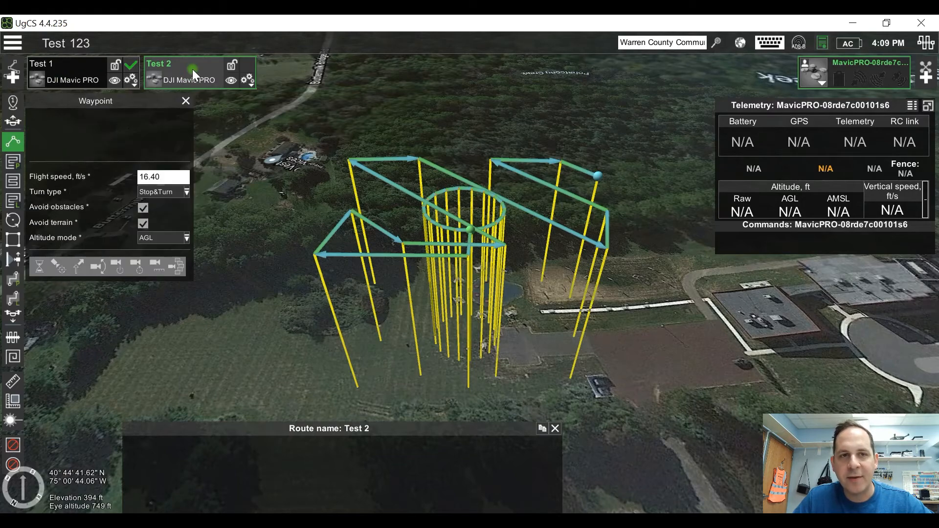
# Step: Make Test 1 the active route and move its area scan off the circle, back onto the open field
pyautogui.click(63, 72)
pyautogui.moveTo(479, 330)
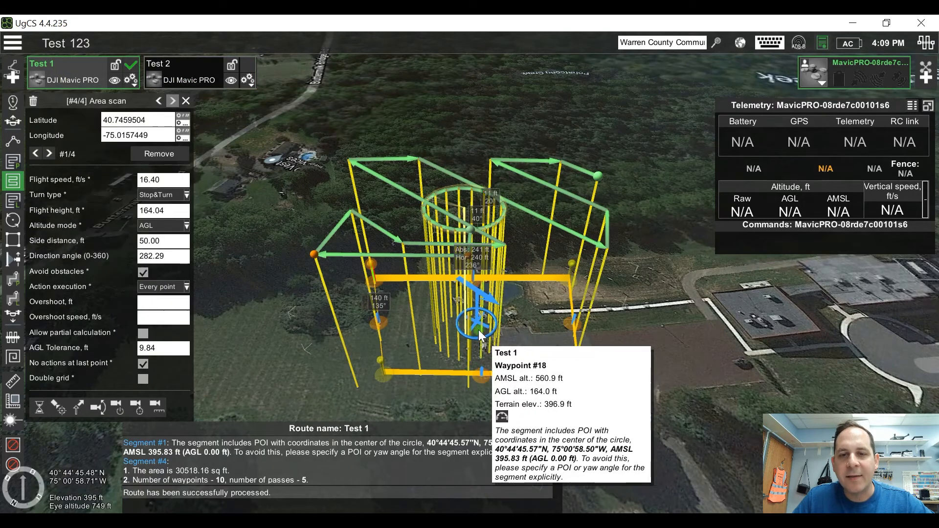
pyautogui.moveTo(476, 324); pyautogui.dragTo(276, 336)
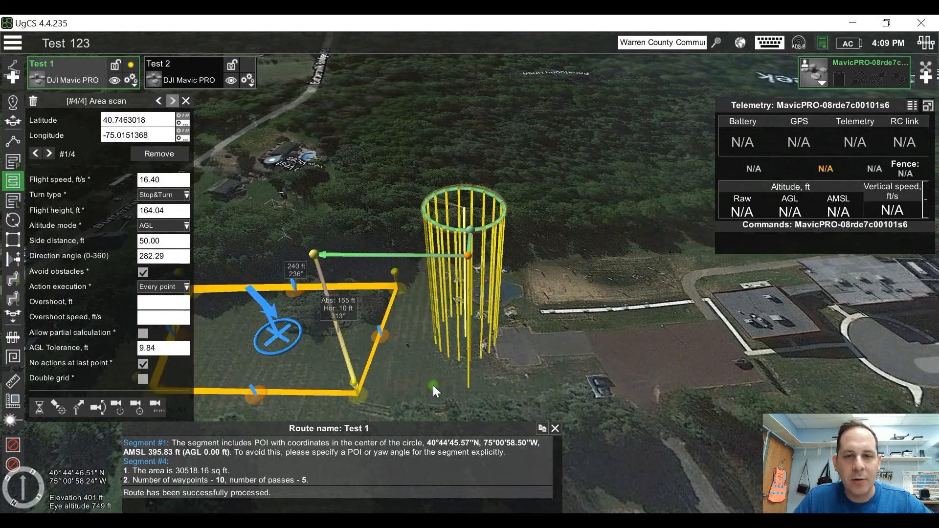
pyautogui.moveTo(433, 386); pyautogui.dragTo(585, 385)
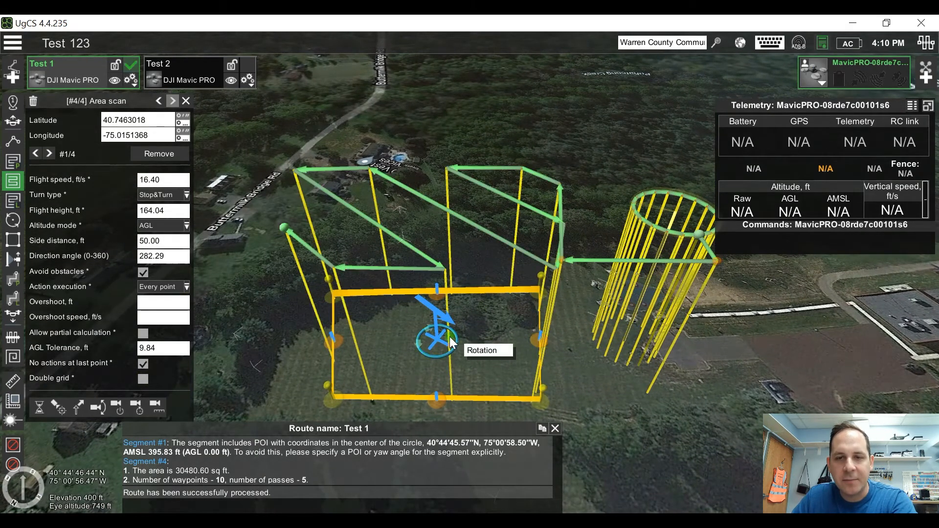
# Step: Delete the area scan and both waypoints from the Test 1 route, keeping only the circle segment
pyautogui.press('Delete')
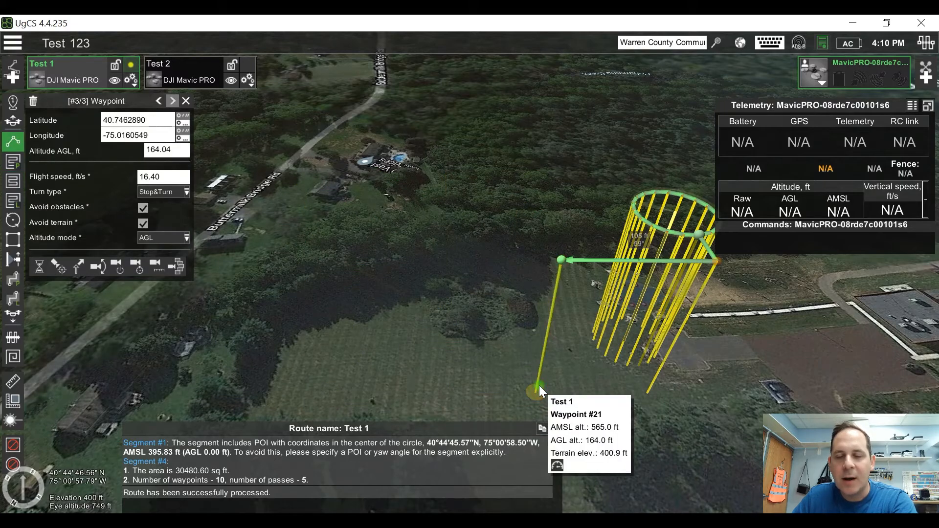
pyautogui.press('Delete')
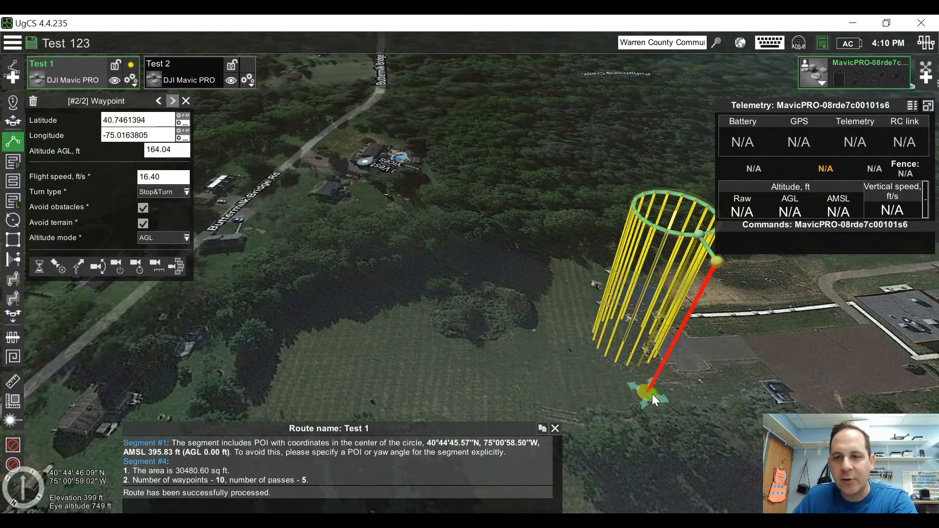
pyautogui.press('Delete')
pyautogui.moveTo(652, 394); pyautogui.dragTo(605, 389)
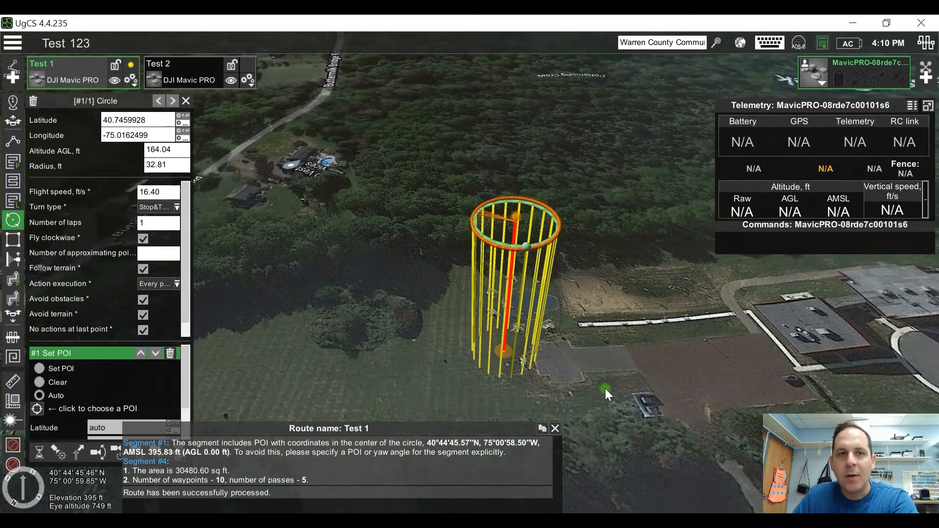
# Step: Make Test 2 the active route and hide the Test 1 route on the map
pyautogui.click(185, 65)
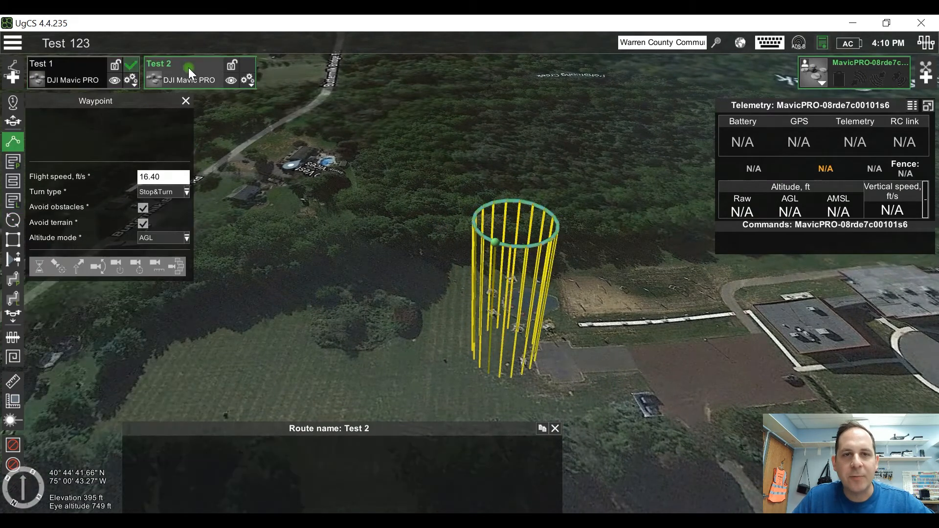
pyautogui.click(114, 79)
pyautogui.click(165, 78)
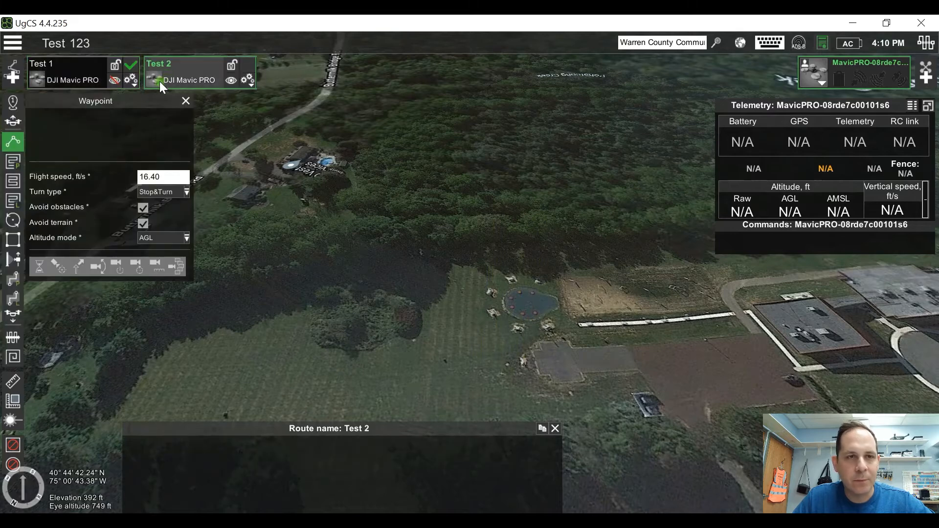
# Step: Draw a four-corner area scan in the Test 2 route around the pond and the adjoining paved area, keeping the default scan settings
pyautogui.click(14, 181)
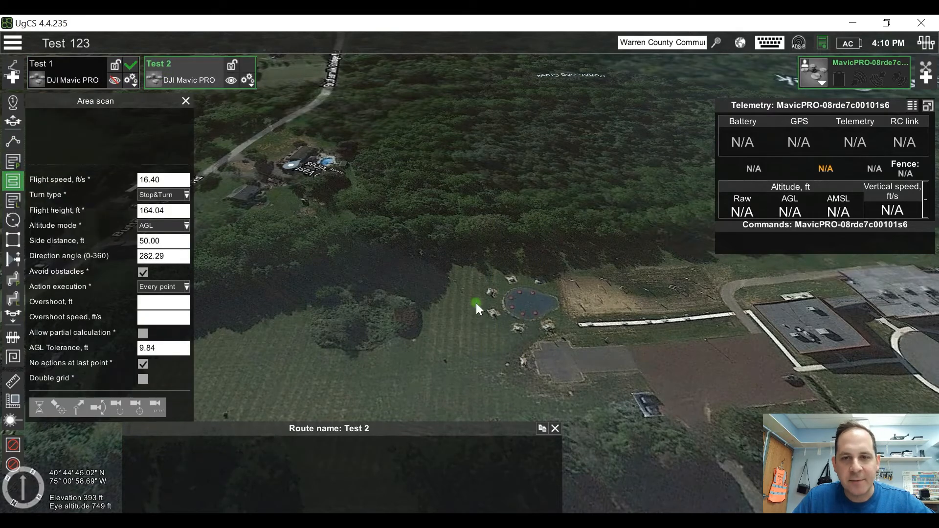
pyautogui.click(452, 292)
pyautogui.click(652, 297)
pyautogui.click(646, 412)
pyautogui.click(431, 386)
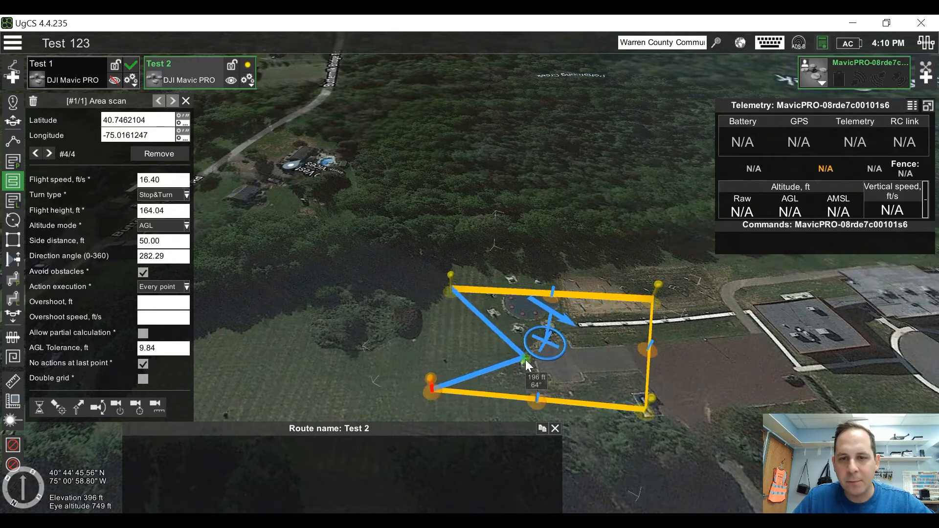
pyautogui.doubleClick(427, 384)
pyautogui.moveTo(530, 338); pyautogui.dragTo(409, 391)
pyautogui.moveTo(677, 397); pyautogui.dragTo(671, 339)
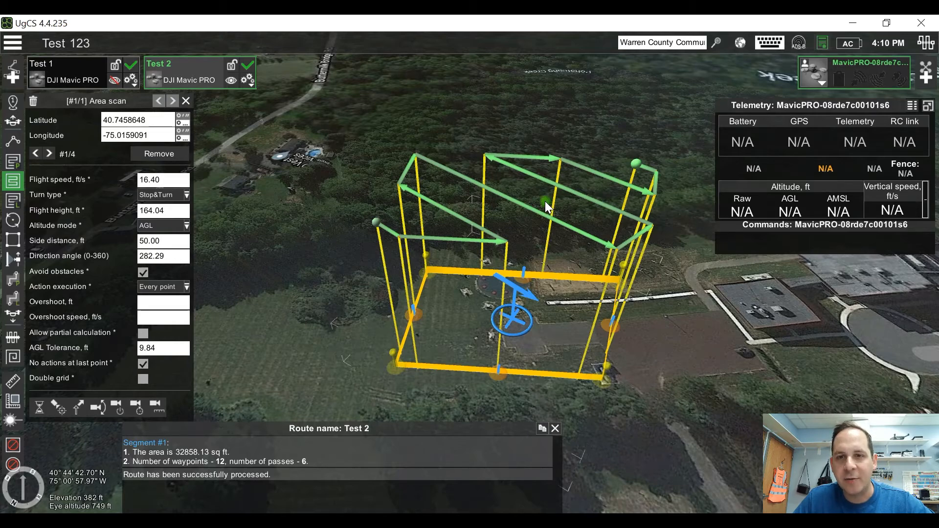
# Step: Hide the Test 2 route and show the Test 1 route with its circle again
pyautogui.click(227, 79)
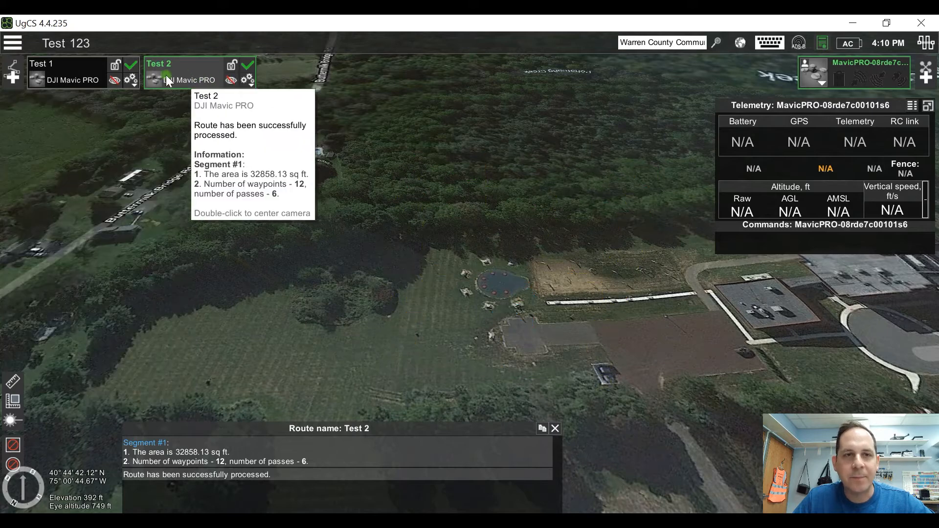
pyautogui.click(114, 80)
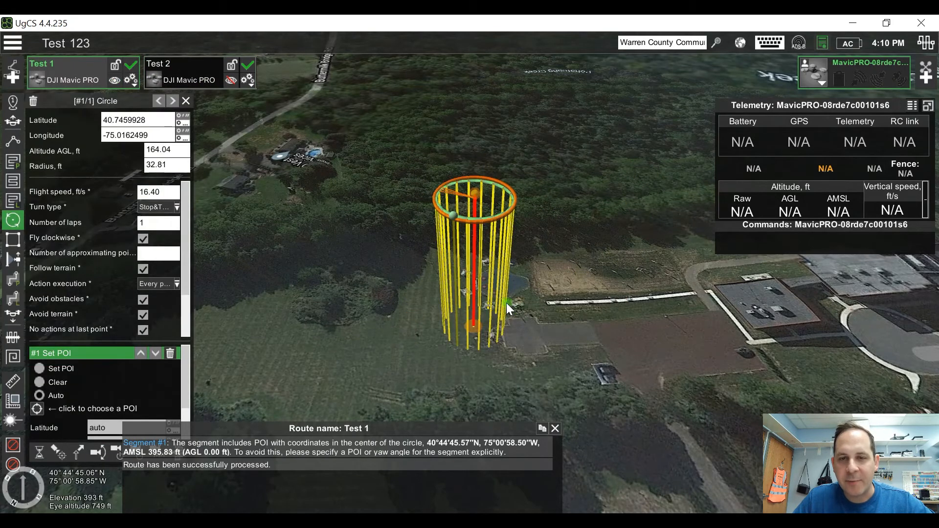
pyautogui.moveTo(459, 330)
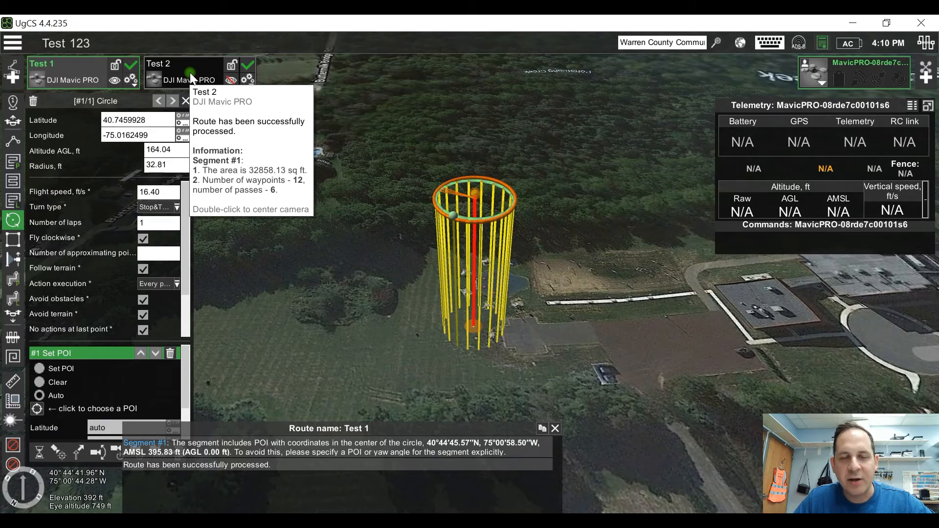
# Step: Delete the Test 2 route from the mission
pyautogui.click(248, 79)
pyautogui.click(196, 329)
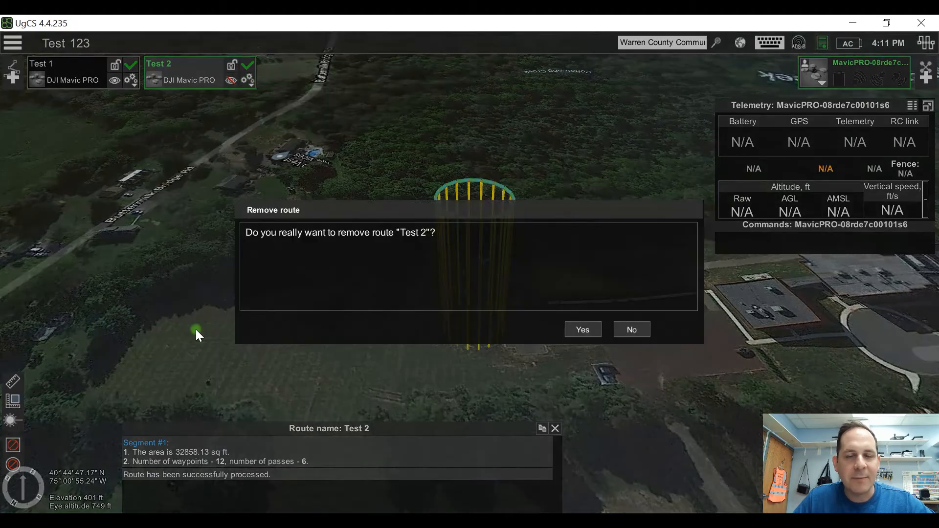
pyautogui.click(586, 328)
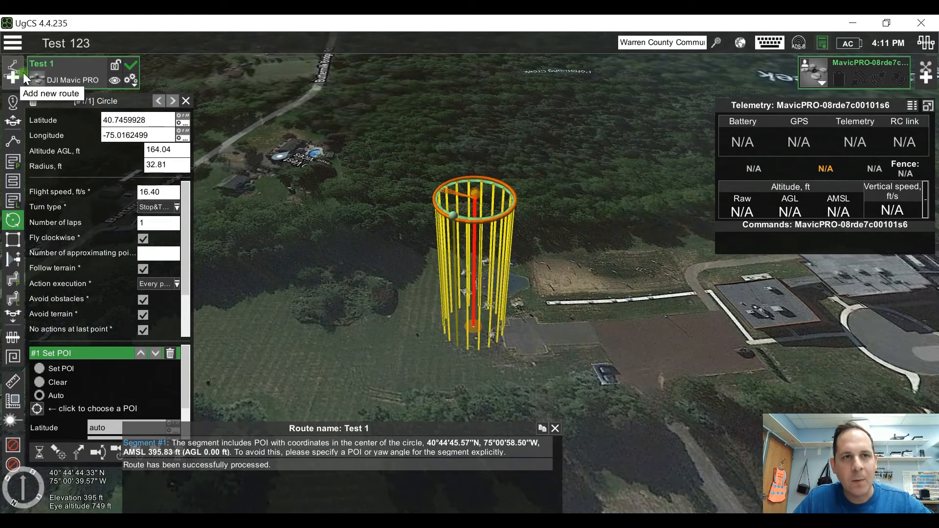
# Step: Examine the elevation profile of Test 1, including its distance, duration, waypoint count and altitude range, and close it
pyautogui.click(135, 83)
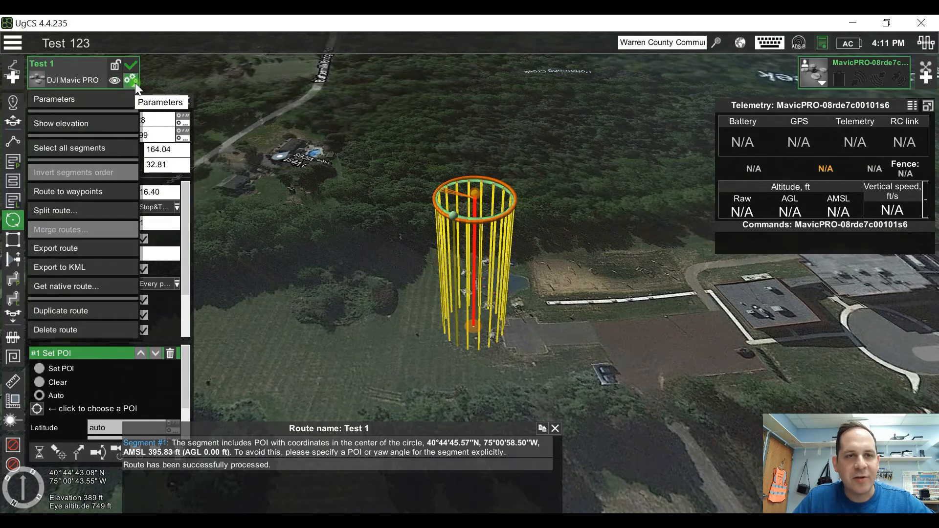
pyautogui.click(107, 126)
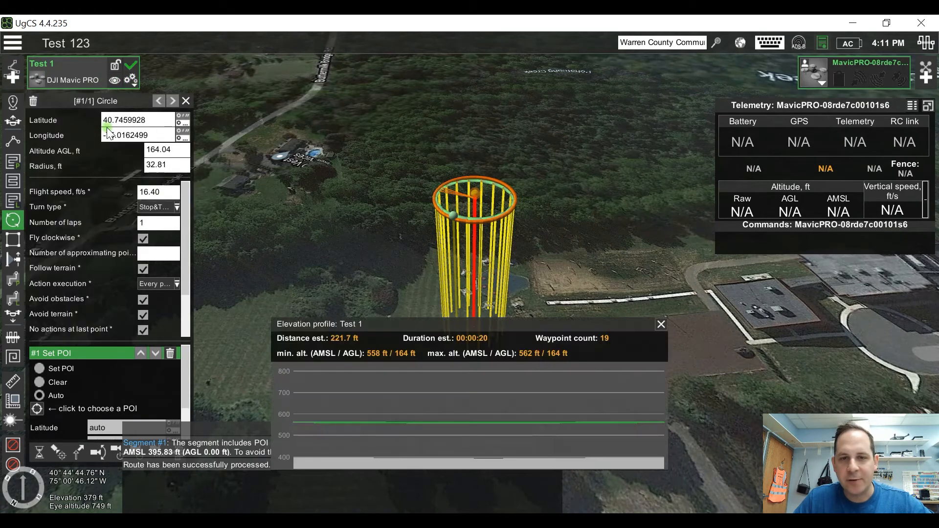
pyautogui.moveTo(301, 382)
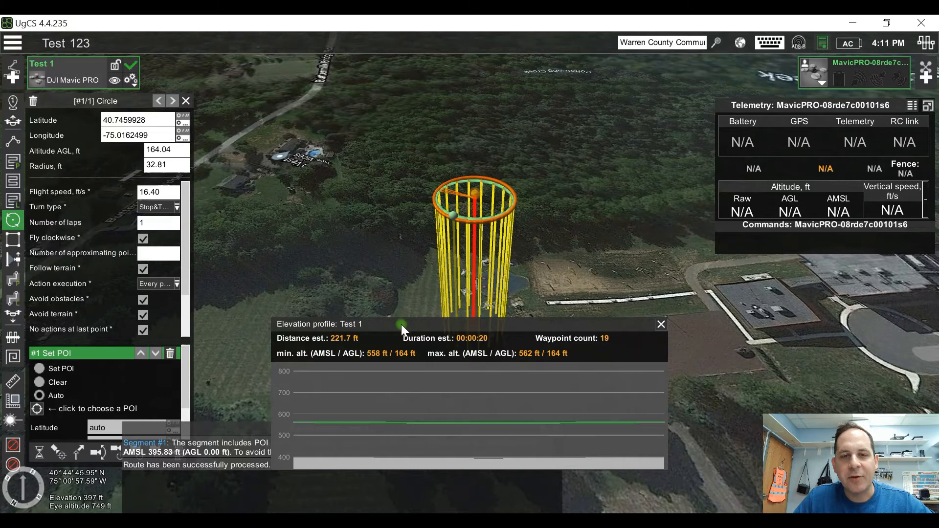
pyautogui.moveTo(401, 323); pyautogui.dragTo(349, 332)
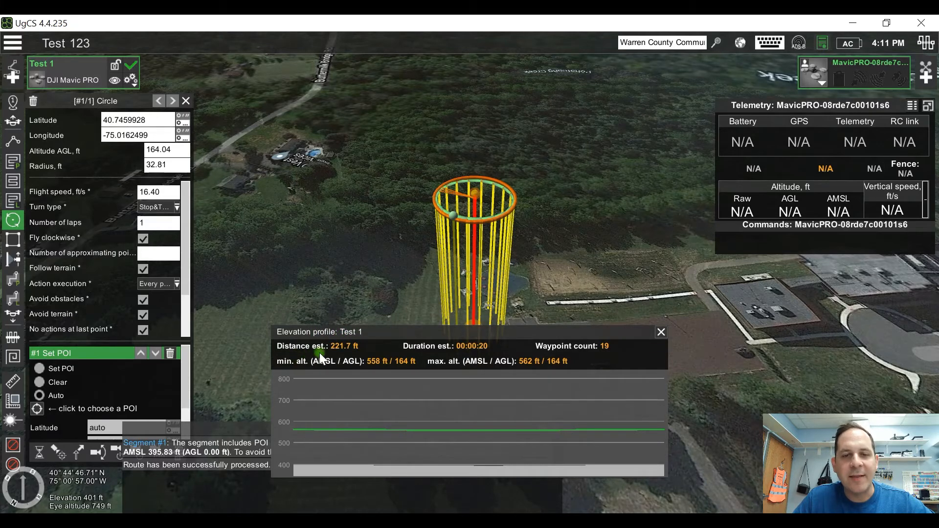
pyautogui.moveTo(455, 302)
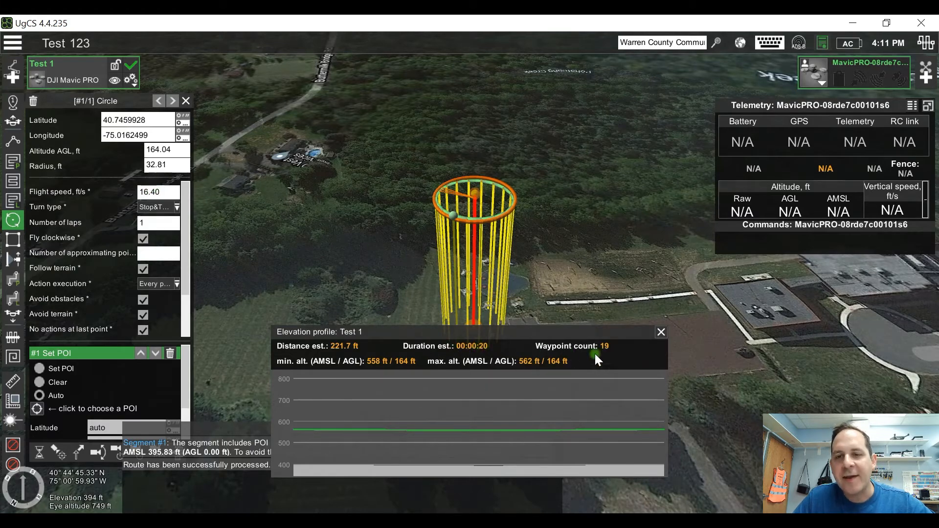
pyautogui.moveTo(468, 214)
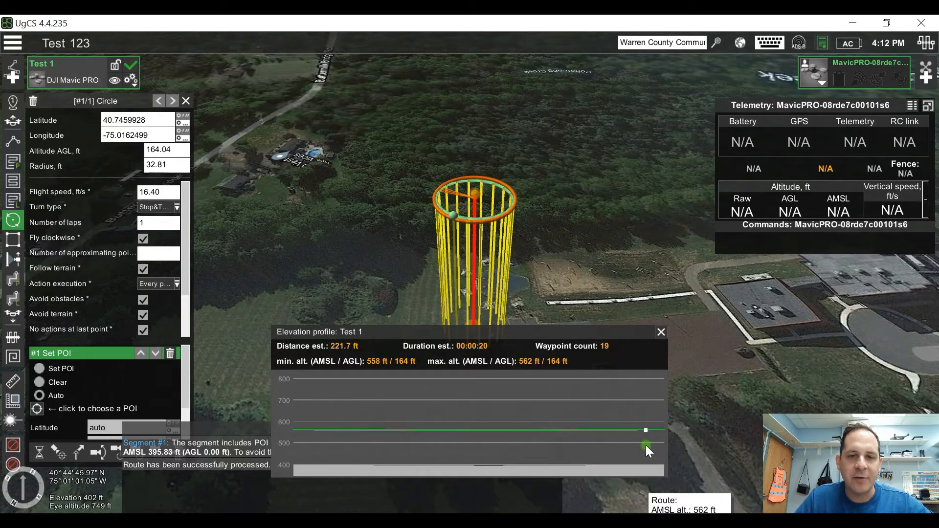
pyautogui.click(660, 332)
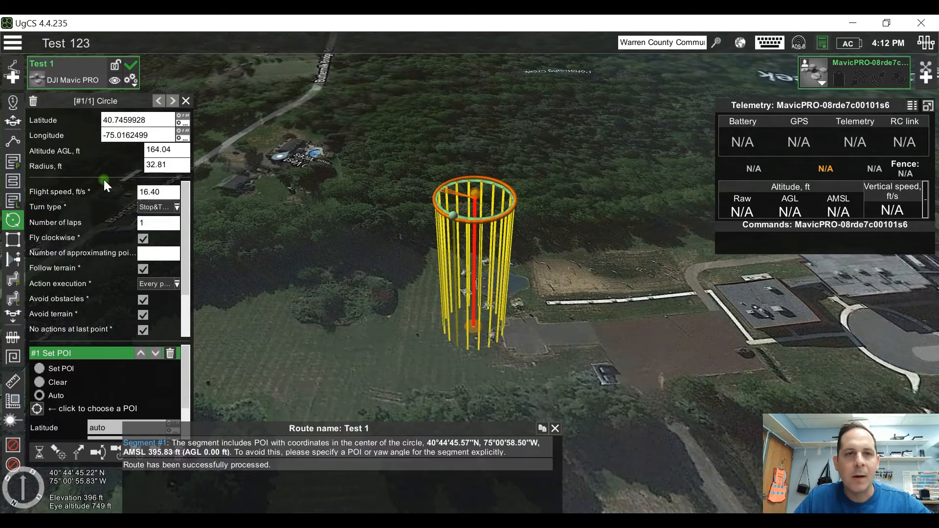
# Step: Select all segments of Test 1, and add a waypoint to the route in the open field beside the circle
pyautogui.click(129, 81)
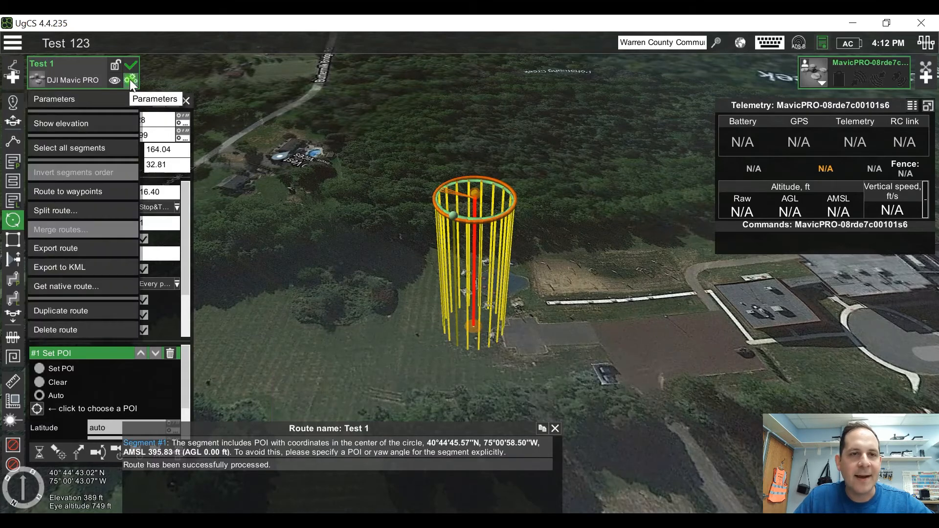
pyautogui.click(87, 149)
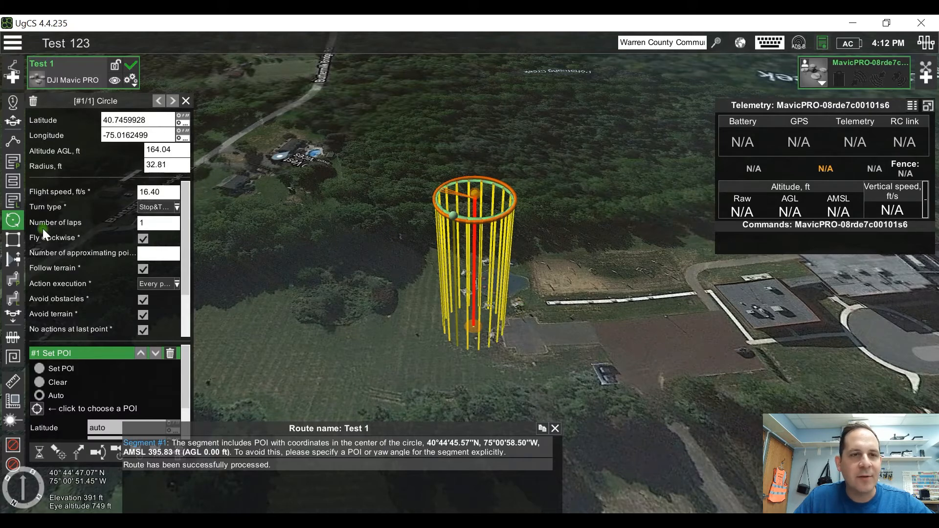
pyautogui.click(12, 141)
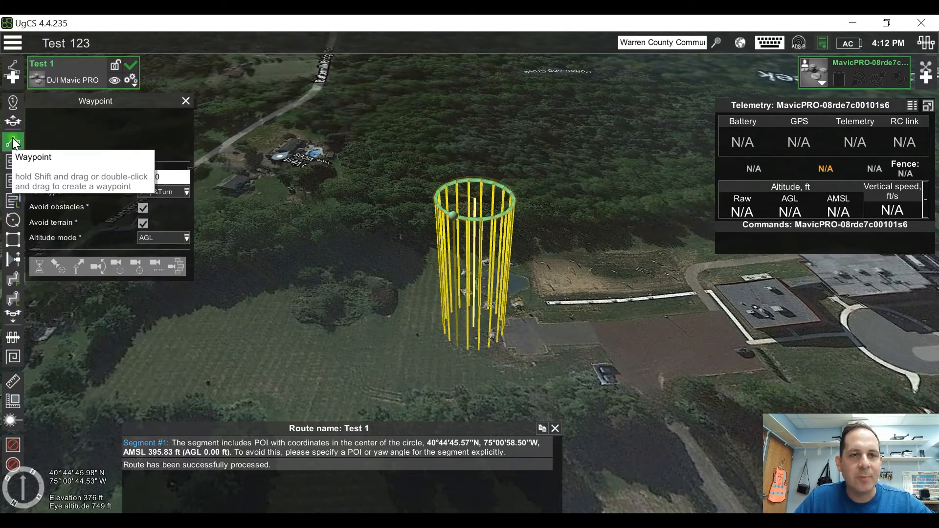
pyautogui.click(334, 355)
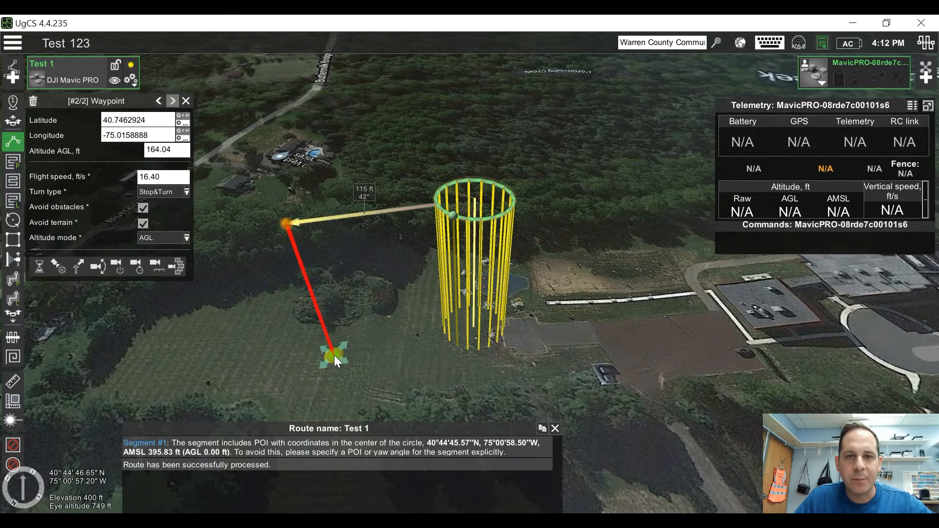
# Step: Select all segments of Test 1 and move the circle and waypoint together so the circle sits over the paved area
pyautogui.click(132, 80)
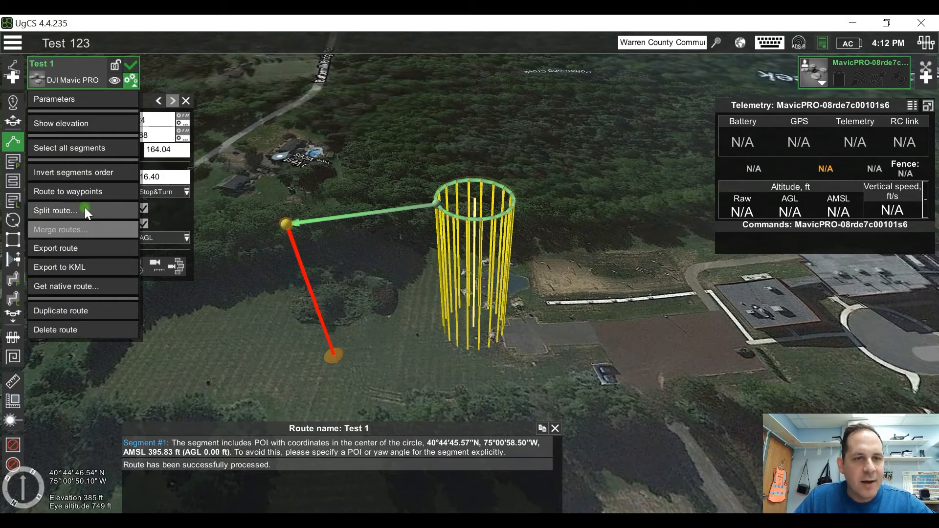
pyautogui.click(80, 149)
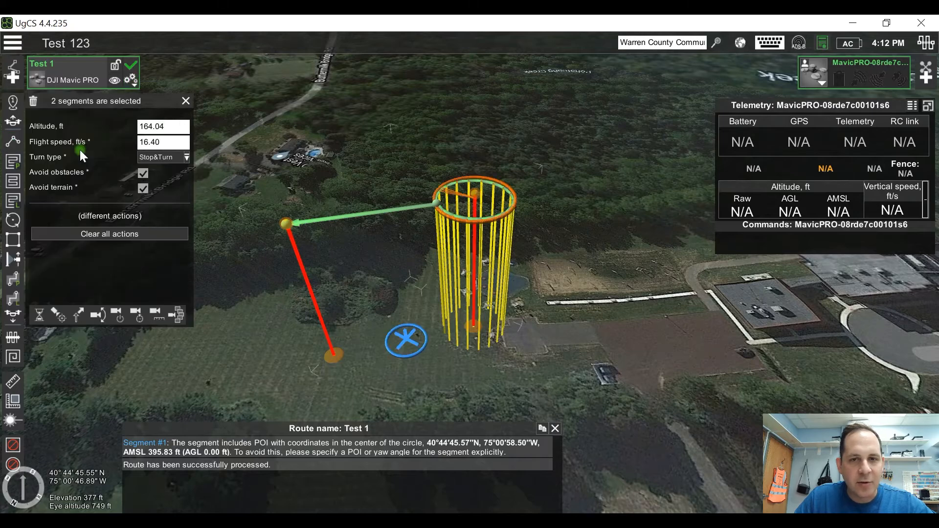
pyautogui.moveTo(472, 323)
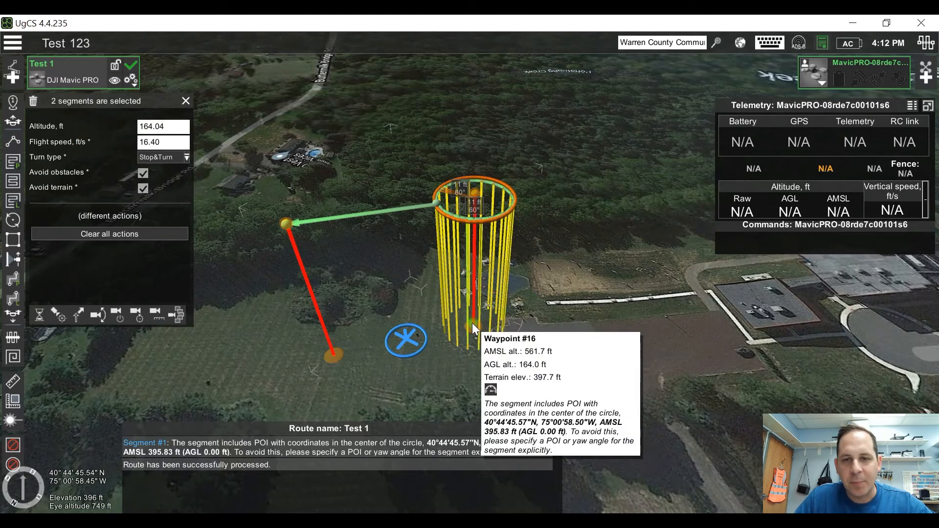
pyautogui.moveTo(475, 324); pyautogui.dragTo(572, 345)
pyautogui.moveTo(494, 365); pyautogui.dragTo(504, 327)
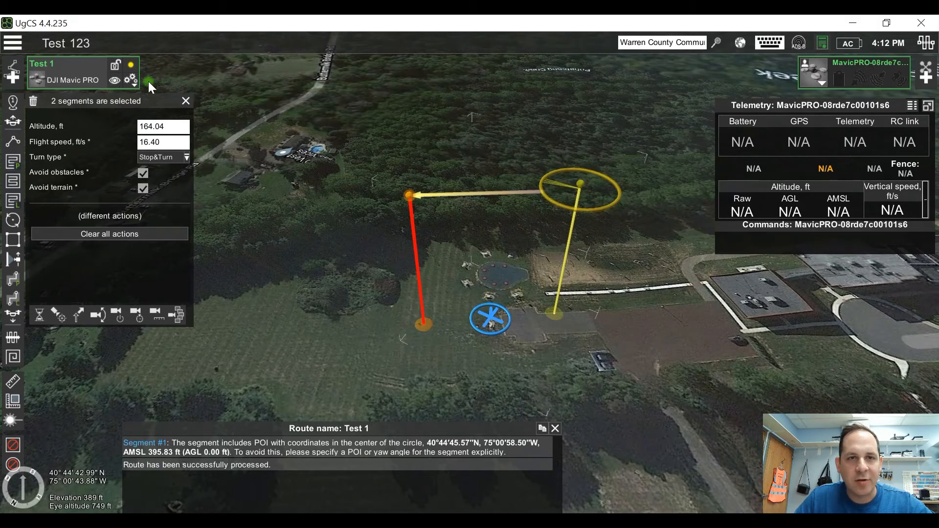
# Step: Invert the segment order of Test 1 so the flight runs from the waypoint to the circle, and check the circle's points
pyautogui.click(132, 80)
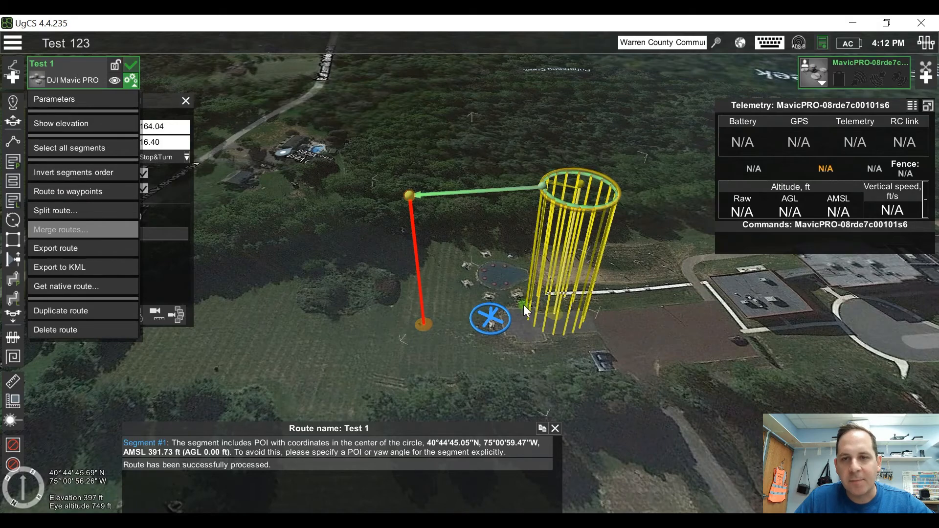
pyautogui.moveTo(540, 195)
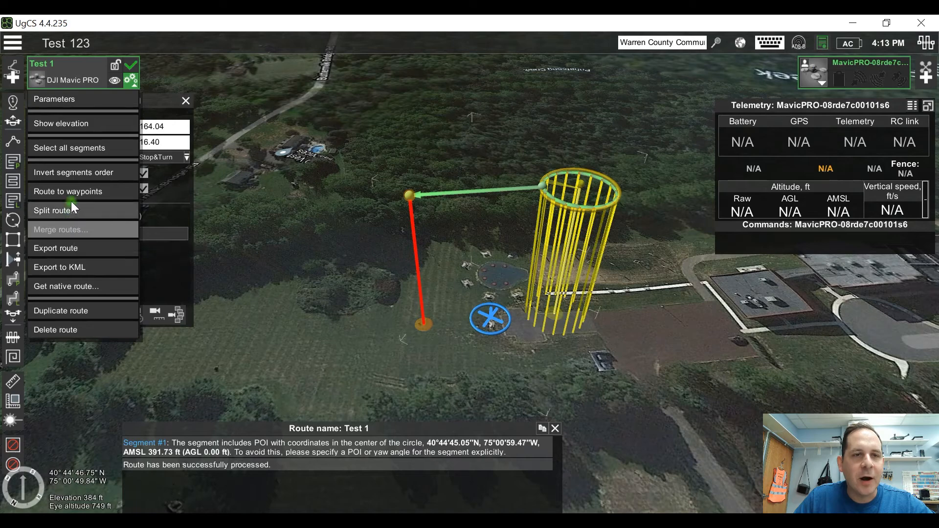
pyautogui.click(74, 171)
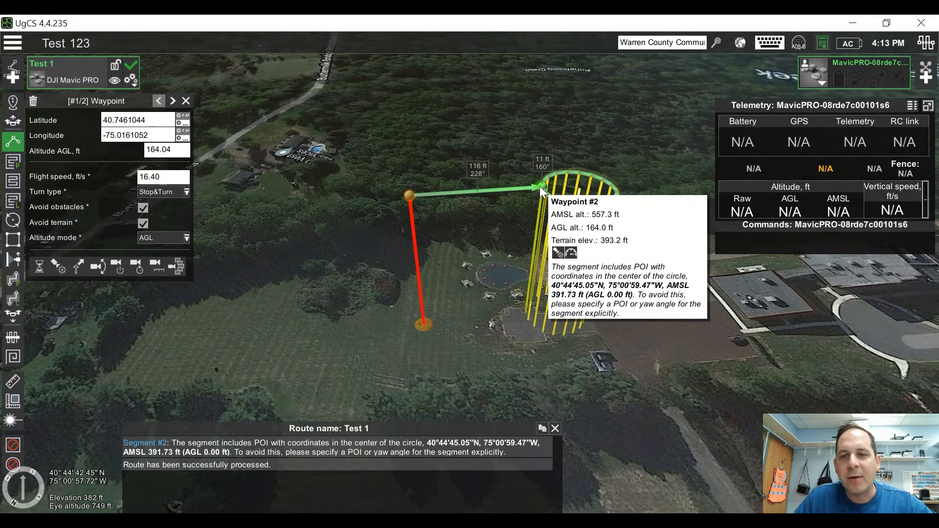
pyautogui.moveTo(590, 213)
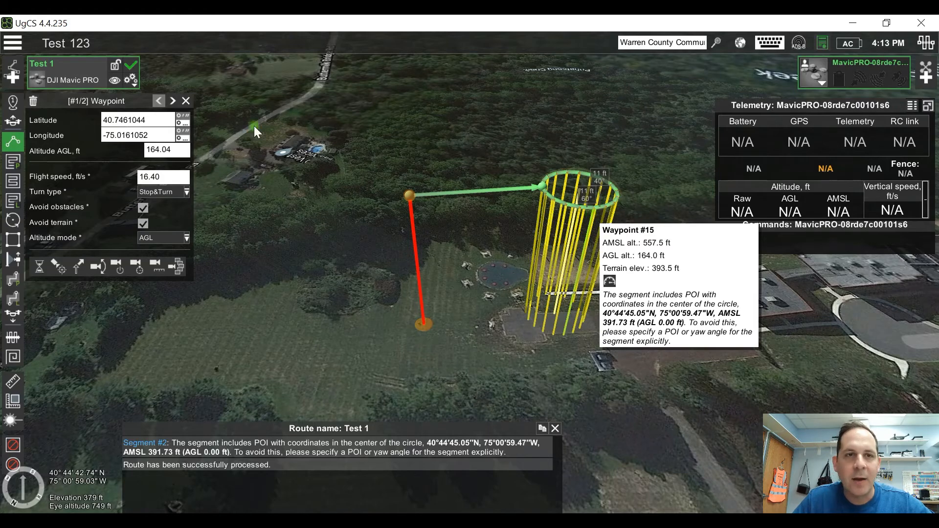
# Step: Convert the Test 1 route to individual waypoints and inspect the path from the first waypoint to the circle
pyautogui.click(133, 81)
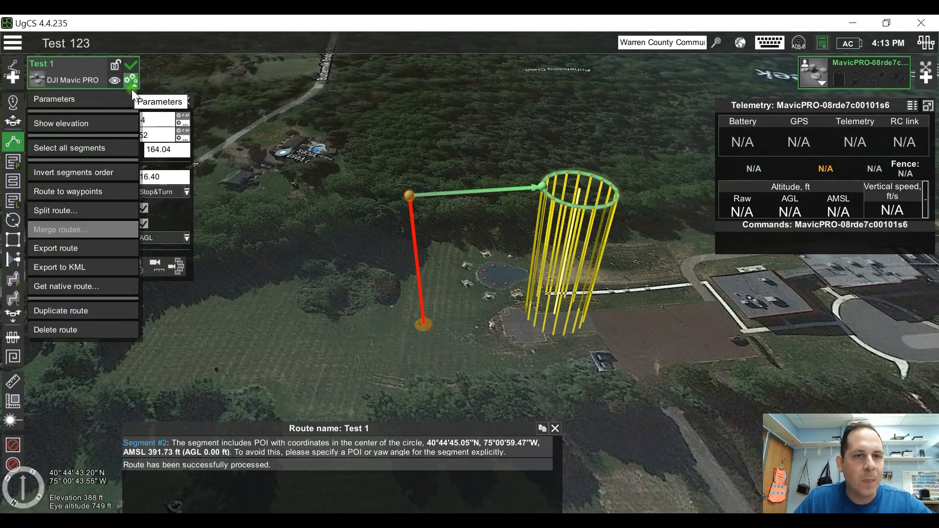
pyautogui.click(81, 191)
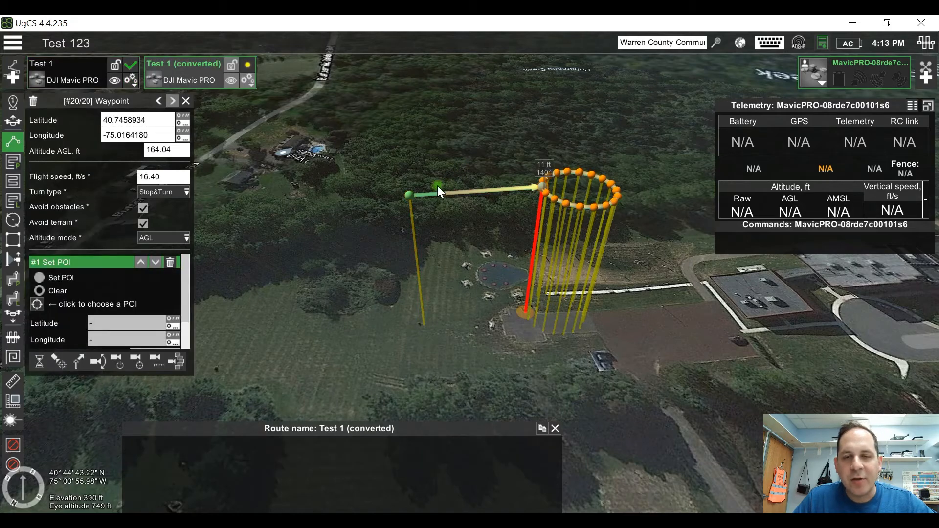
pyautogui.moveTo(407, 190)
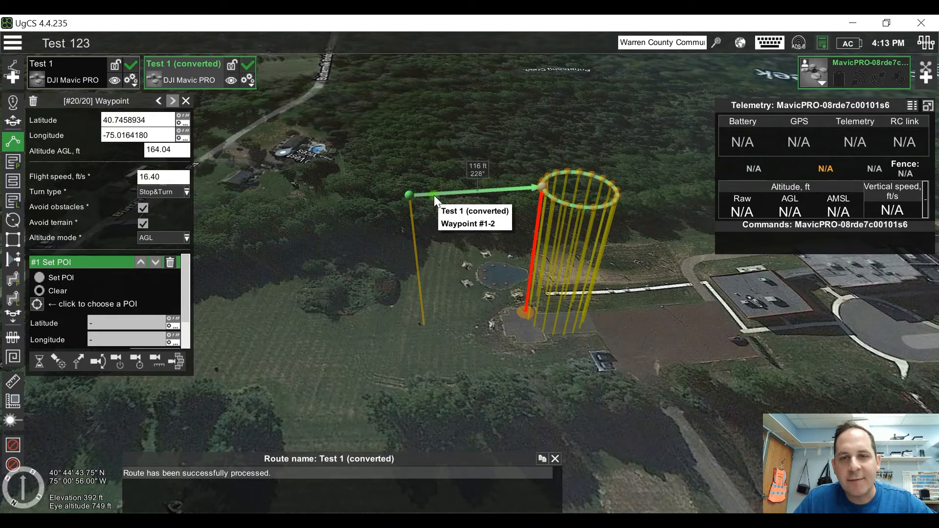
pyautogui.moveTo(544, 188)
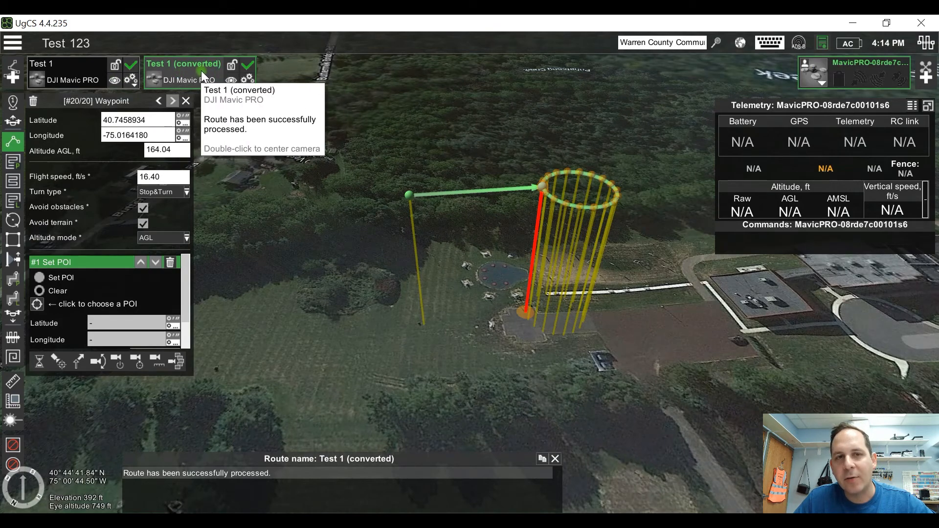
# Step: Delete the Test 1 (converted) route and confirm its removal, keeping the original Test 1 route
pyautogui.click(107, 73)
pyautogui.click(174, 63)
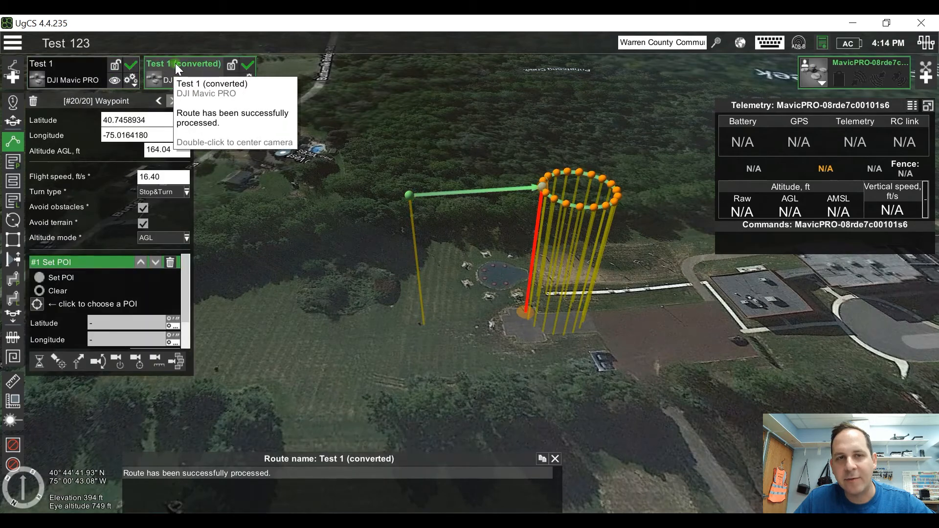
pyautogui.click(248, 80)
pyautogui.click(204, 328)
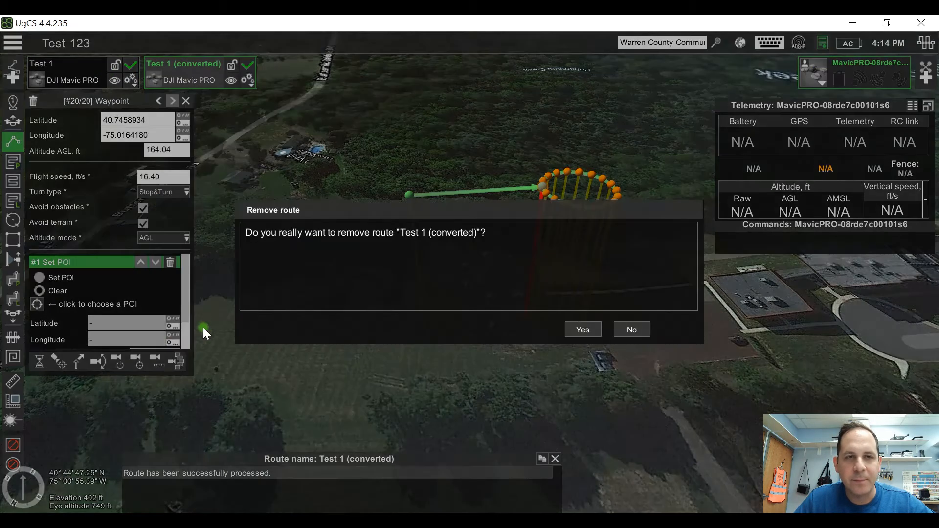
pyautogui.click(577, 327)
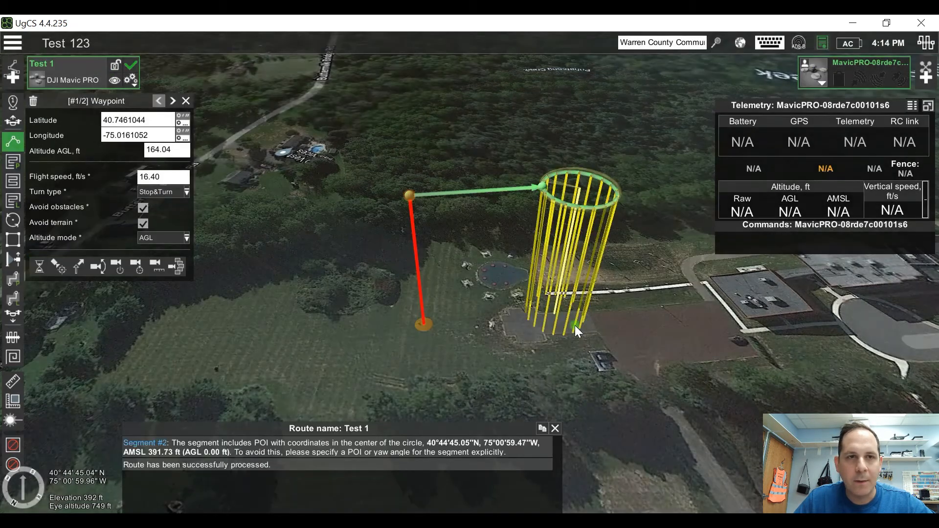
# Step: Explore splitting the Test 1 route manually with segment number 50 and by distance, and cancel without splitting
pyautogui.click(131, 79)
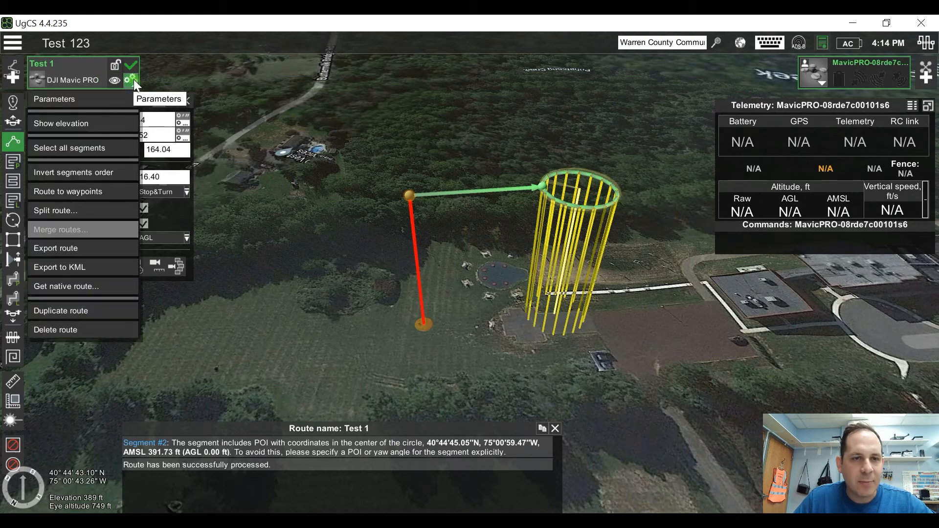
pyautogui.click(73, 208)
pyautogui.click(453, 252)
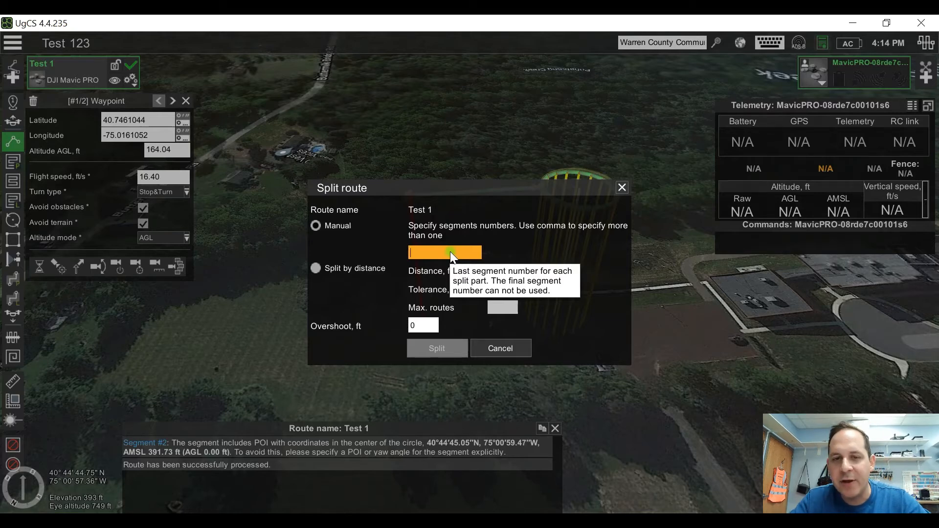
pyautogui.write('5')
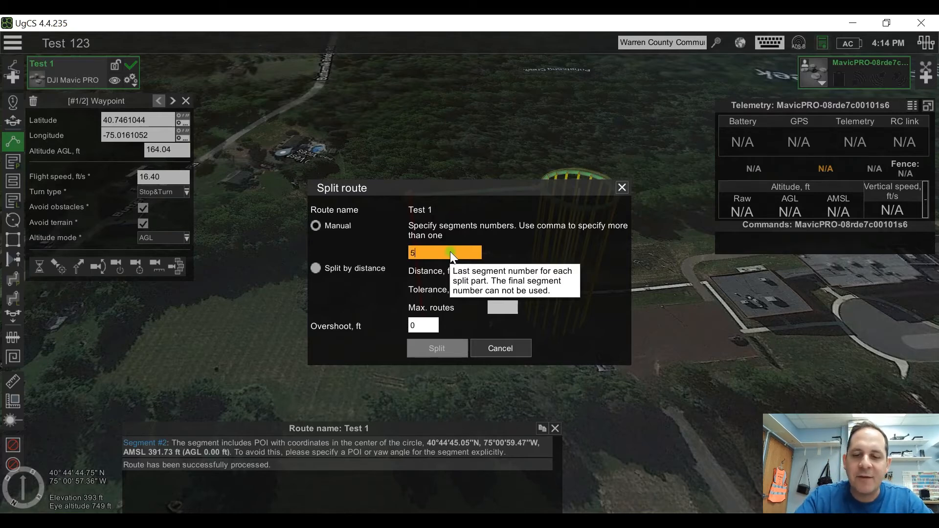
pyautogui.write('0')
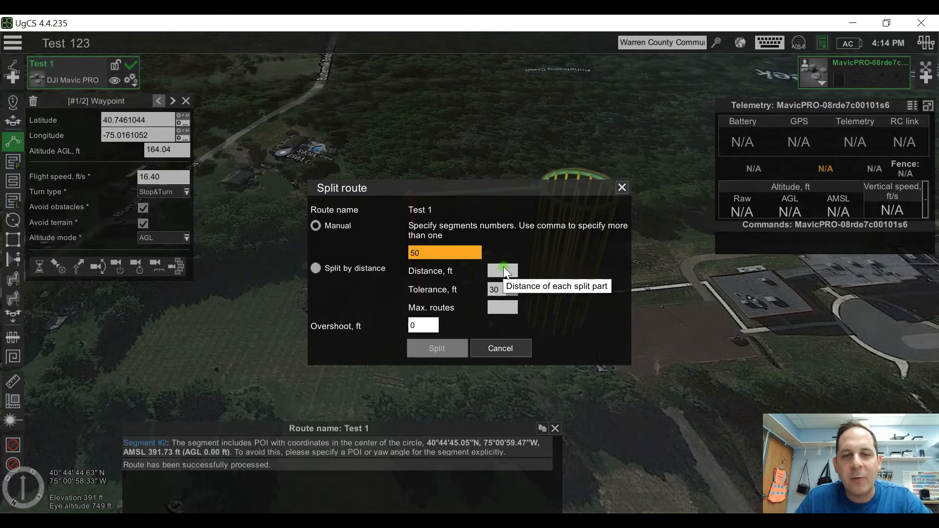
pyautogui.click(330, 266)
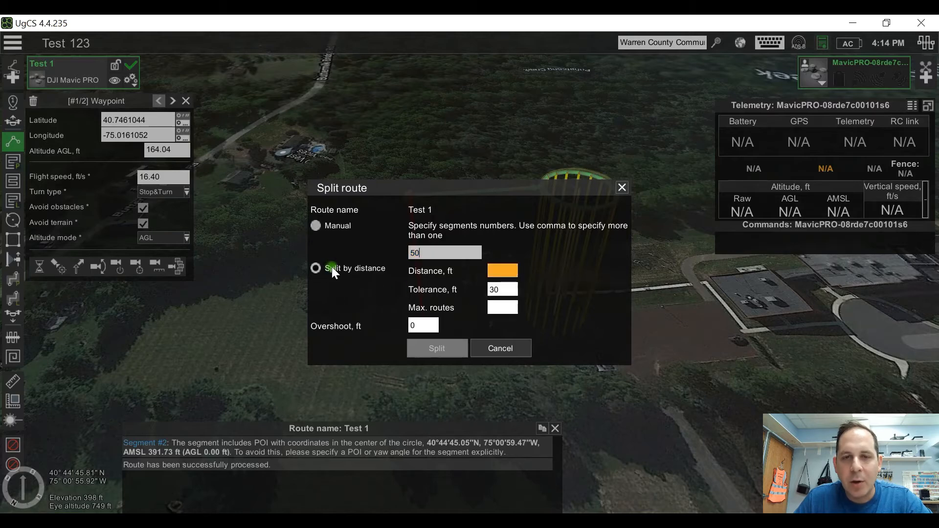
pyautogui.click(314, 226)
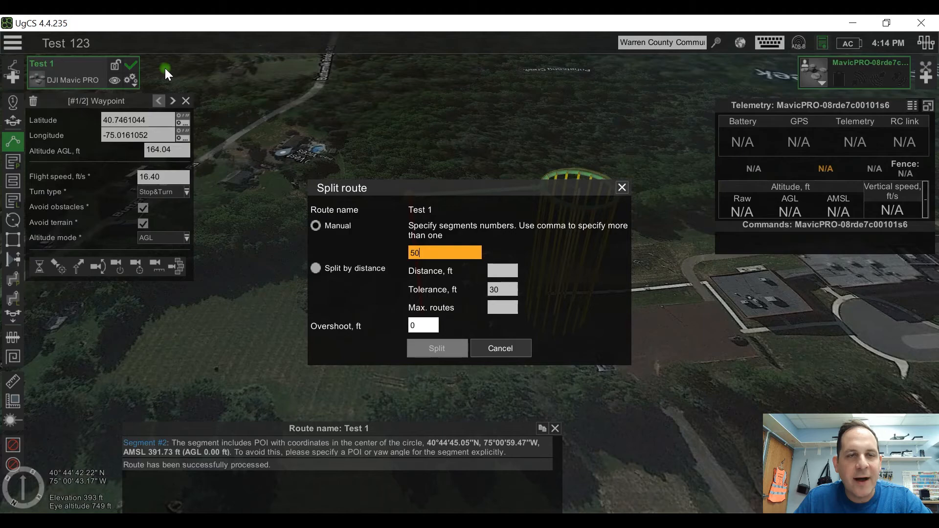
pyautogui.click(505, 345)
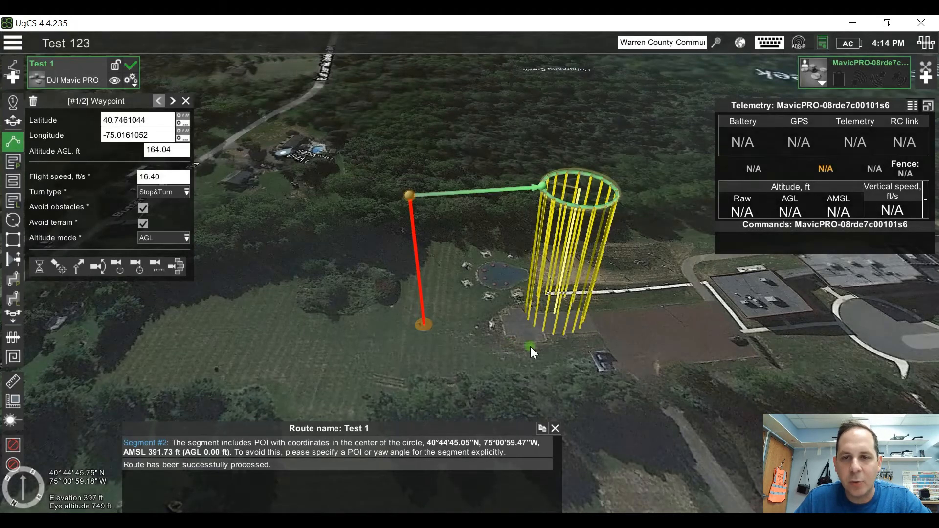
# Step: Export the Test 1 route
pyautogui.moveTo(581, 304)
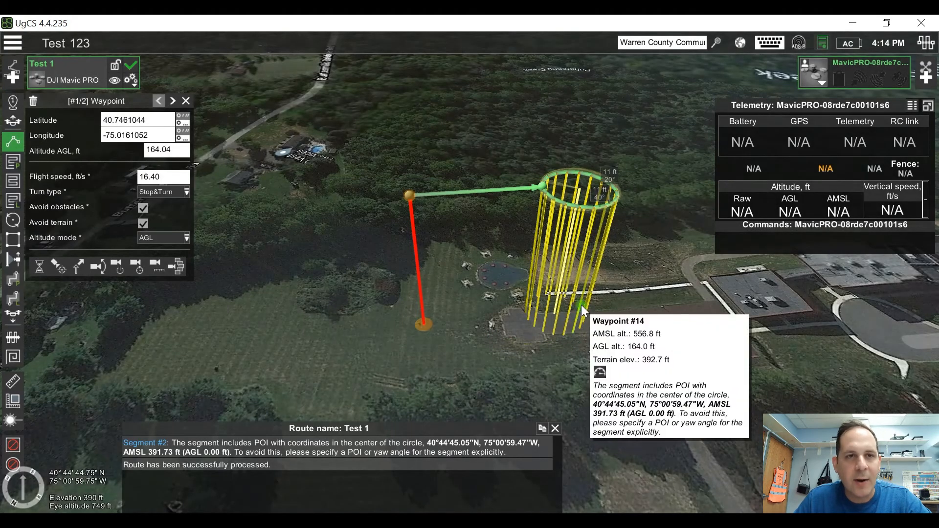
pyautogui.click(132, 80)
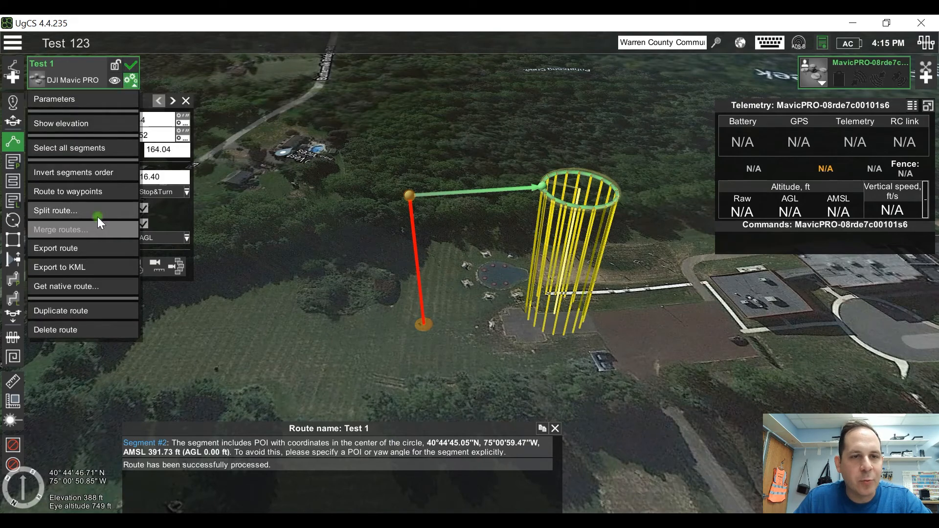
pyautogui.click(92, 248)
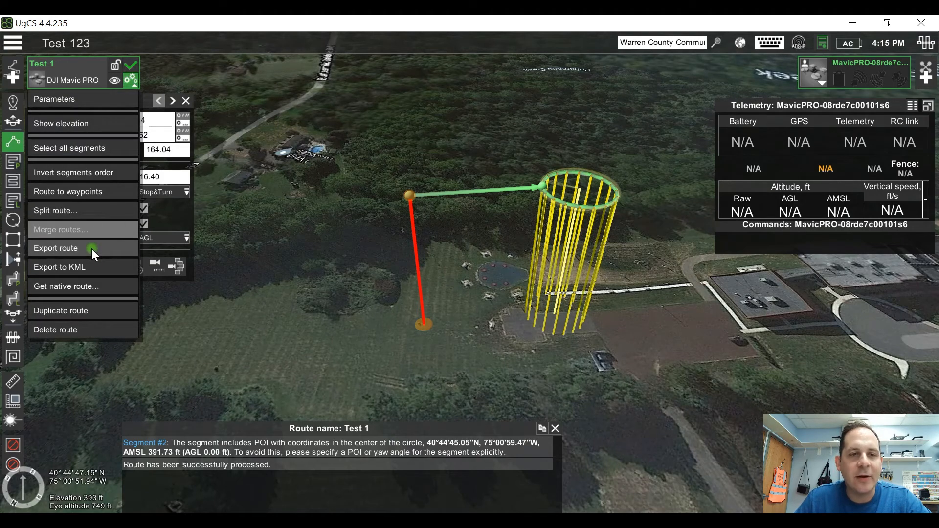
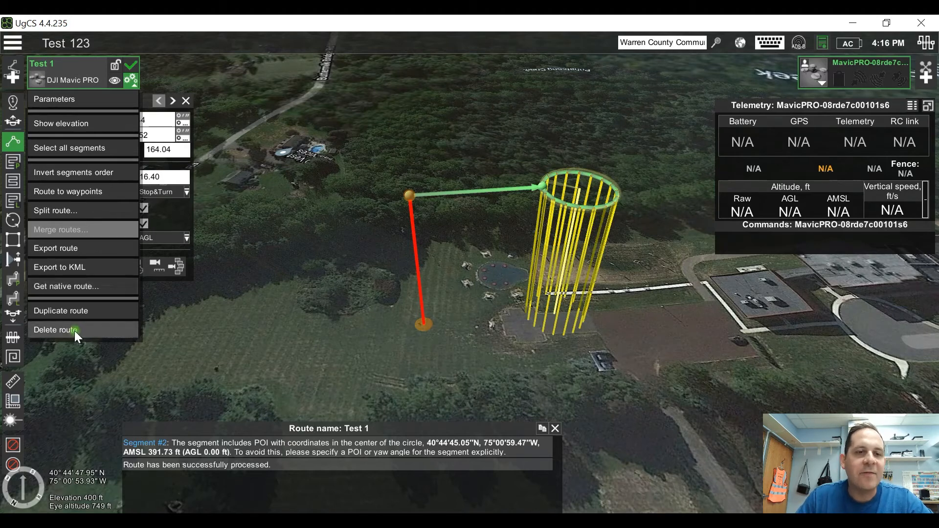
# Step: Duplicate the Test 1 route and raise the copy's circle to about 240.73 ft AGL
pyautogui.click(76, 313)
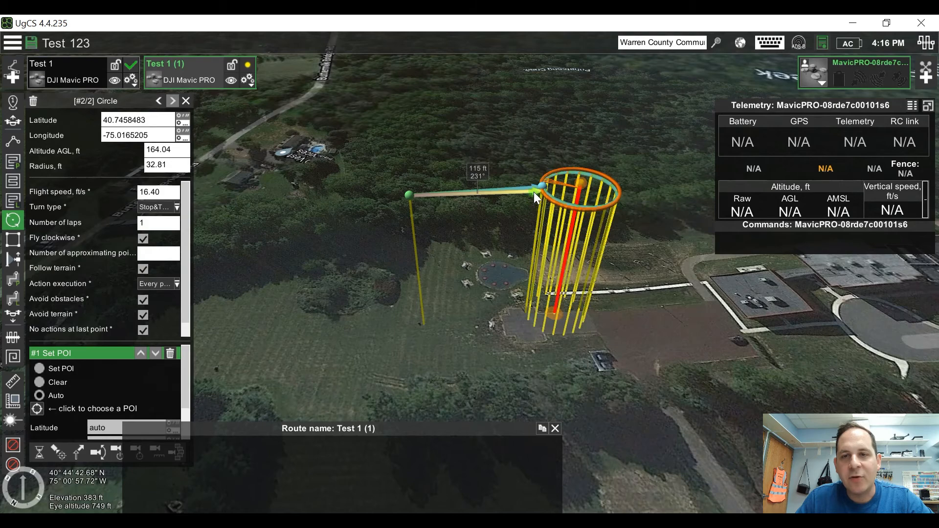
pyautogui.moveTo(581, 191); pyautogui.dragTo(595, 101)
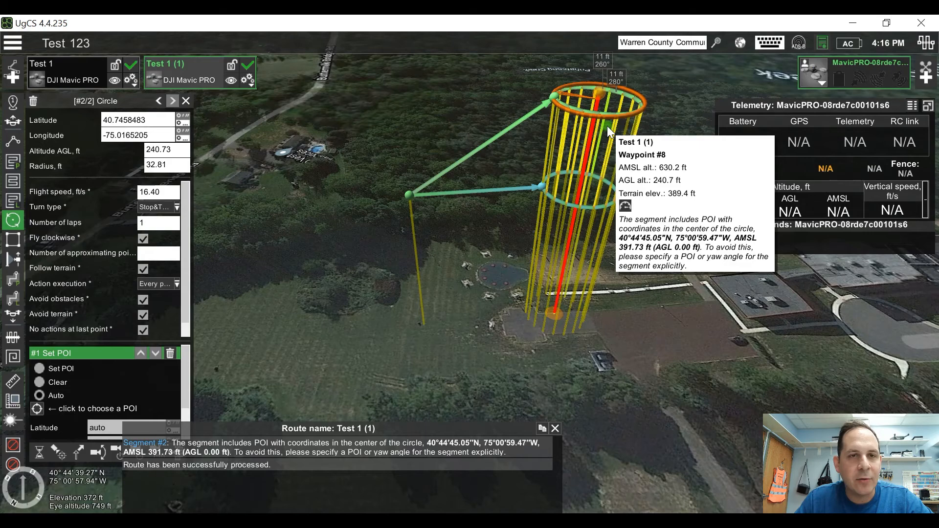
# Step: Delete the duplicate route Test 1 (1) and confirm its removal
pyautogui.click(248, 80)
pyautogui.click(205, 332)
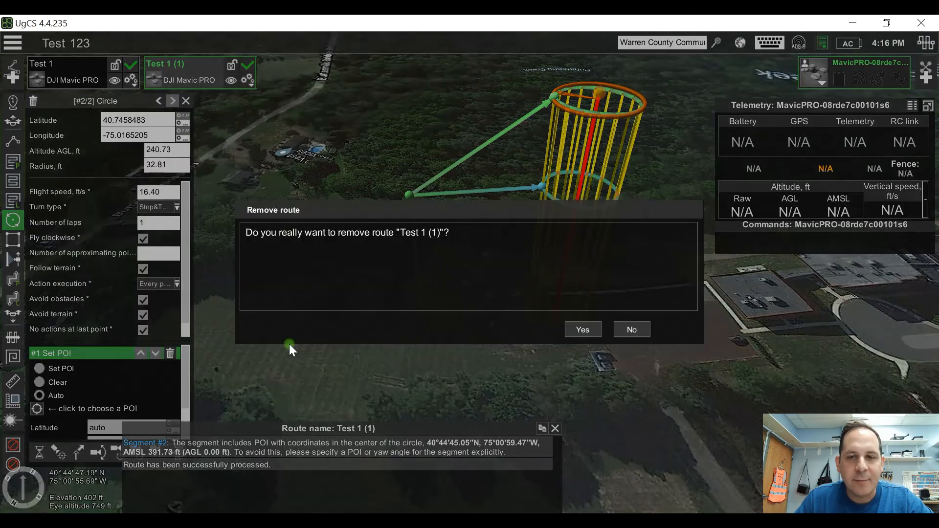
pyautogui.click(582, 329)
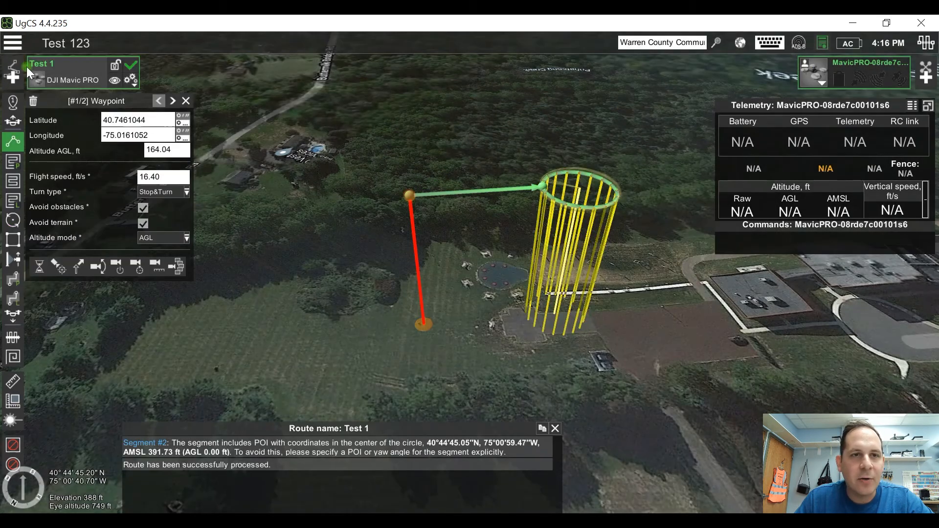
pyautogui.click(132, 80)
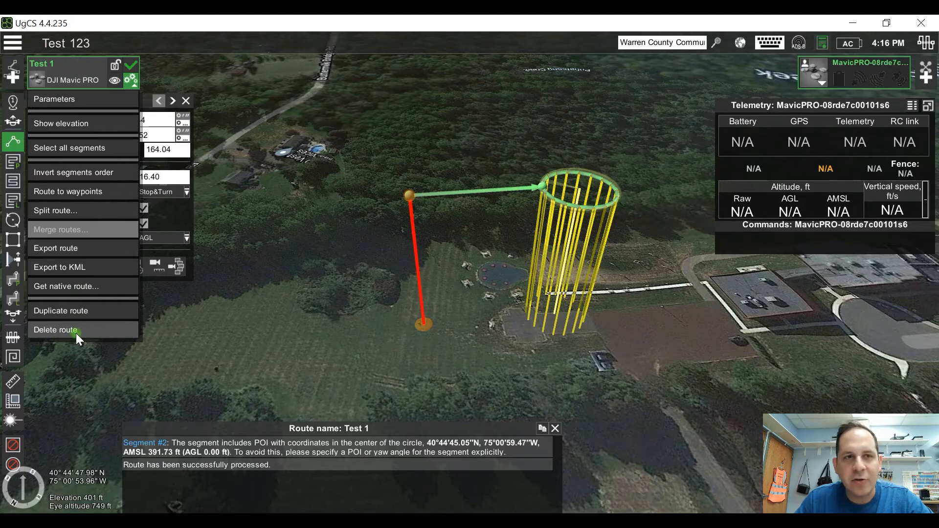
pyautogui.click(243, 286)
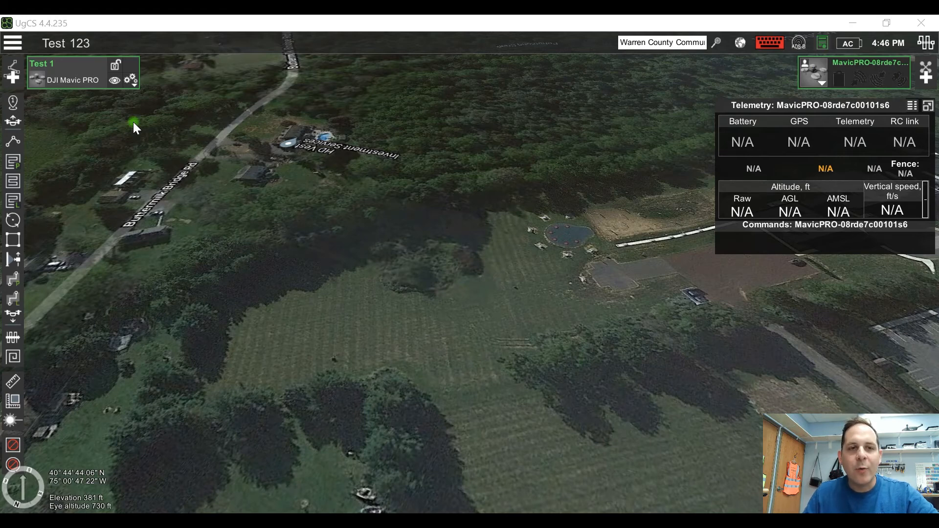
# Step: Place a circle segment in the open field and set its altitude to 200 ft AGL
pyautogui.click(12, 221)
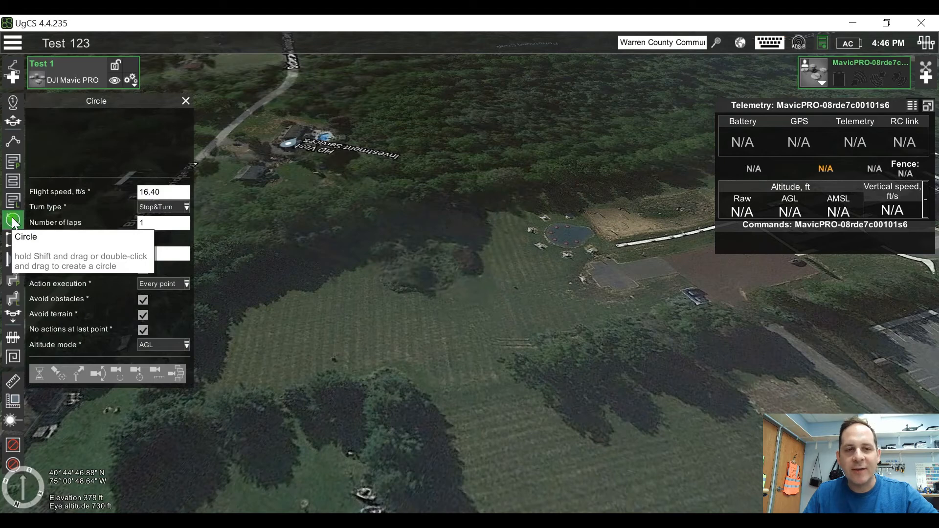
pyautogui.click(432, 318)
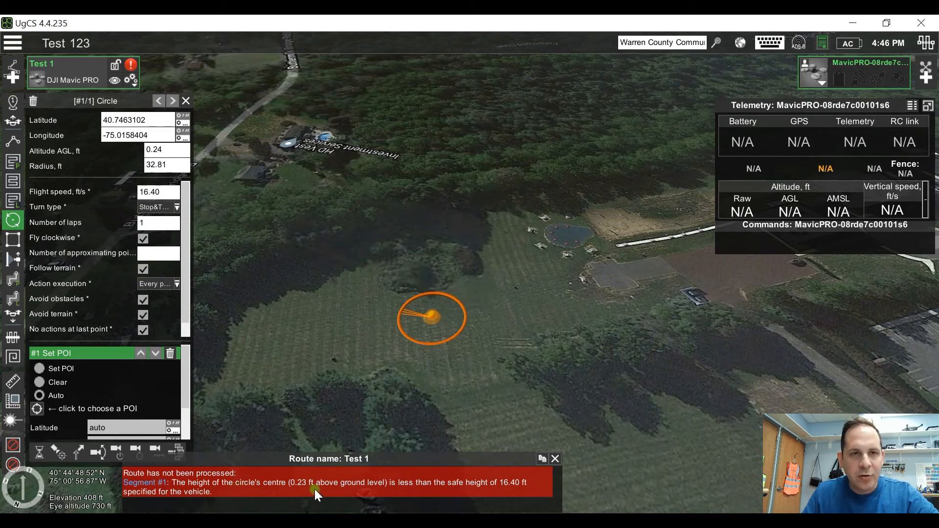
pyautogui.click(171, 150)
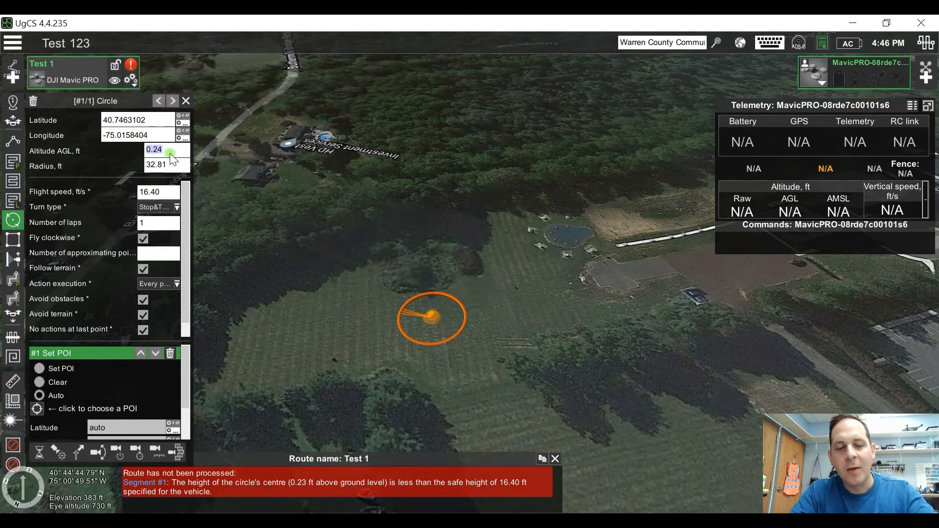
pyautogui.write('200')
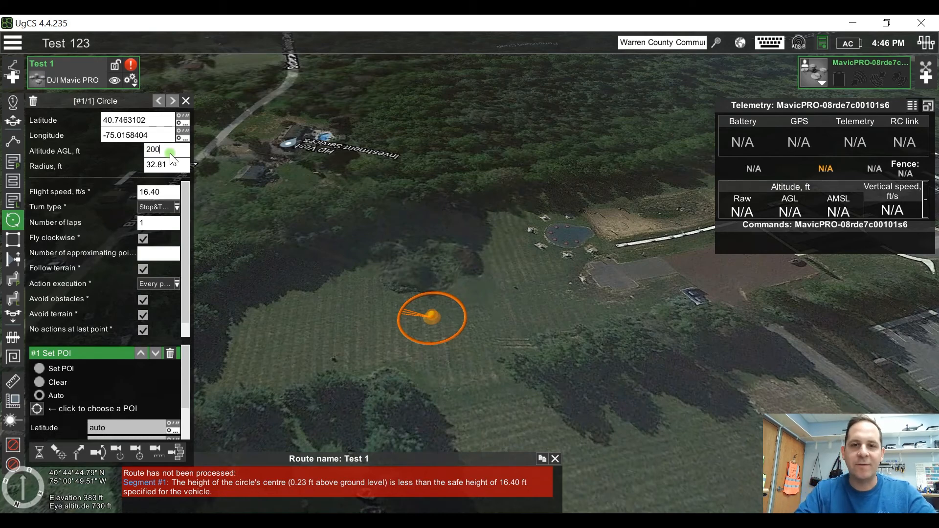
pyautogui.press('Return')
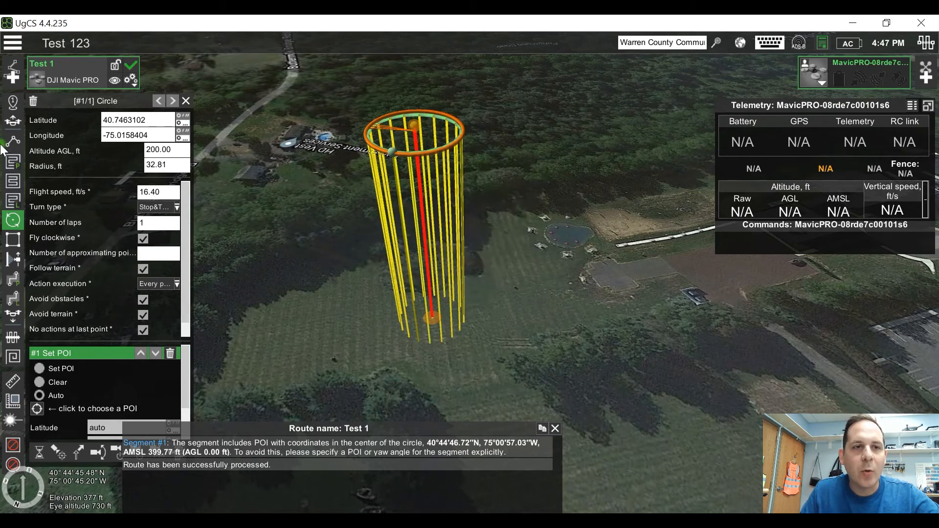
# Step: Add a waypoint at 200 ft AGL between the circle and the small pond area
pyautogui.click(18, 140)
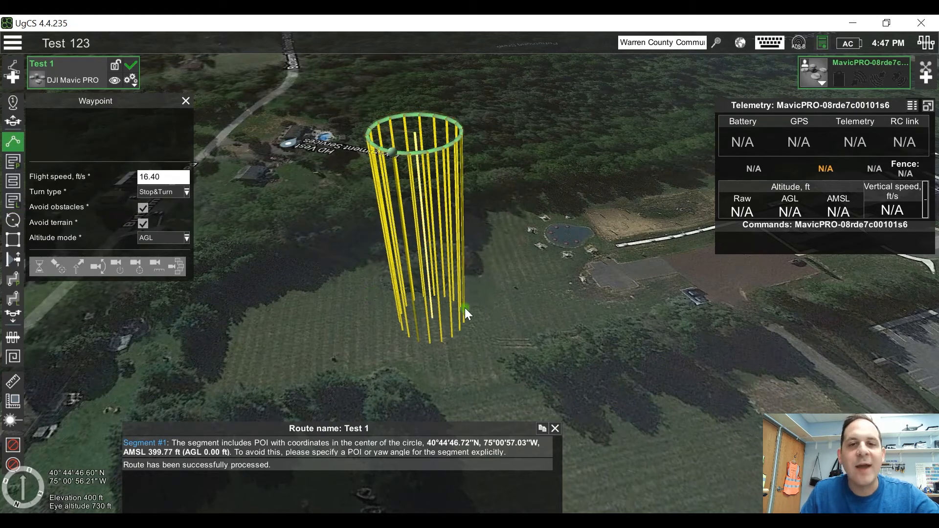
pyautogui.click(556, 277)
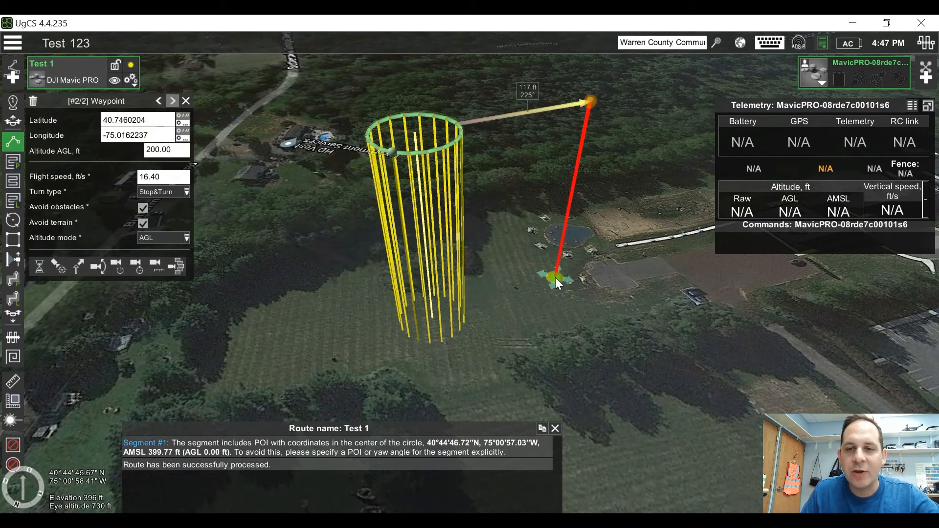
# Step: Draw a closed four-corner area scan over the brown lot beside the parking area at 200 ft flight height
pyautogui.moveTo(644, 269); pyautogui.dragTo(526, 267)
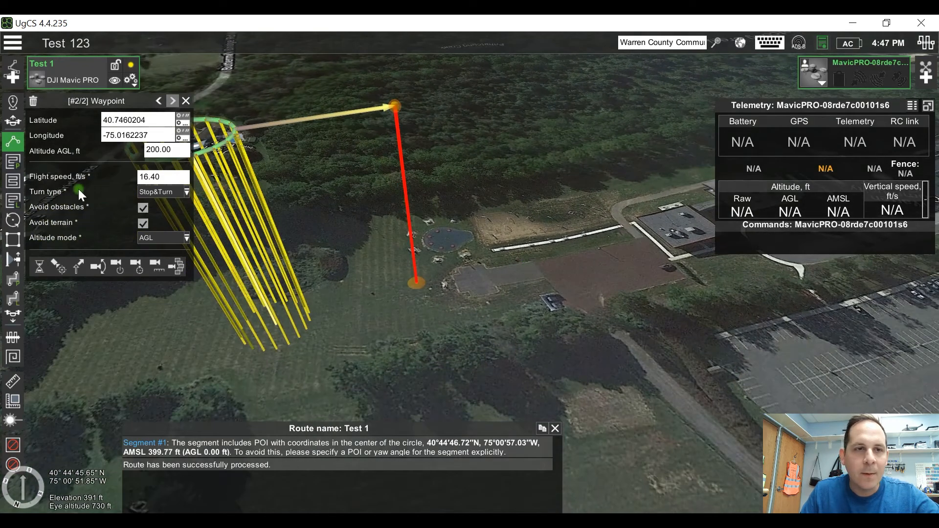
pyautogui.click(15, 182)
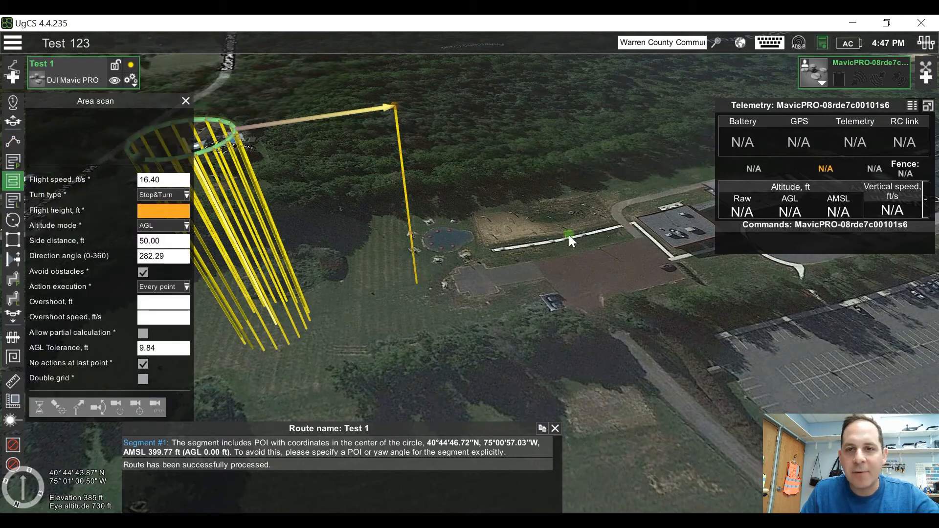
pyautogui.click(503, 245)
pyautogui.click(640, 227)
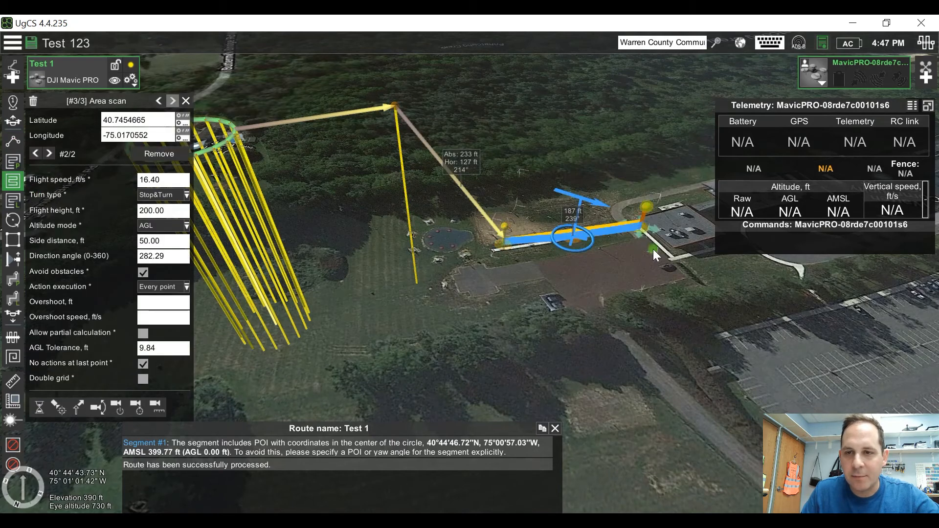
pyautogui.click(684, 282)
pyautogui.click(543, 314)
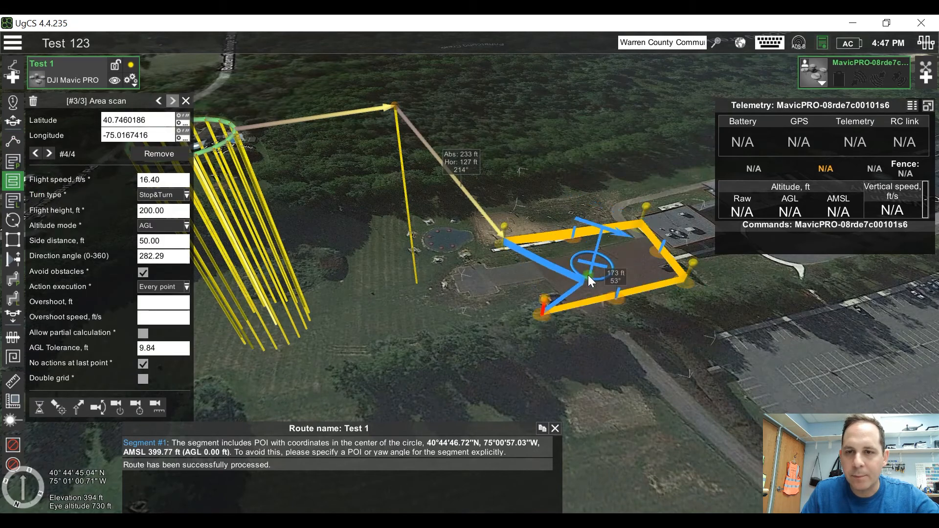
pyautogui.doubleClick(543, 311)
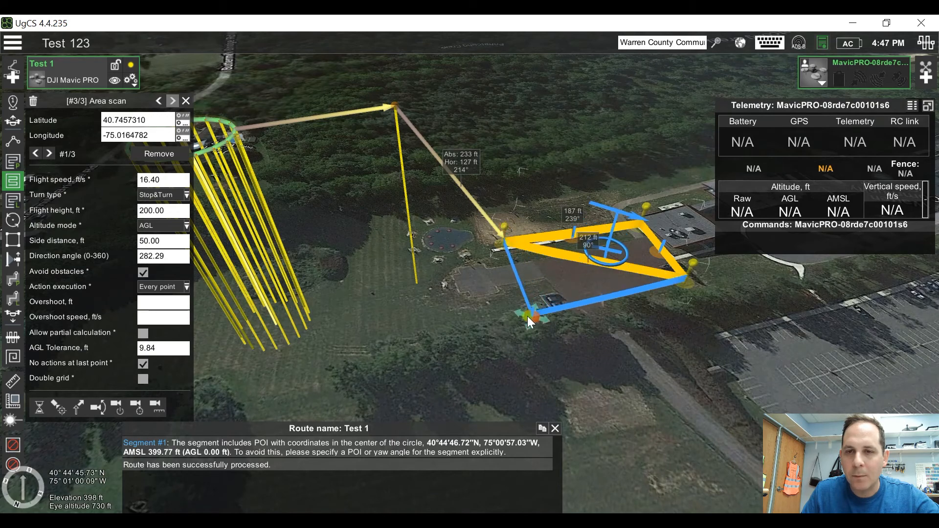
pyautogui.click(527, 316)
pyautogui.moveTo(436, 327); pyautogui.dragTo(480, 356)
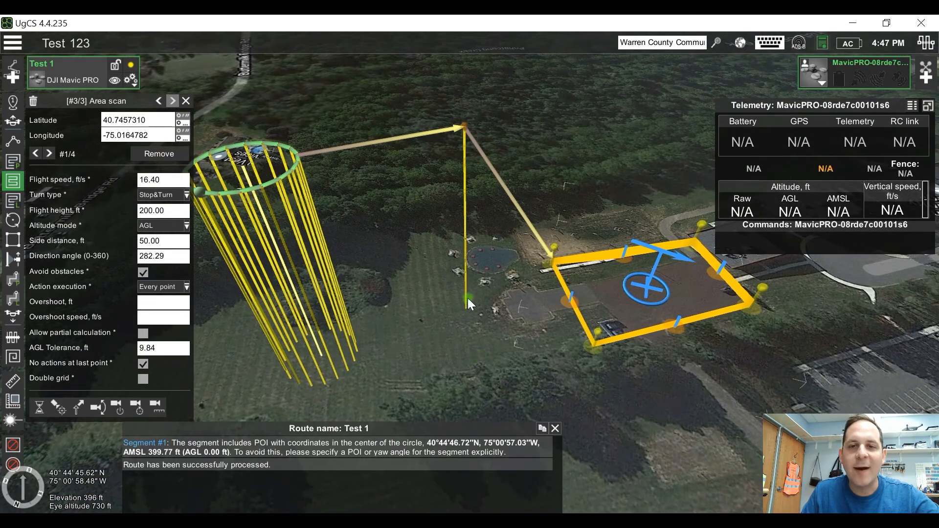
pyautogui.moveTo(462, 289)
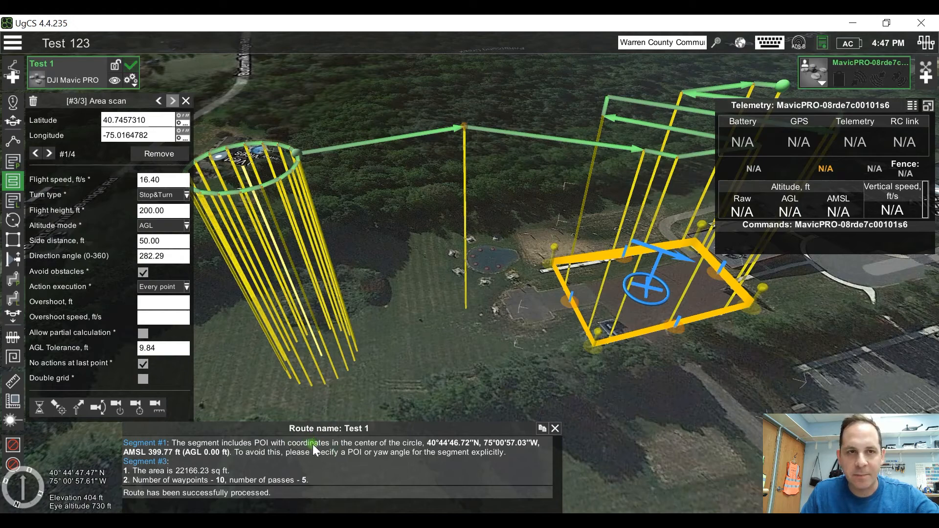
pyautogui.moveTo(273, 226)
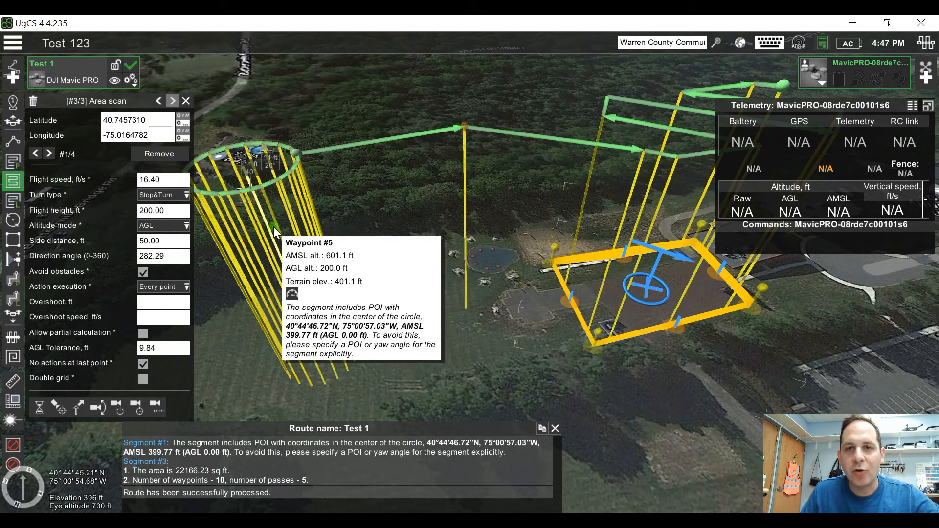
pyautogui.moveTo(470, 168)
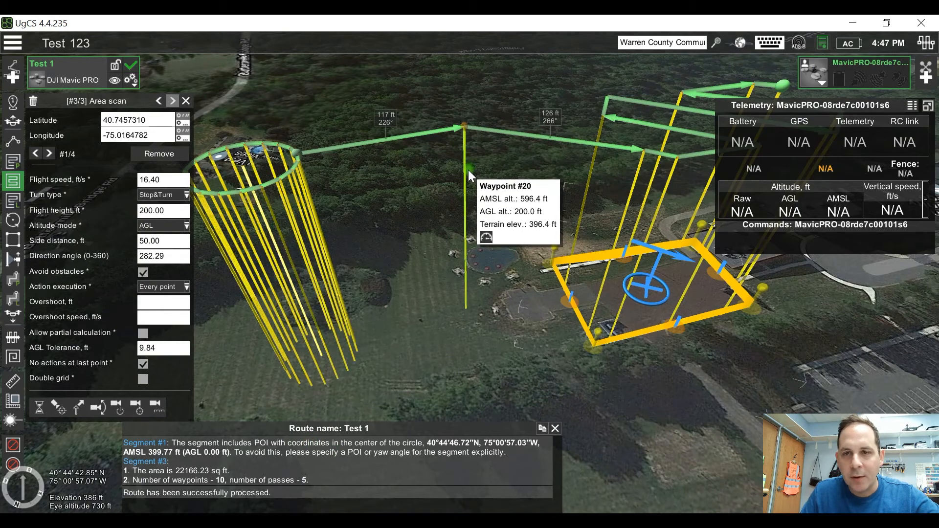
# Step: Add a waypoint at 200 ft AGL over the tree line between the area scan and the lower field
pyautogui.moveTo(513, 315); pyautogui.dragTo(492, 274)
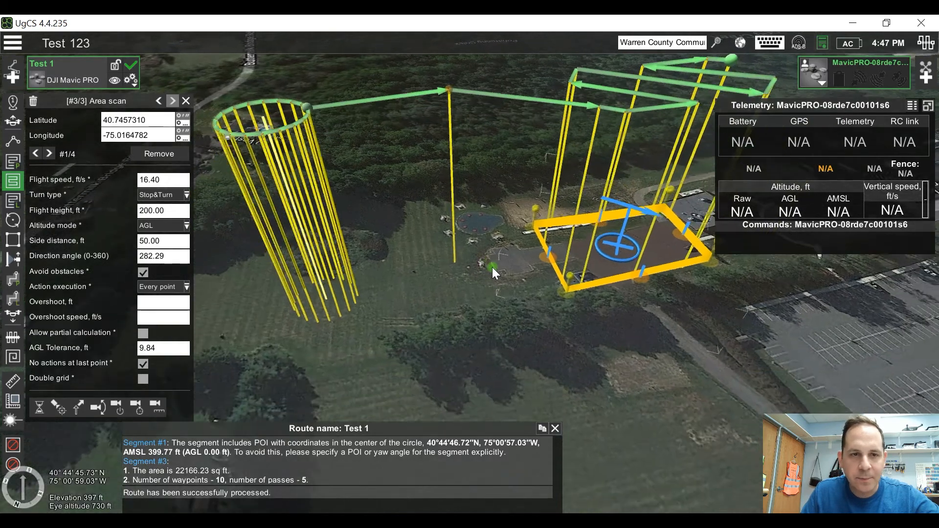
pyautogui.click(12, 240)
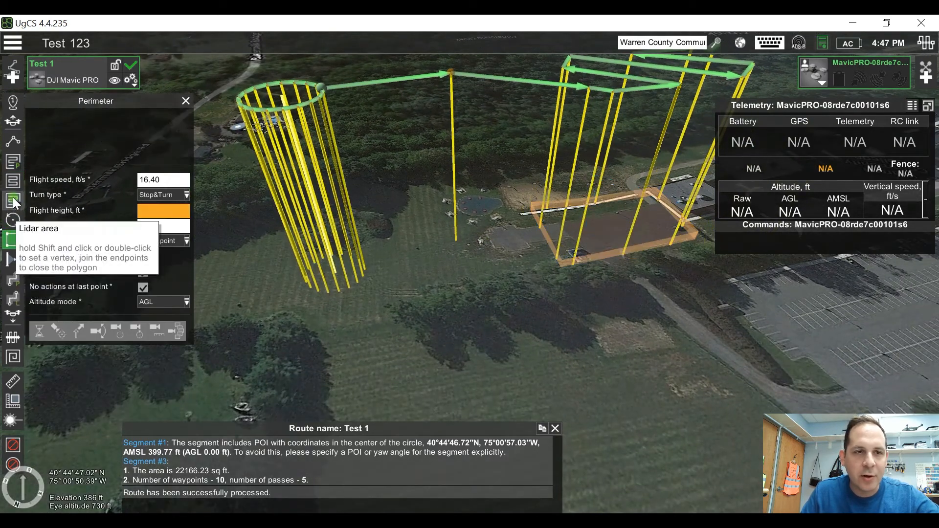
pyautogui.click(19, 140)
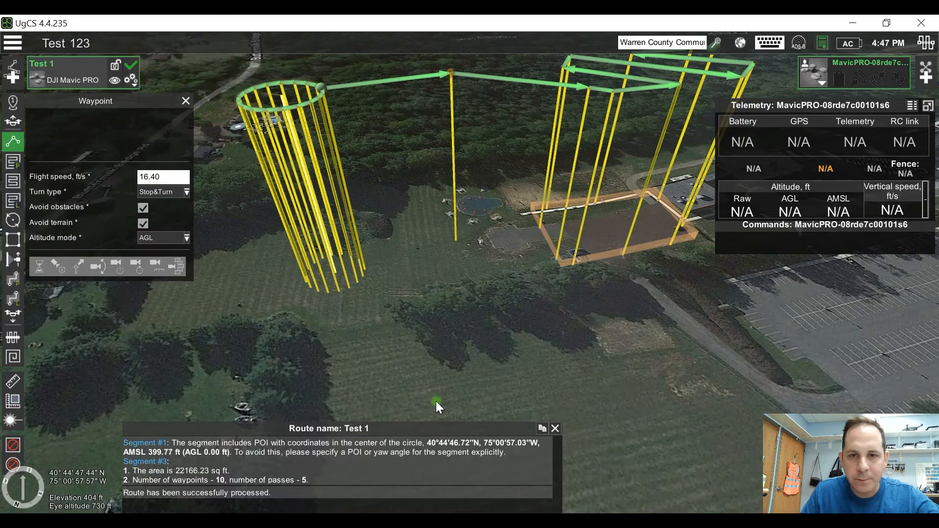
pyautogui.click(473, 322)
# Step: Draw a closed four-corner perimeter segment in the field near W Washington Ave at 200 ft flight height
pyautogui.moveTo(474, 323); pyautogui.dragTo(453, 313)
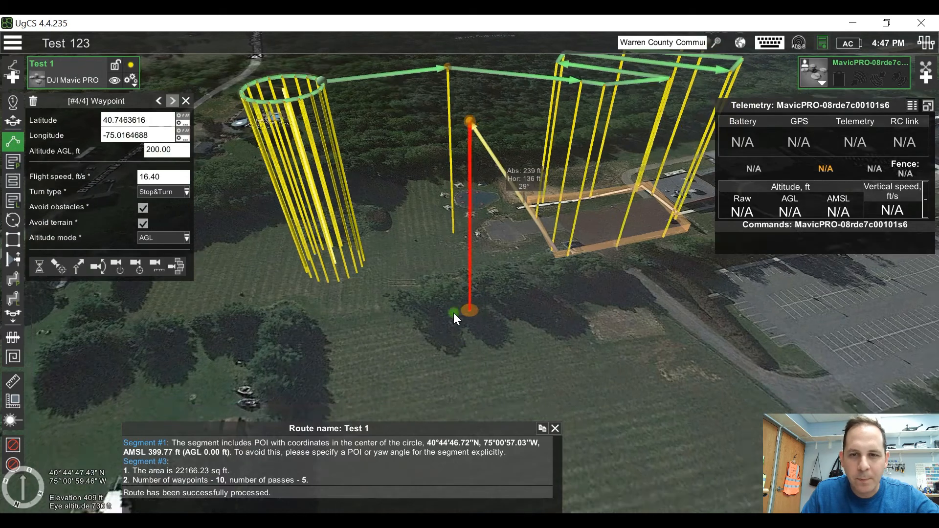
pyautogui.click(13, 240)
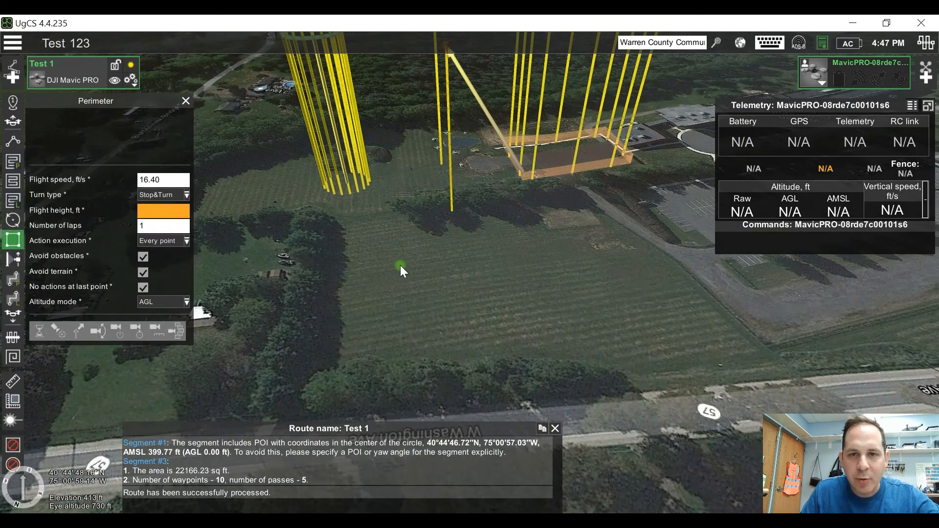
pyautogui.click(388, 244)
pyautogui.click(571, 229)
pyautogui.click(573, 305)
pyautogui.click(399, 311)
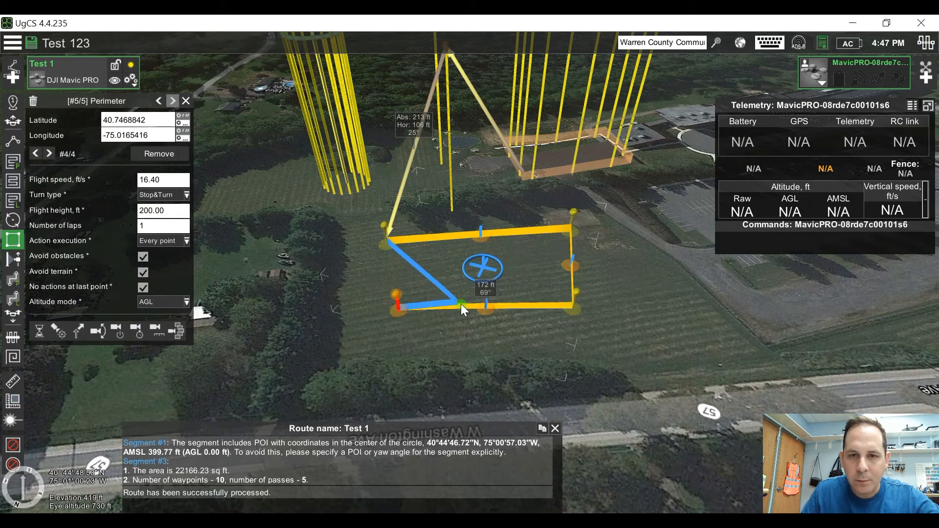
pyautogui.doubleClick(398, 308)
pyautogui.click(382, 316)
pyautogui.moveTo(636, 326); pyautogui.dragTo(646, 357)
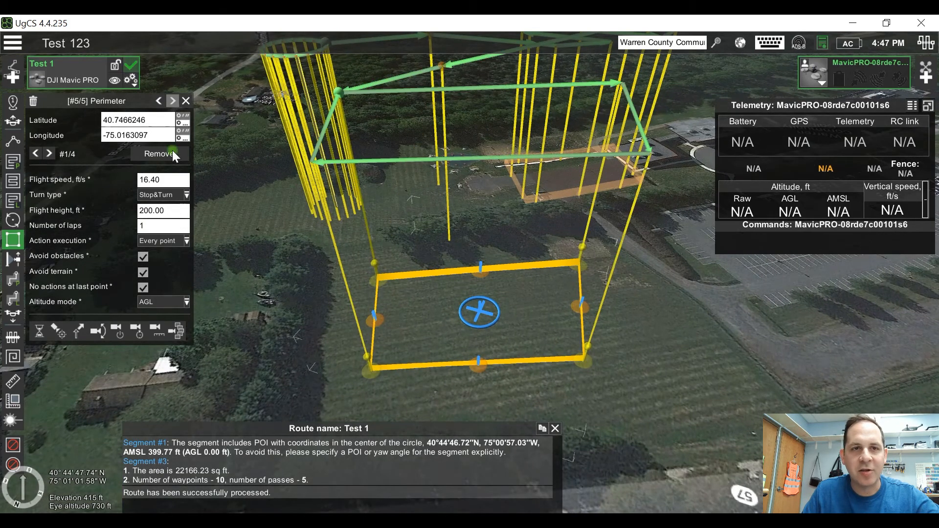
# Step: Examine the complete flight path linking the circle, waypoints, area scan and perimeter
pyautogui.scroll(-3, 490, 291)
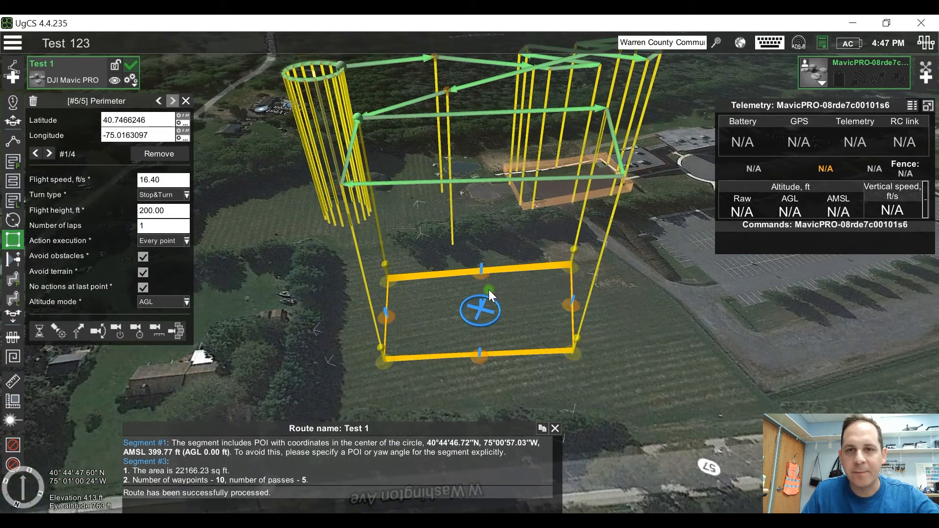
pyautogui.moveTo(486, 246); pyautogui.dragTo(491, 296)
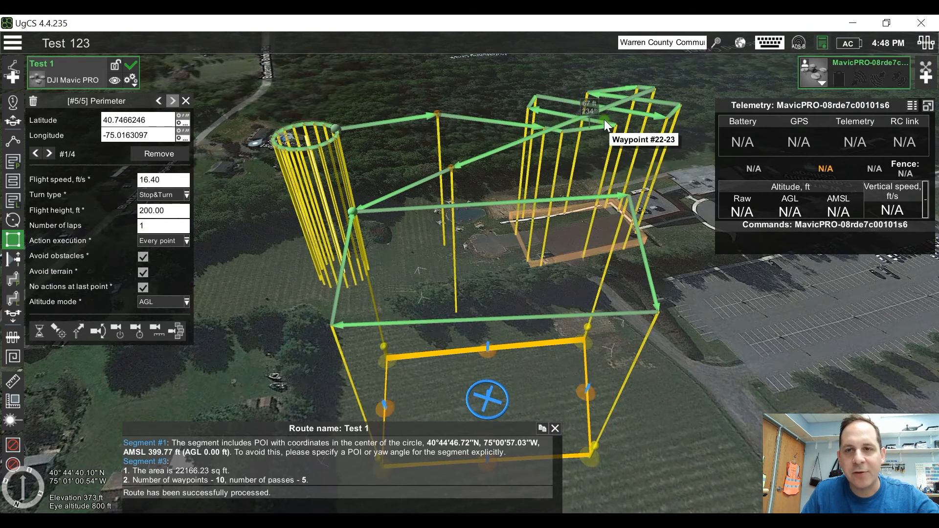
pyautogui.moveTo(433, 124)
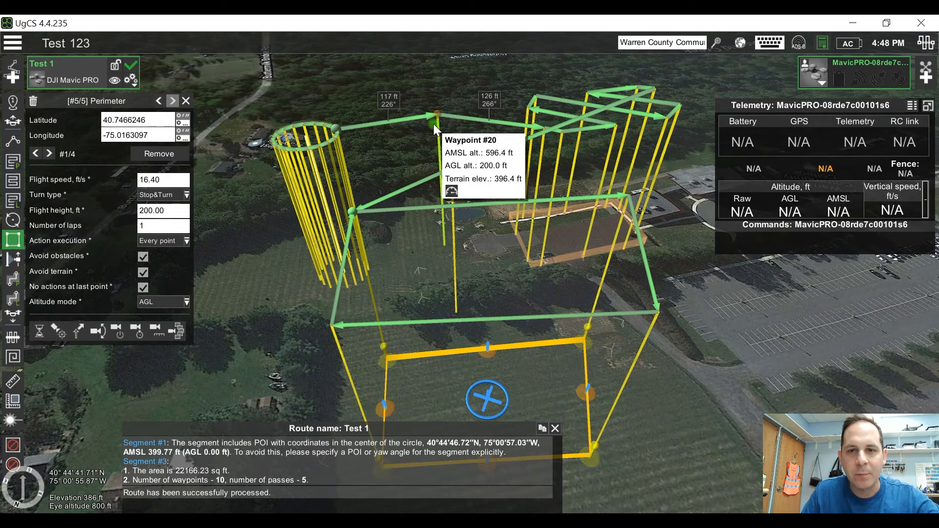
pyautogui.moveTo(434, 147); pyautogui.dragTo(429, 172)
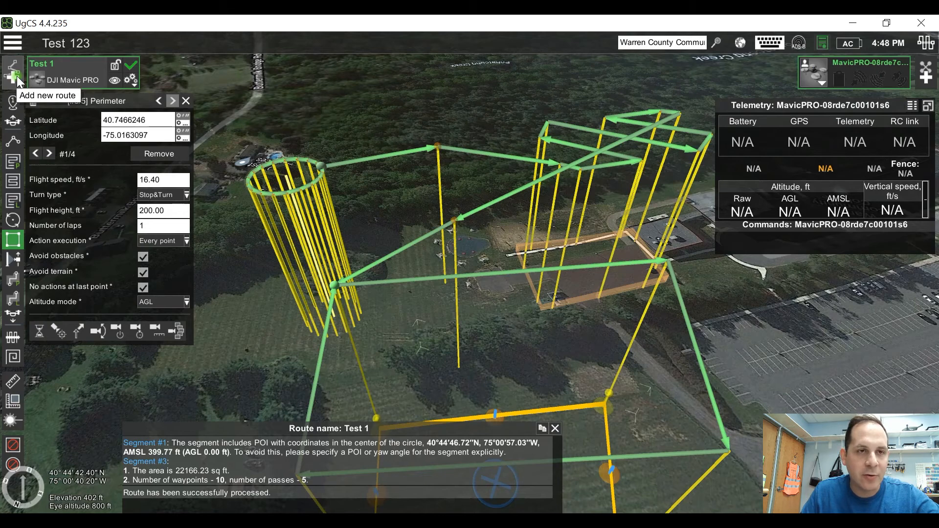
# Step: Review the parameters of the waypoint, take-off, photogrammetry, area scan, lidar area, circle and perimeter tools
pyautogui.click(15, 100)
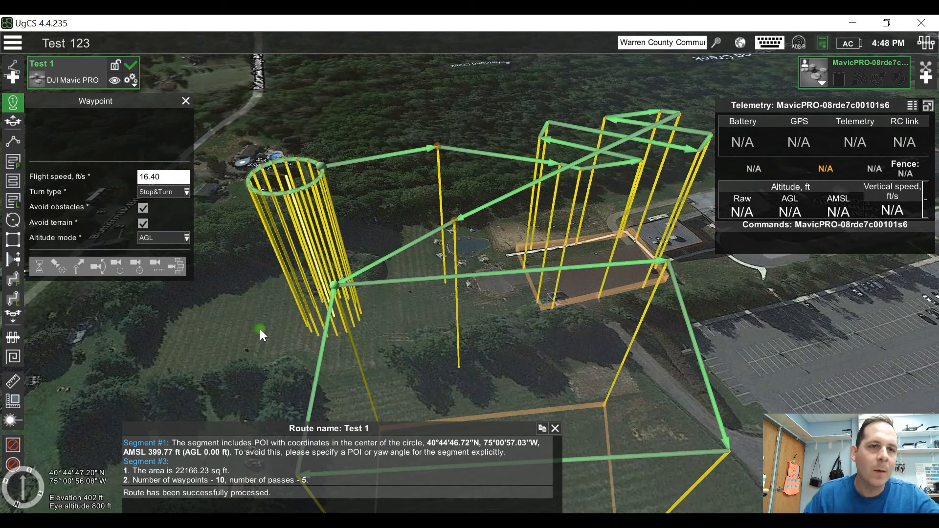
pyautogui.click(14, 123)
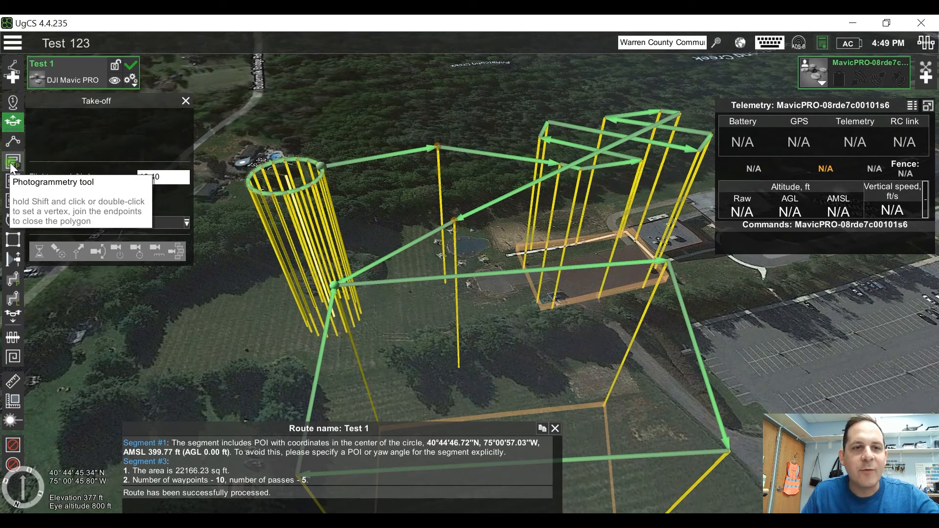
pyautogui.click(12, 163)
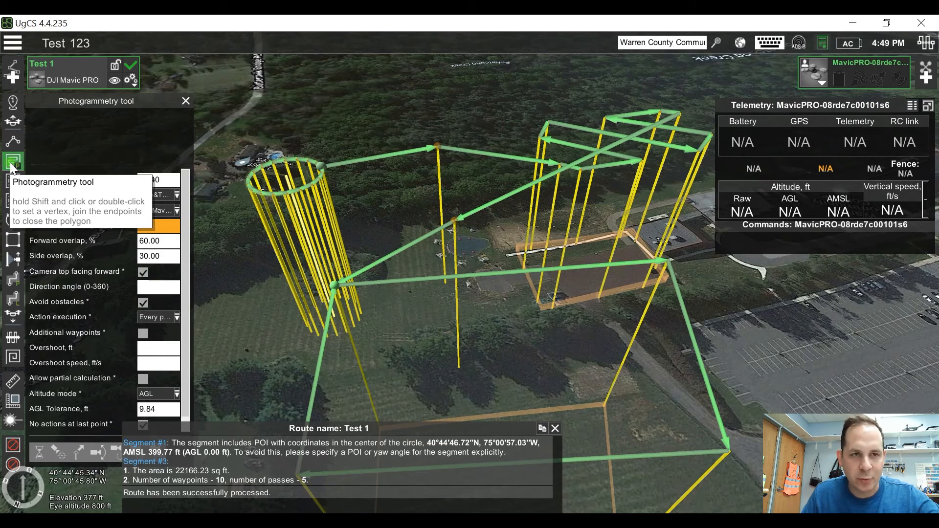
pyautogui.click(14, 179)
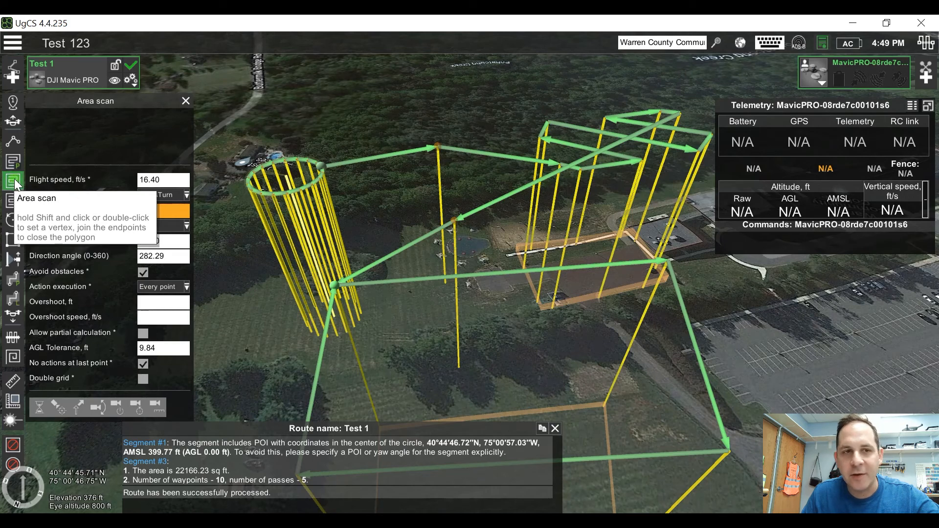
pyautogui.click(14, 200)
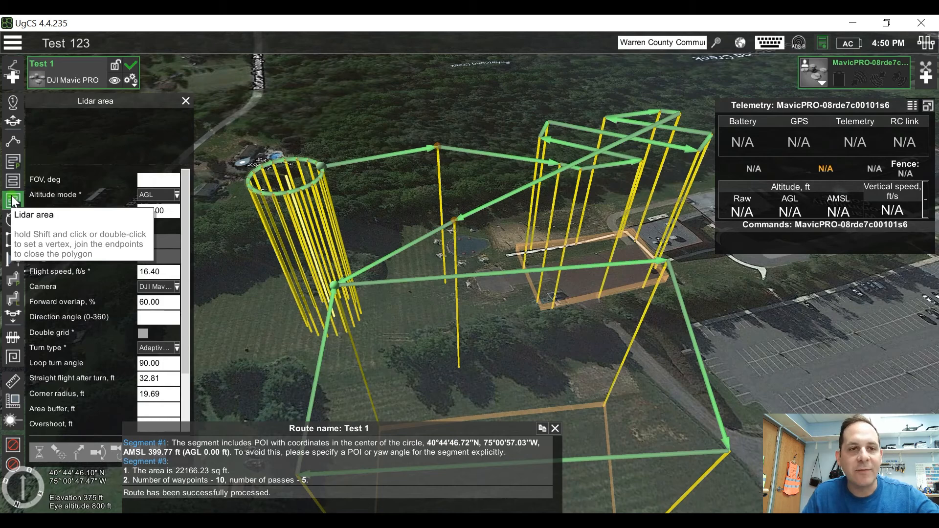
pyautogui.click(6, 220)
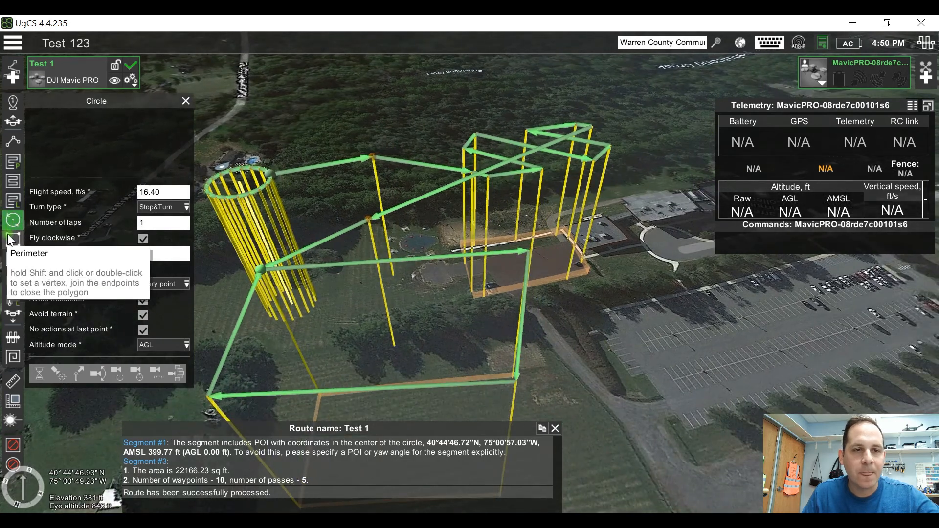
pyautogui.click(13, 240)
pyautogui.moveTo(591, 387); pyautogui.dragTo(604, 296)
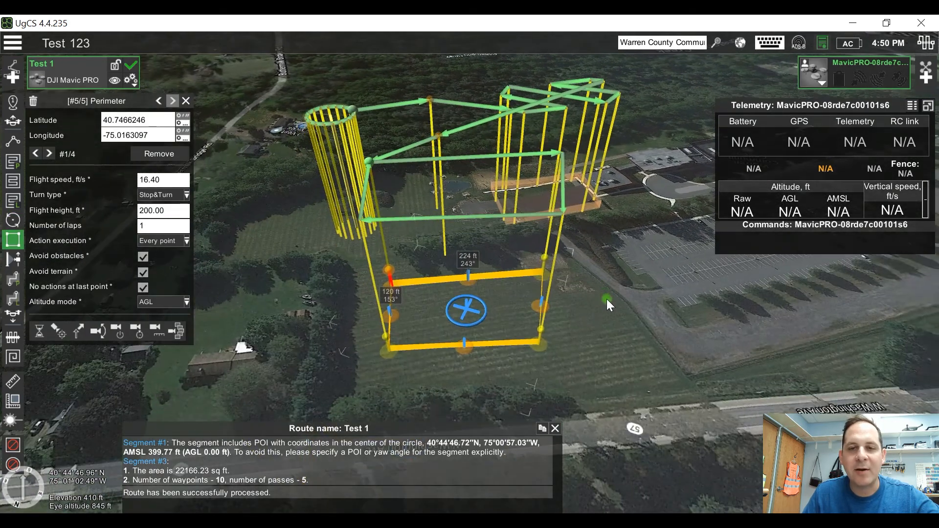
# Step: Review the parameters of the facade scan, corridor mapping, lidar corridor, landing, creeping line and expanding square tools
pyautogui.click(15, 258)
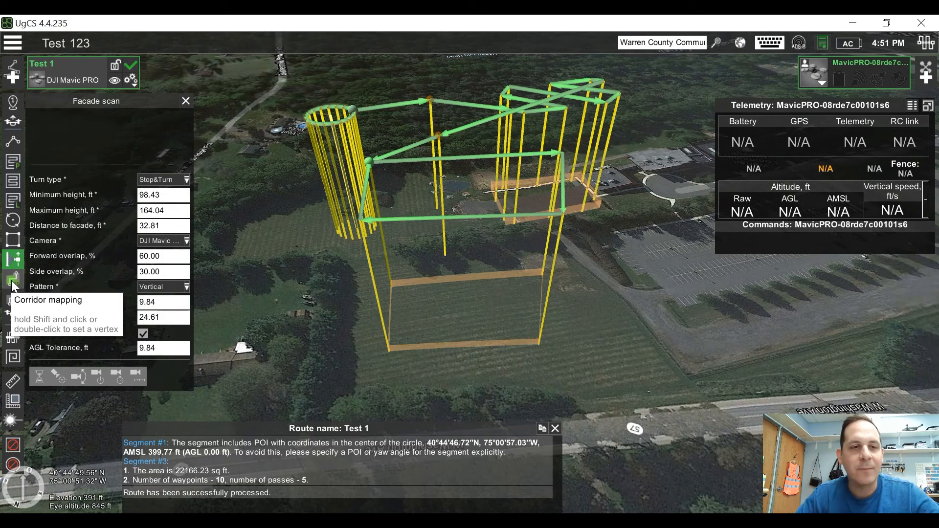
pyautogui.click(12, 284)
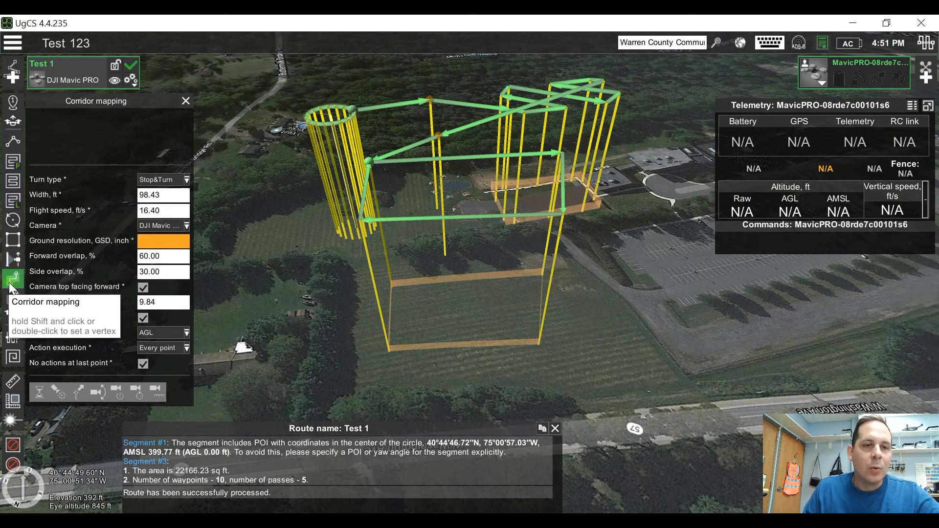
pyautogui.click(16, 304)
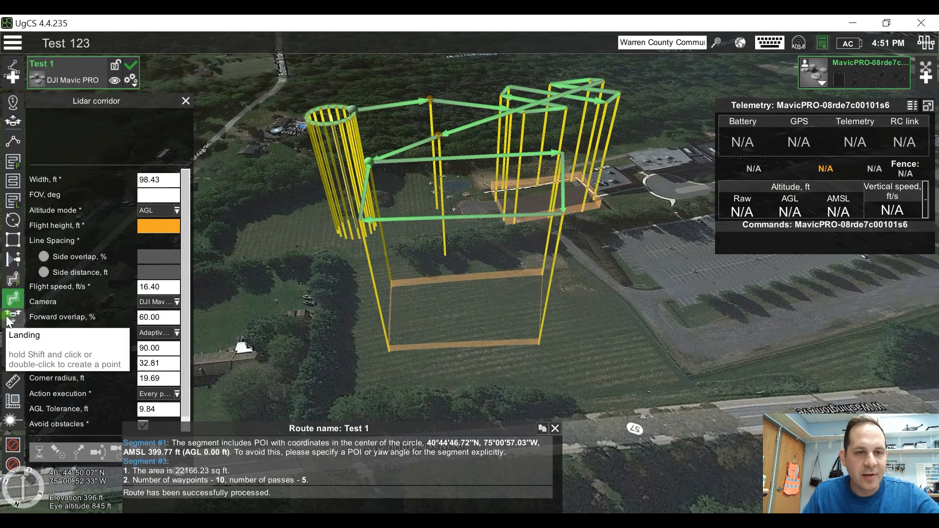
pyautogui.click(8, 320)
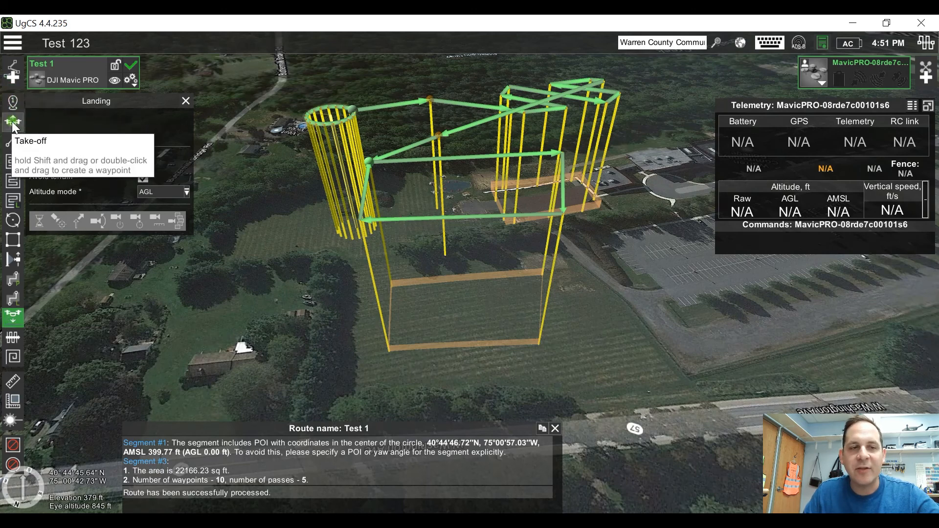
pyautogui.click(16, 334)
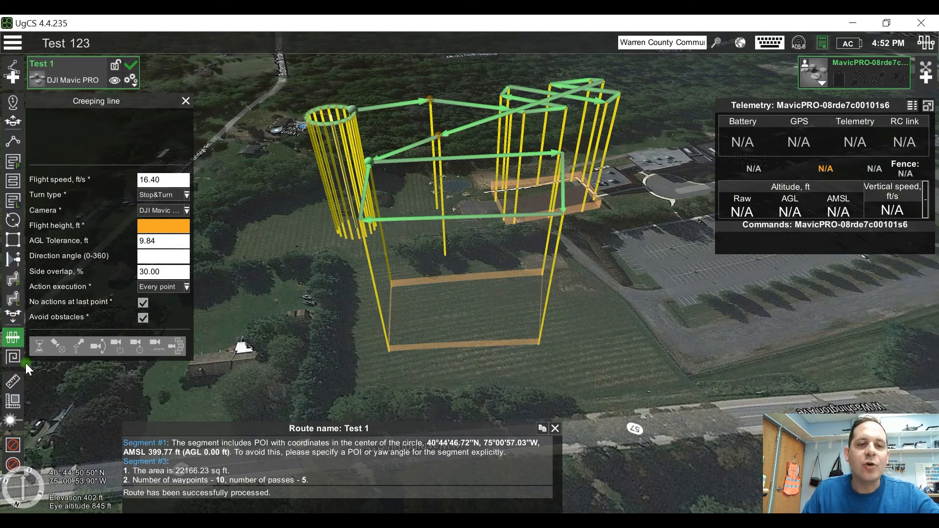
pyautogui.click(19, 361)
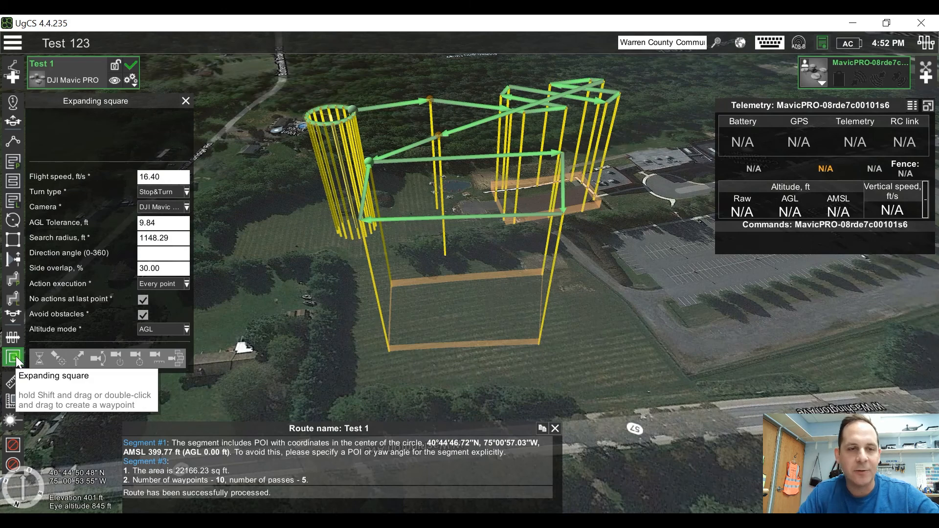
# Step: Bring up the distance and area measurement tools and close the Test 1 route processing log
pyautogui.click(12, 382)
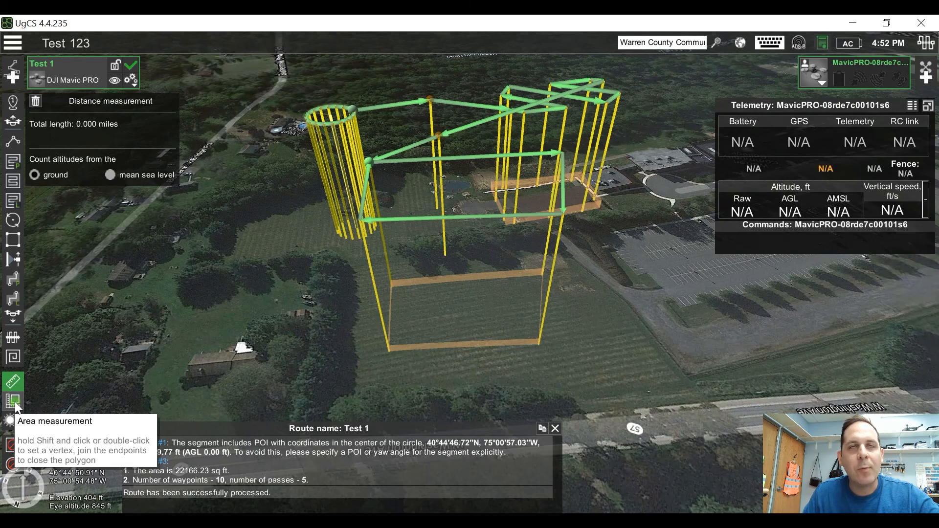
pyautogui.click(14, 400)
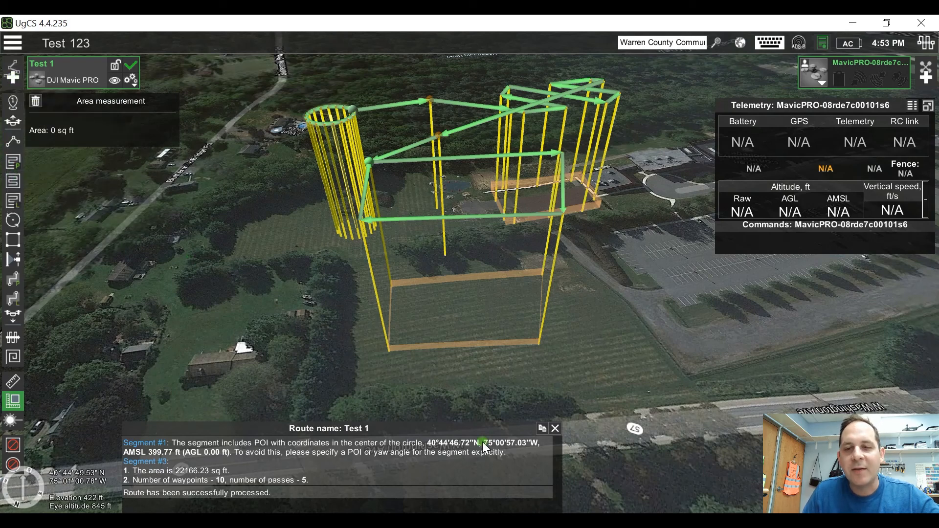
pyautogui.click(556, 429)
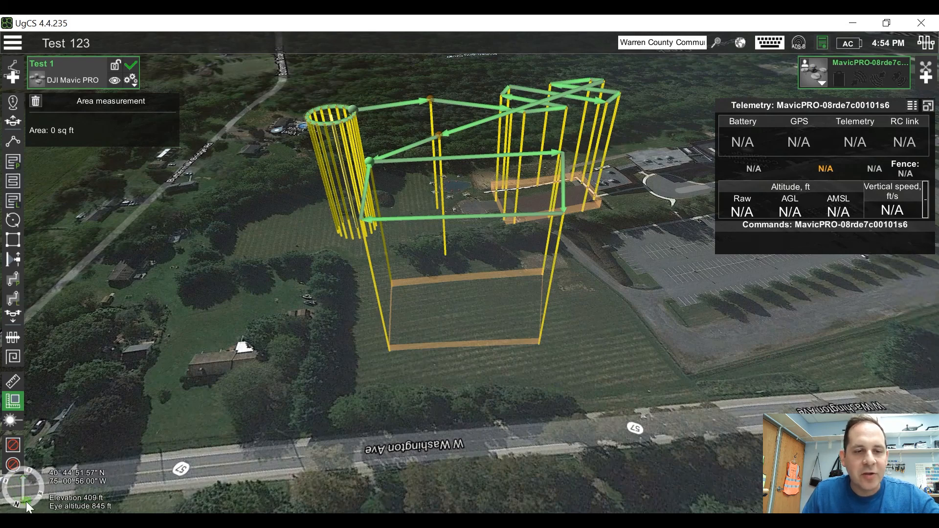
# Step: Inspect the Test 1 route in 3D from opposite sides, covering the perimeter, circle and area scan
pyautogui.moveTo(43, 489); pyautogui.dragTo(3, 502)
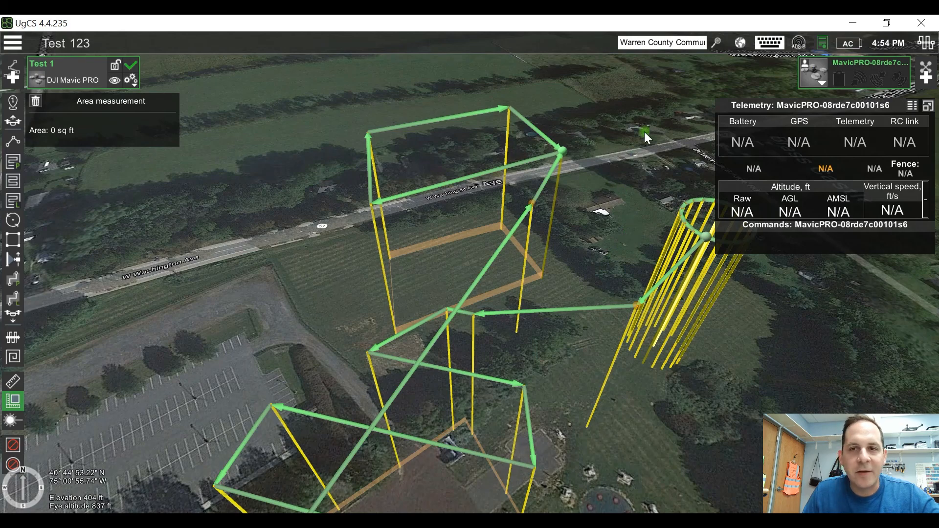
pyautogui.moveTo(654, 136); pyautogui.dragTo(534, 396)
pyautogui.moveTo(585, 323); pyautogui.dragTo(551, 334)
pyautogui.moveTo(524, 282); pyautogui.dragTo(511, 374)
pyautogui.moveTo(513, 337); pyautogui.dragTo(581, 369)
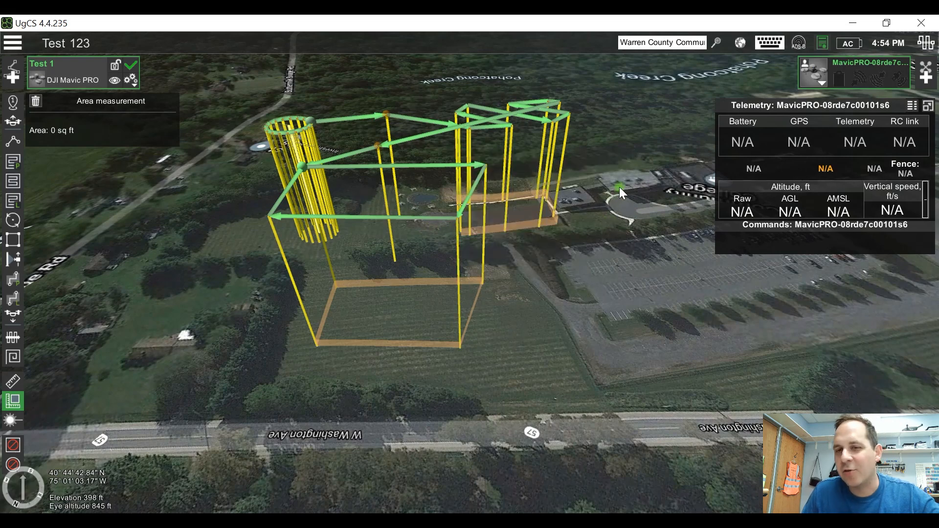
pyautogui.moveTo(627, 185); pyautogui.dragTo(640, 227)
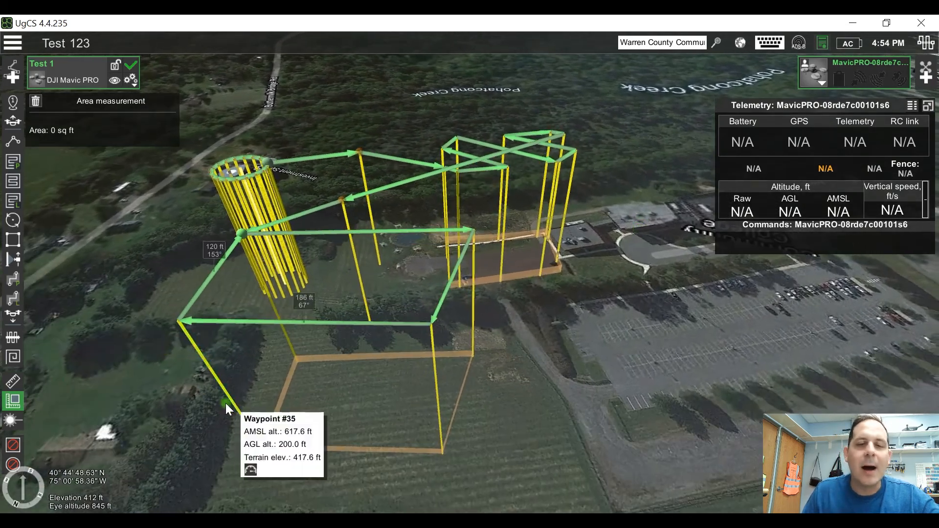
pyautogui.click(35, 473)
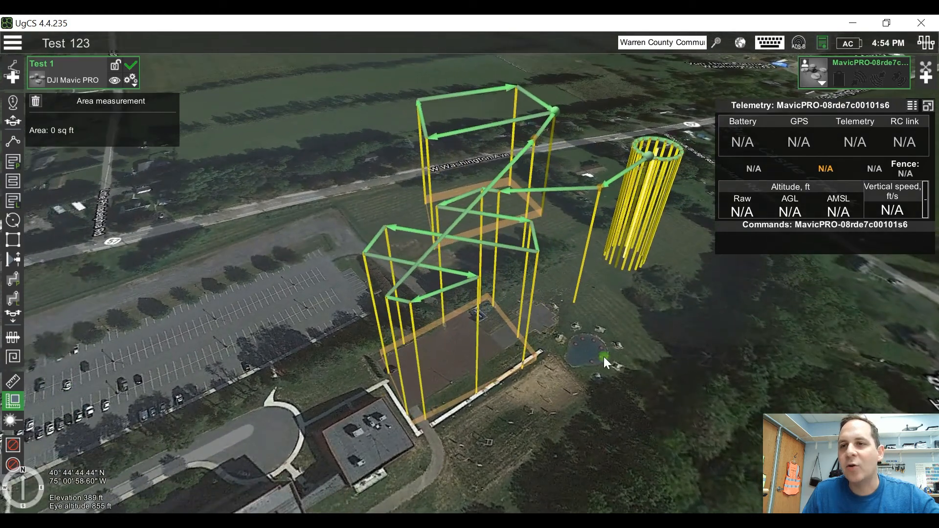
pyautogui.moveTo(604, 357); pyautogui.dragTo(548, 382)
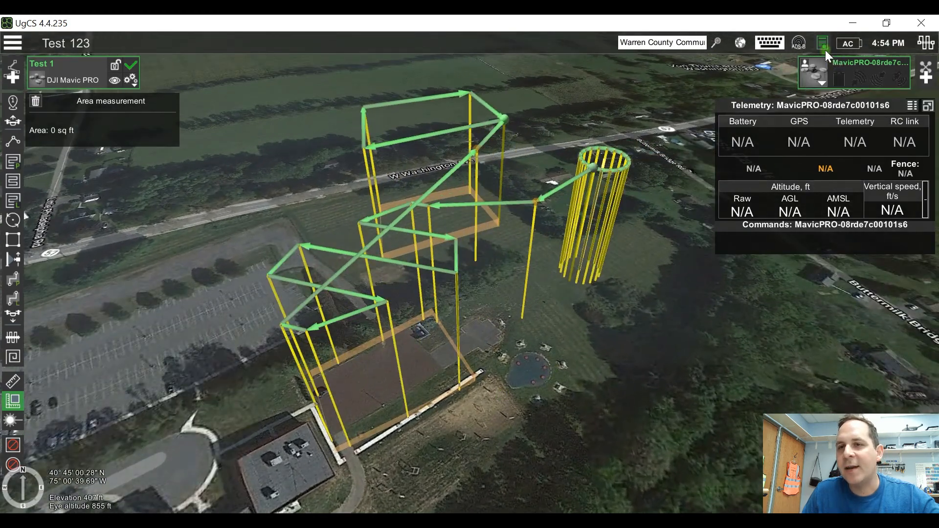
# Step: Look over the map layer and view point options, and inspect the route from the parking lot side
pyautogui.click(741, 44)
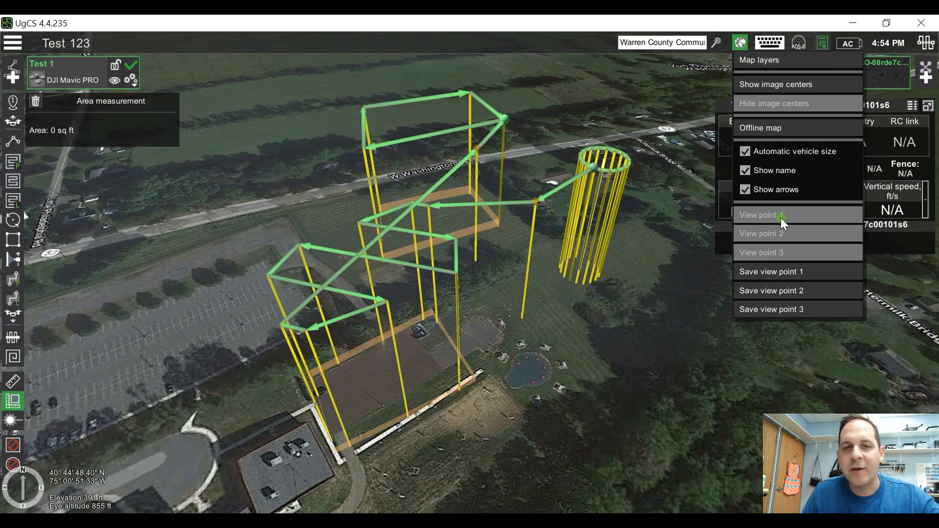
pyautogui.click(801, 232)
pyautogui.moveTo(620, 387); pyautogui.dragTo(670, 350, button='right')
pyautogui.moveTo(497, 393); pyautogui.dragTo(530, 368, button='right')
pyautogui.moveTo(580, 415); pyautogui.dragTo(602, 368, button='right')
pyautogui.moveTo(609, 392); pyautogui.dragTo(530, 379)
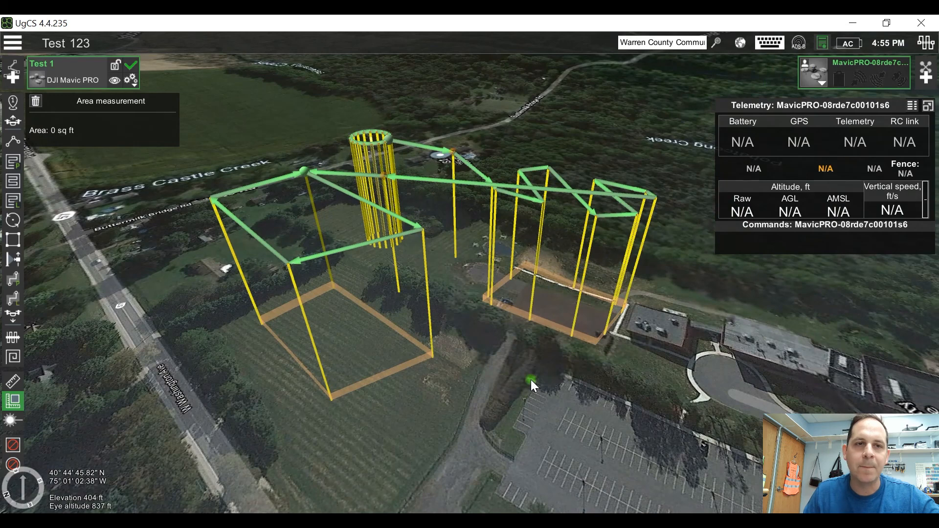